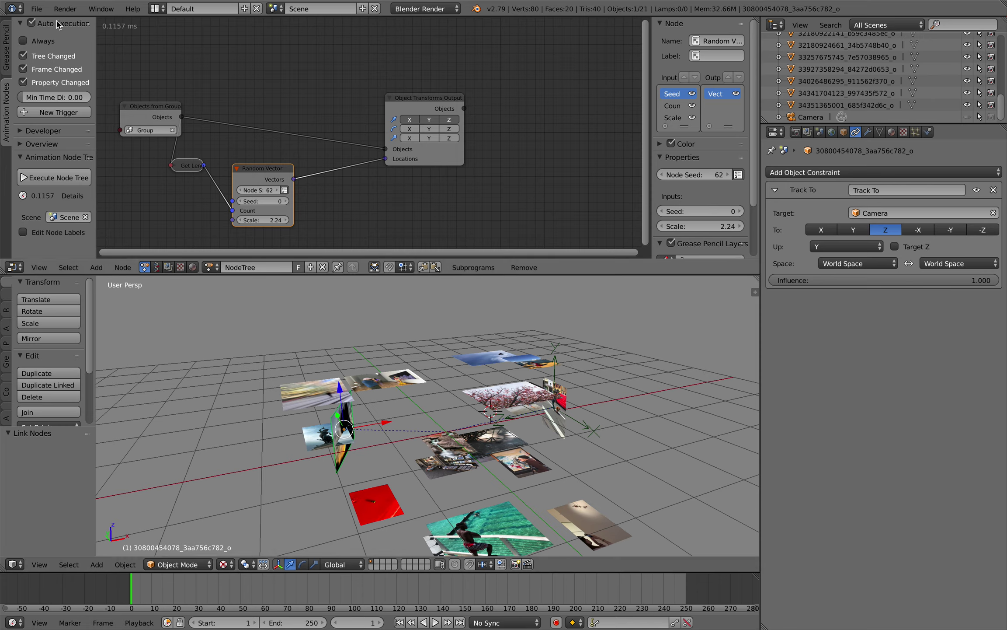
Save the scene as AN_memorybubbles1.blend on the Desktop
{"action": "left_click", "coordinate": [84, 110]}
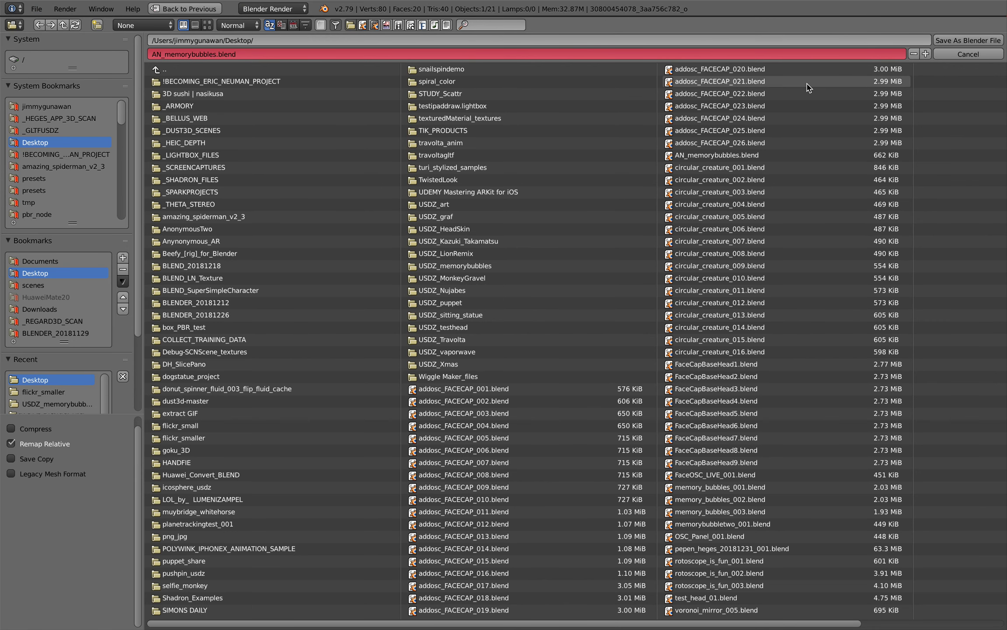
{"action": "left_click", "coordinate": [964, 40]}
{"action": "middle_click_drag", "start_coordinate": [556, 299], "coordinate": [442, 289]}
{"action": "key", "text": "ctrl+s"}
{"action": "left_click", "coordinate": [483, 369]}
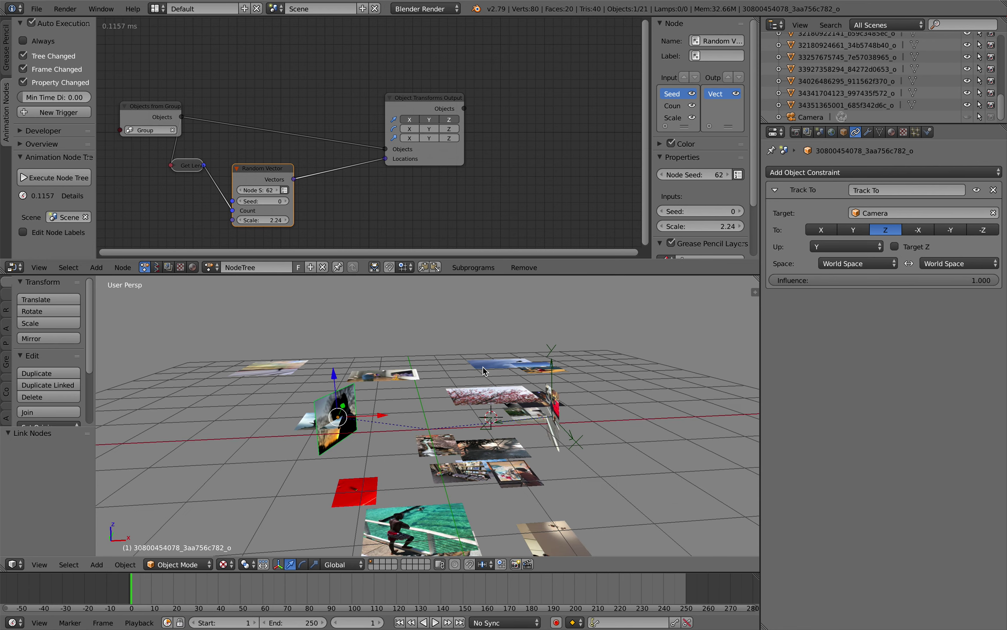
{"action": "middle_click_drag", "start_coordinate": [416, 350], "coordinate": [411, 343]}
{"action": "key", "text": "ctrl+s"}
{"action": "left_click", "coordinate": [411, 343]}
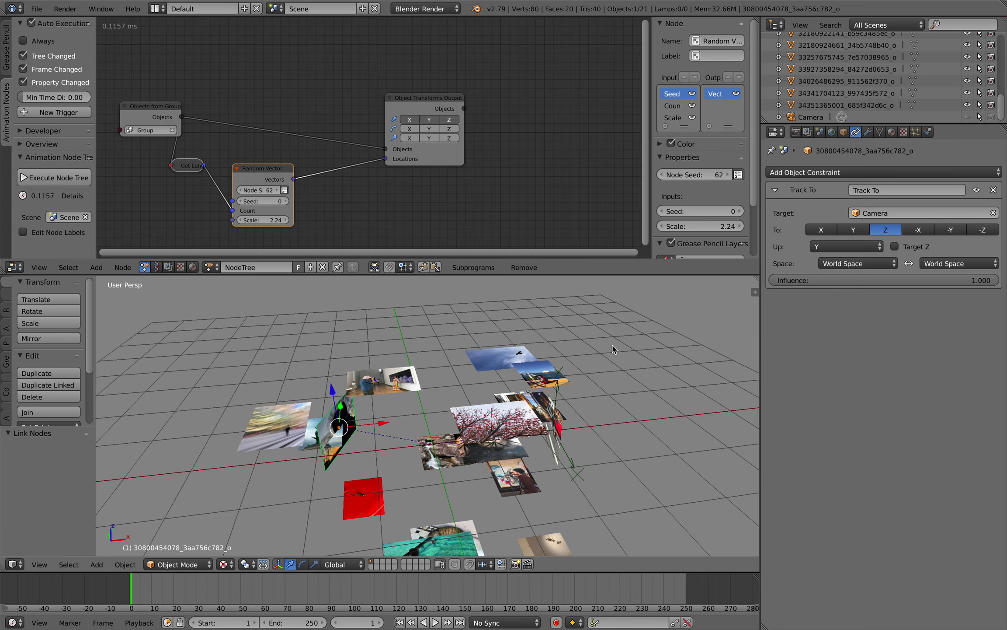
Switch to the web browser and search Google for "blender copy constraints to another object"
{"action": "key", "text": "ctrl+Right"}
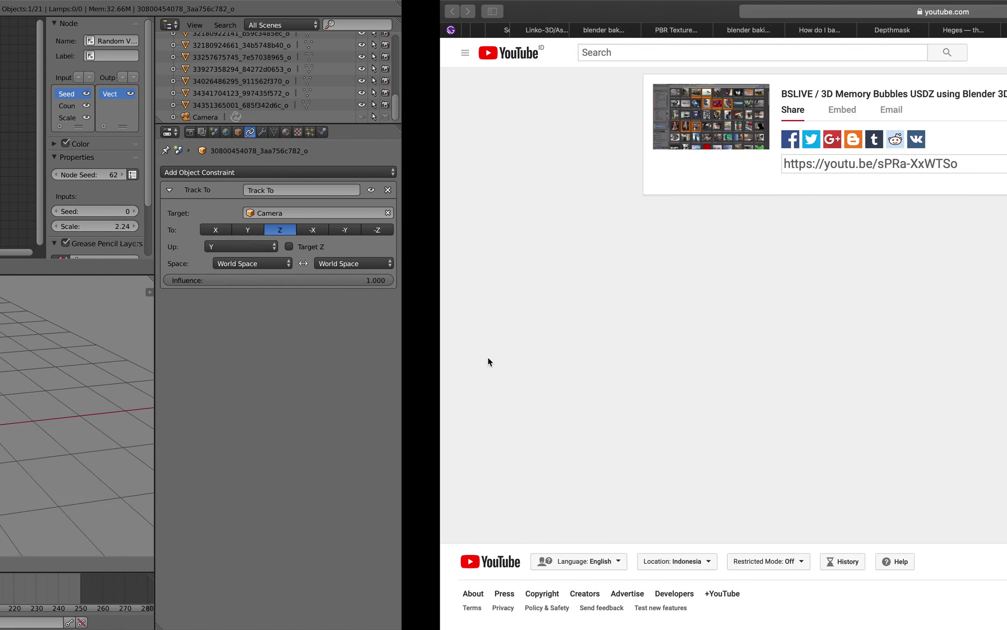
{"action": "left_click", "coordinate": [661, 14]}
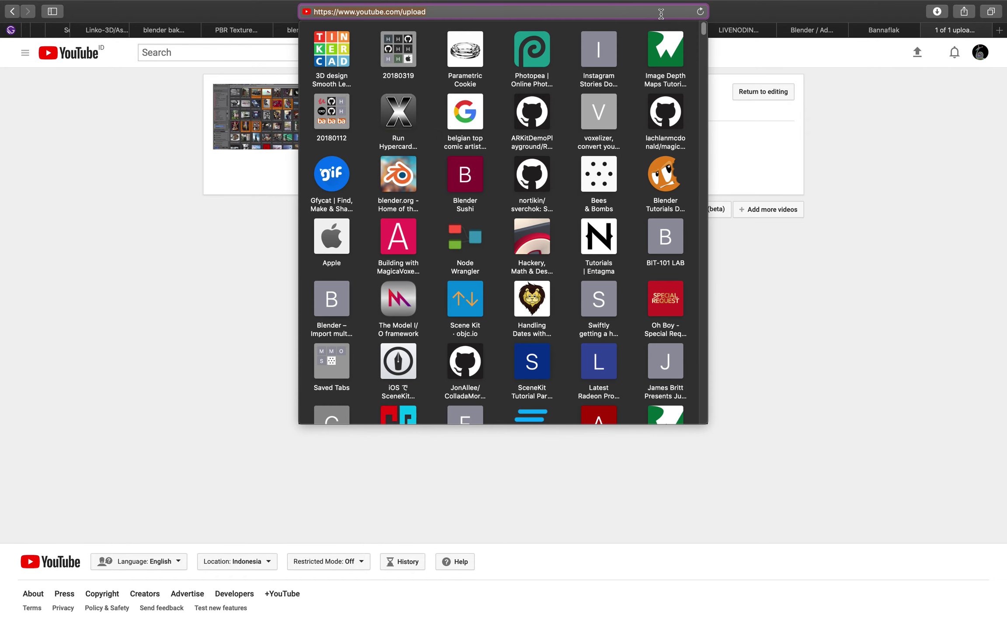
{"action": "type", "text": "blender"}
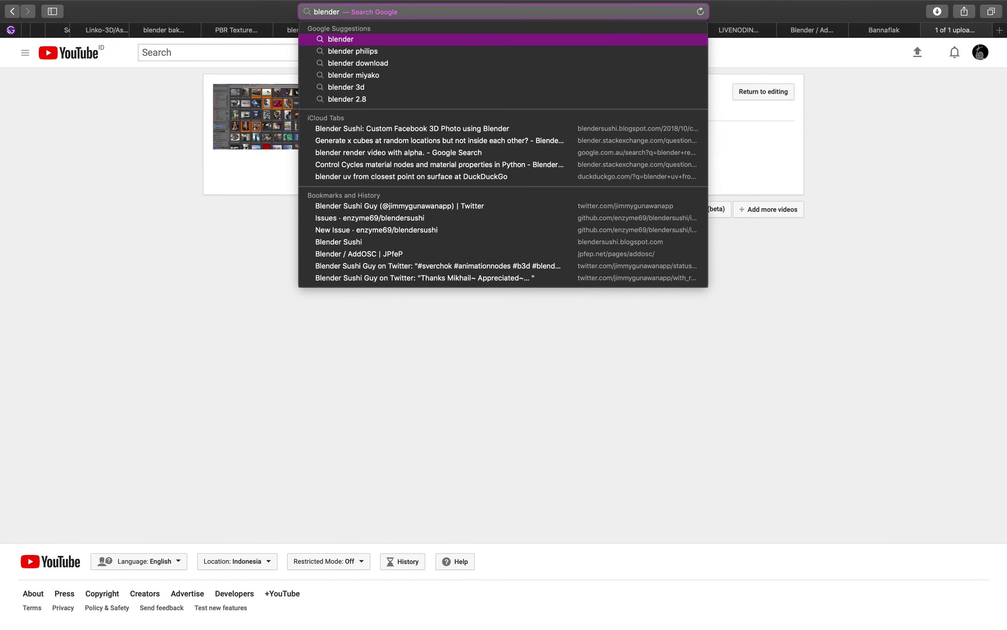
{"action": "type", "text": " copy "}
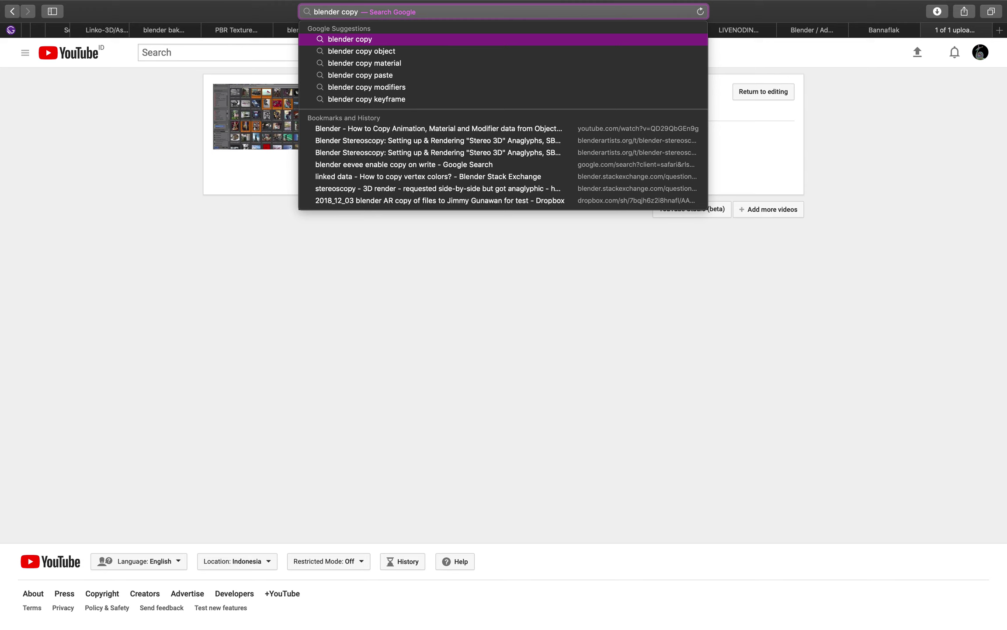
{"action": "type", "text": "constraints"}
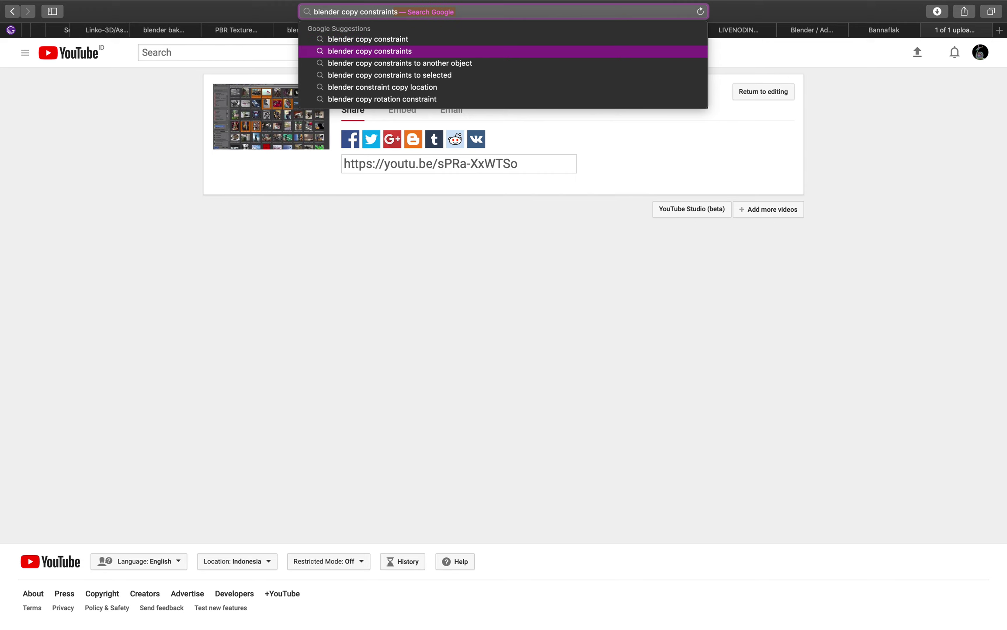
{"action": "key", "text": "Down"}
{"action": "key", "text": "Return"}
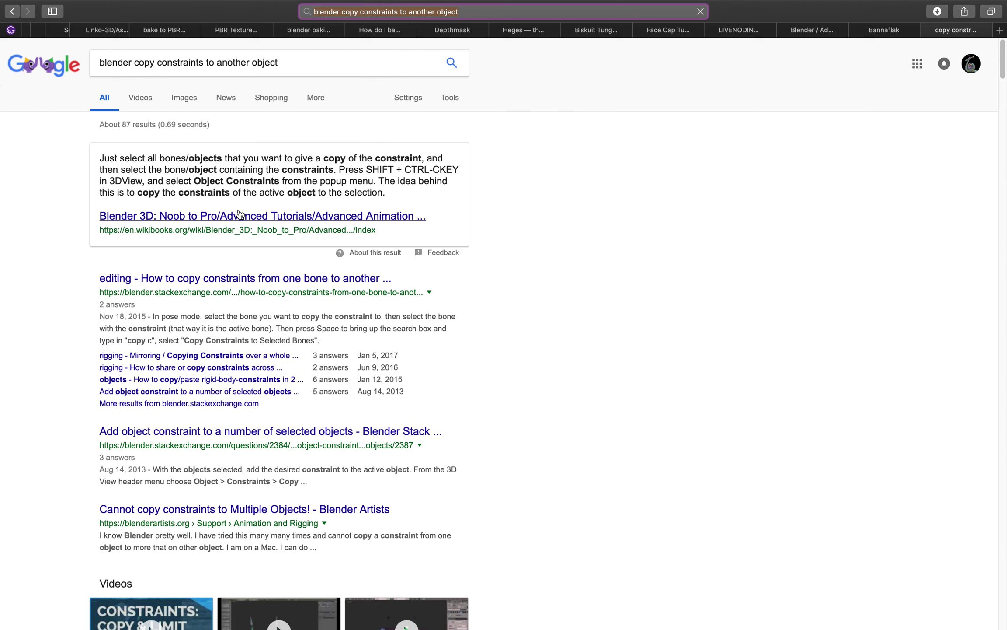
Refine the Google search to exclude bone results by adding "-bone" to the query
{"action": "left_click", "coordinate": [298, 63]}
{"action": "type", "text": "- bon"}
{"action": "key", "text": "BackSpace"}
{"action": "key", "text": "BackSpace"}
{"action": "key", "text": "BackSpace"}
{"action": "key", "text": "BackSpace"}
{"action": "type", "text": "bone"}
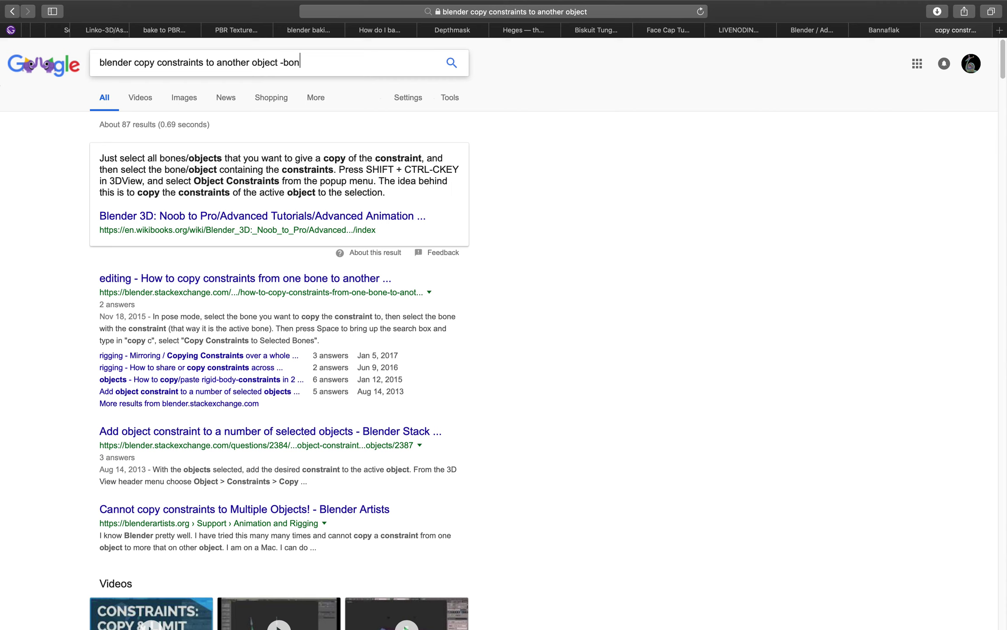
{"action": "key", "text": "Return"}
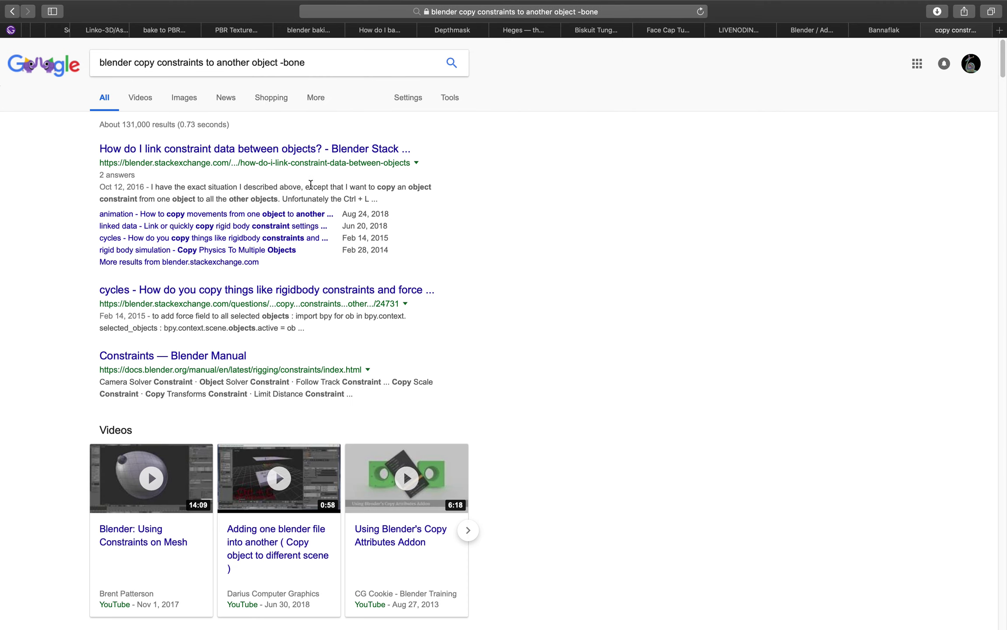
Open the Blender Stack Exchange result about linking constraint data between objects and examine its answers
{"action": "left_click", "coordinate": [265, 150]}
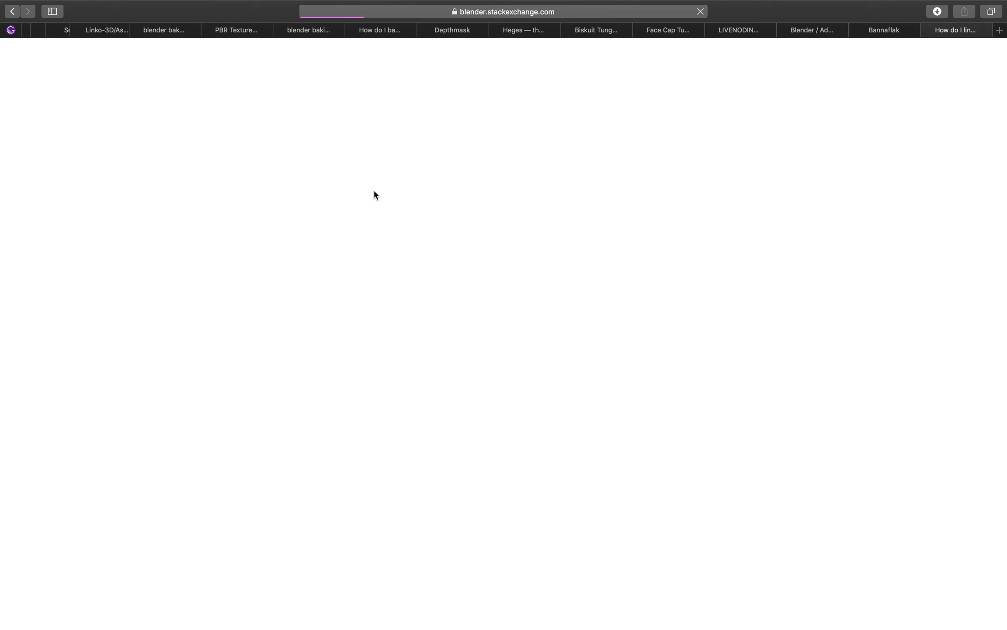
{"action": "scroll", "coordinate": [444, 302], "scroll_direction": "down", "scroll_amount": 7}
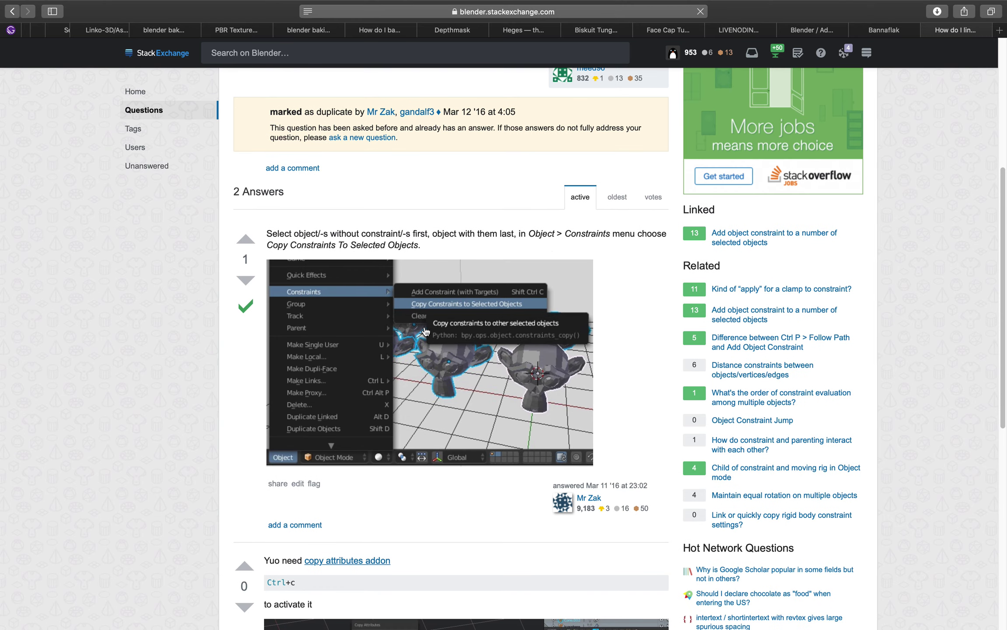
{"action": "scroll", "coordinate": [424, 331], "scroll_direction": "down", "scroll_amount": 1}
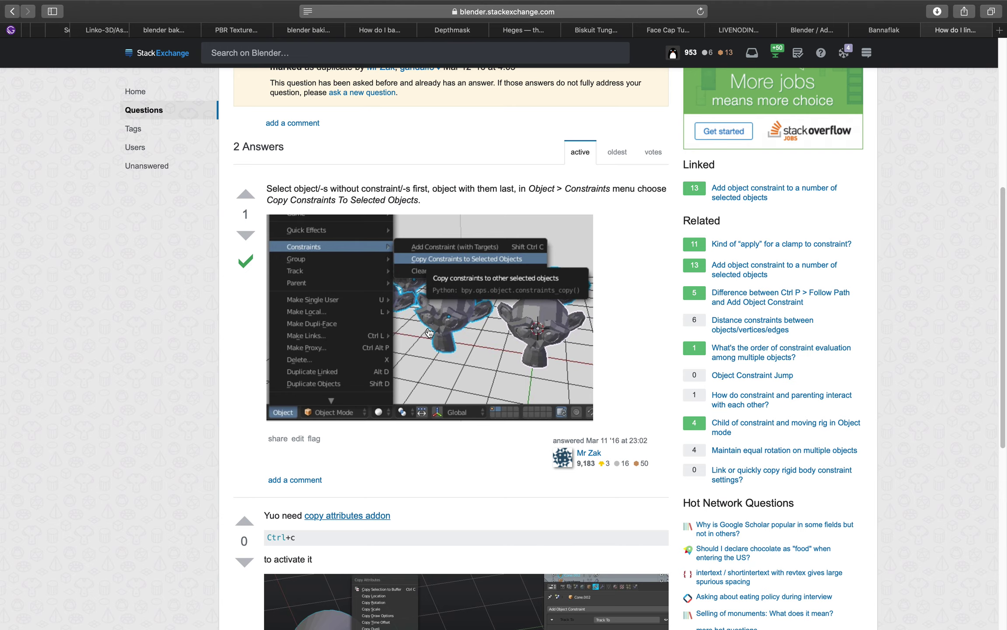
{"action": "key", "text": "ctrl+Left"}
{"action": "key", "text": "ctrl+Right"}
{"action": "scroll", "coordinate": [332, 525], "scroll_direction": "down", "scroll_amount": 3}
{"action": "scroll", "coordinate": [318, 275], "scroll_direction": "up", "scroll_amount": 2}
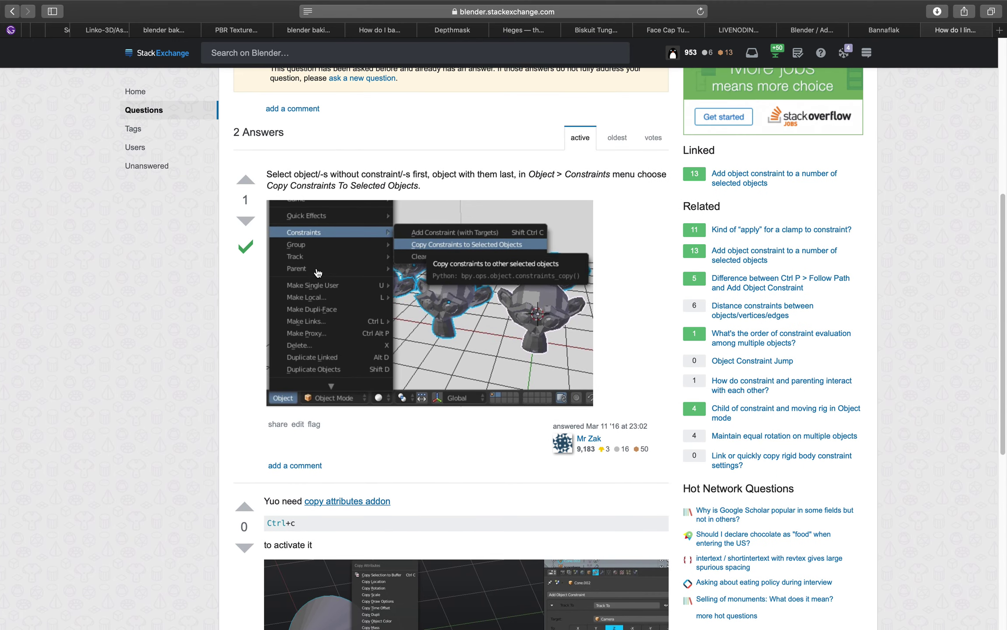
{"action": "key", "text": "ctrl+Left"}
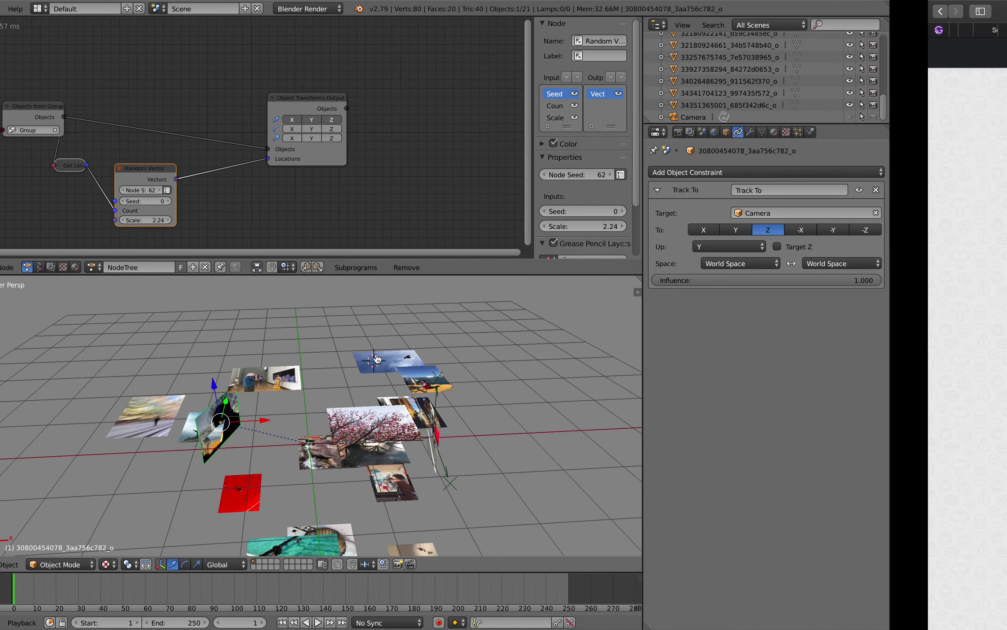
{"action": "scroll", "coordinate": [367, 373], "scroll_direction": "up", "scroll_amount": 3}
{"action": "scroll", "coordinate": [367, 373], "scroll_direction": "down", "scroll_amount": 3}
{"action": "left_click", "coordinate": [366, 373]}
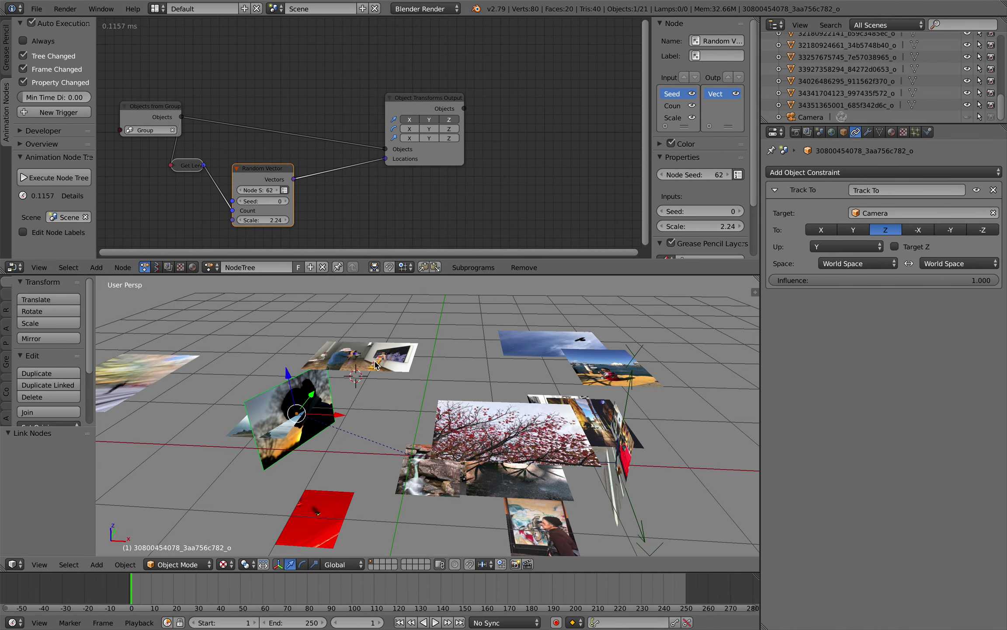
{"action": "right_click", "coordinate": [375, 364]}
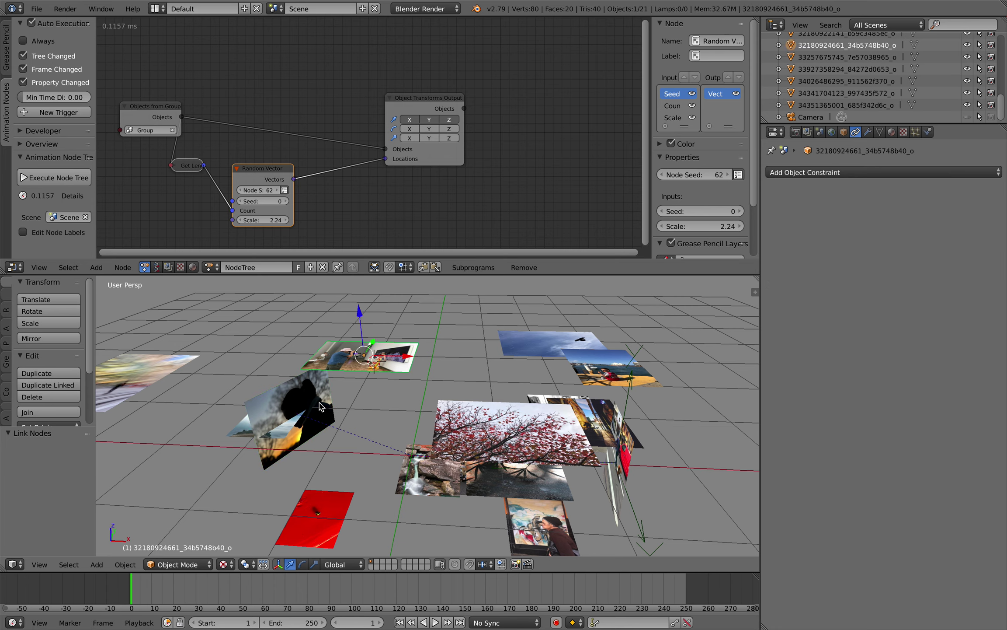
{"action": "right_click", "coordinate": [322, 406]}
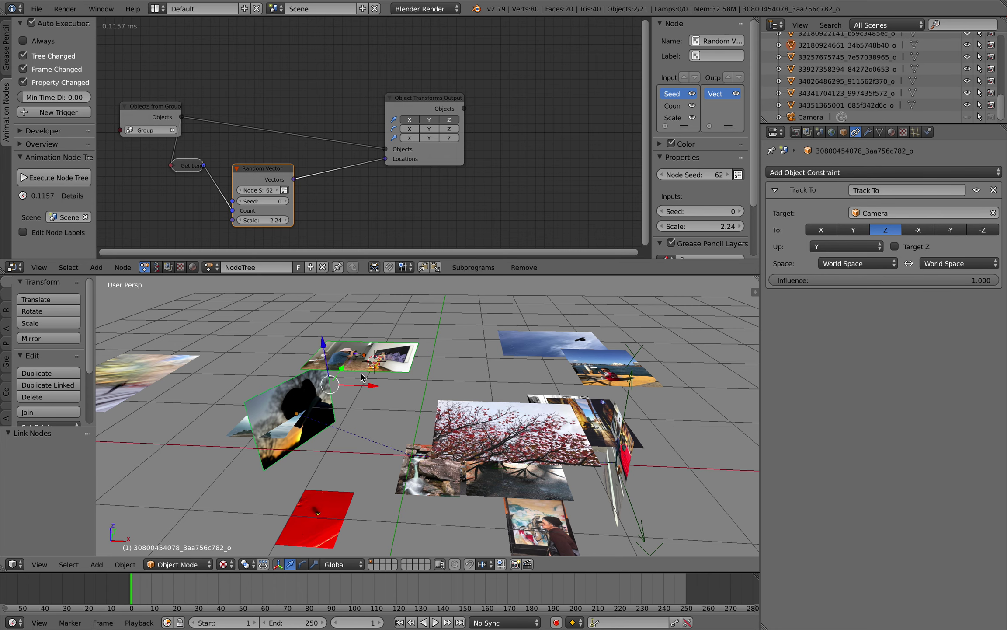
{"action": "key", "text": "space"}
{"action": "type", "text": "copy con"}
{"action": "key", "text": "Return"}
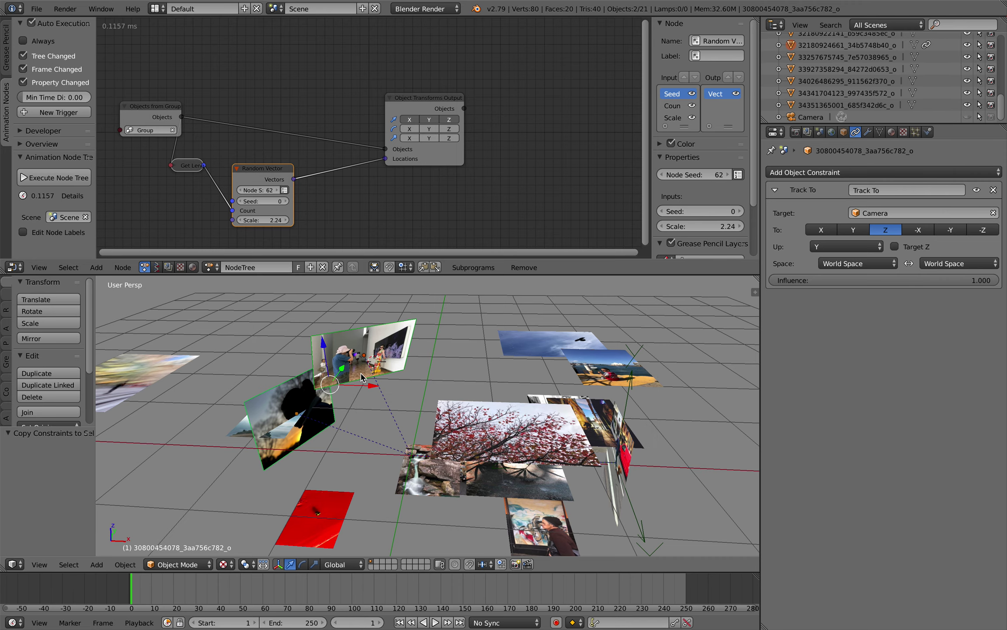
Select all image planes, copy the active plane's Track To constraint to them, and save the file
{"action": "key", "text": "a"}
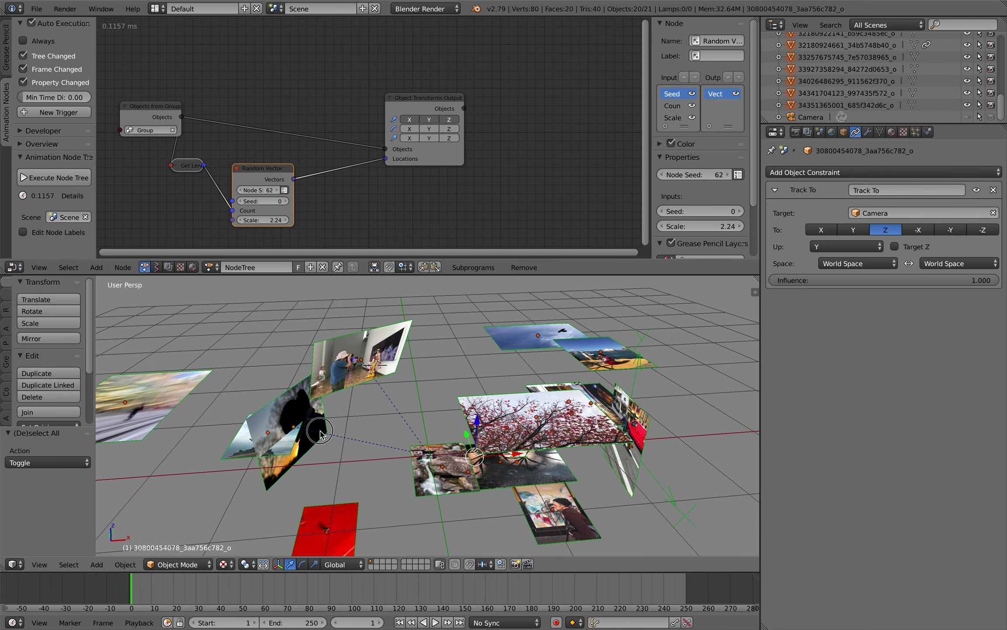
{"action": "key", "text": "space"}
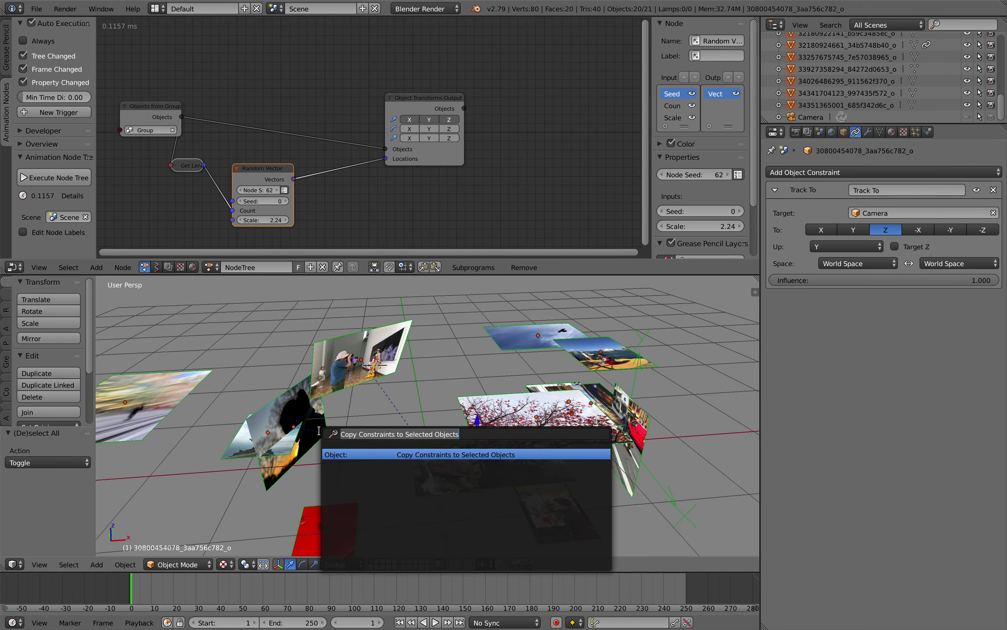
{"action": "key", "text": "Return"}
{"action": "mouse_move", "coordinate": [319, 430]}
{"action": "middle_mouse_down"}
{"action": "mouse_move", "coordinate": [350, 432]}
{"action": "mouse_move", "coordinate": [322, 435]}
{"action": "middle_mouse_up"}
{"action": "scroll", "coordinate": [322, 434], "scroll_direction": "left", "scroll_amount": 10}
{"action": "scroll", "coordinate": [321, 435], "scroll_direction": "down", "scroll_amount": 5}
{"action": "key", "text": "ctrl+s"}
{"action": "left_click", "coordinate": [321, 430]}
{"action": "scroll", "coordinate": [309, 418], "scroll_direction": "right", "scroll_amount": 10}
{"action": "scroll", "coordinate": [310, 418], "scroll_direction": "left", "scroll_amount": 10}
{"action": "key", "text": "ctrl+s"}
{"action": "left_click", "coordinate": [309, 412]}
Set the Random Vector node's Seed to 180 and Scale to 1.58
{"action": "mouse_move", "coordinate": [262, 201]}
{"action": "left_mouse_down"}
{"action": "mouse_move", "coordinate": [301, 201]}
{"action": "mouse_move", "coordinate": [263, 220]}
{"action": "mouse_move", "coordinate": [219, 220]}
{"action": "mouse_move", "coordinate": [254, 220]}
{"action": "left_mouse_up"}
{"action": "middle_click_drag", "start_coordinate": [280, 315], "coordinate": [326, 313]}
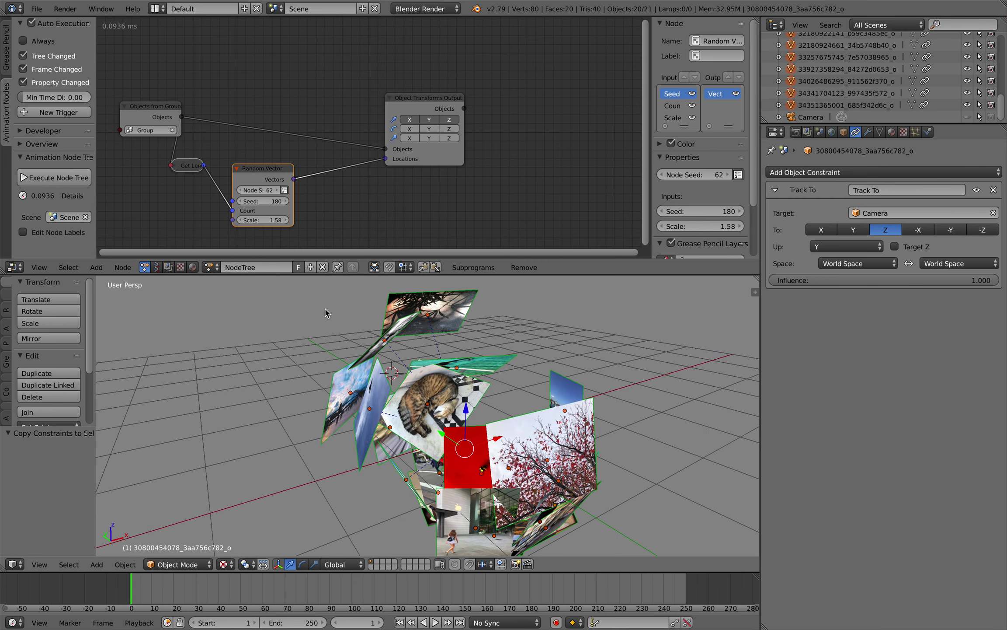
Save the scene as a new incremented version, AN_memorybubbles2.blend, on the Desktop
{"action": "left_click", "coordinate": [37, 9]}
{"action": "left_click", "coordinate": [50, 106]}
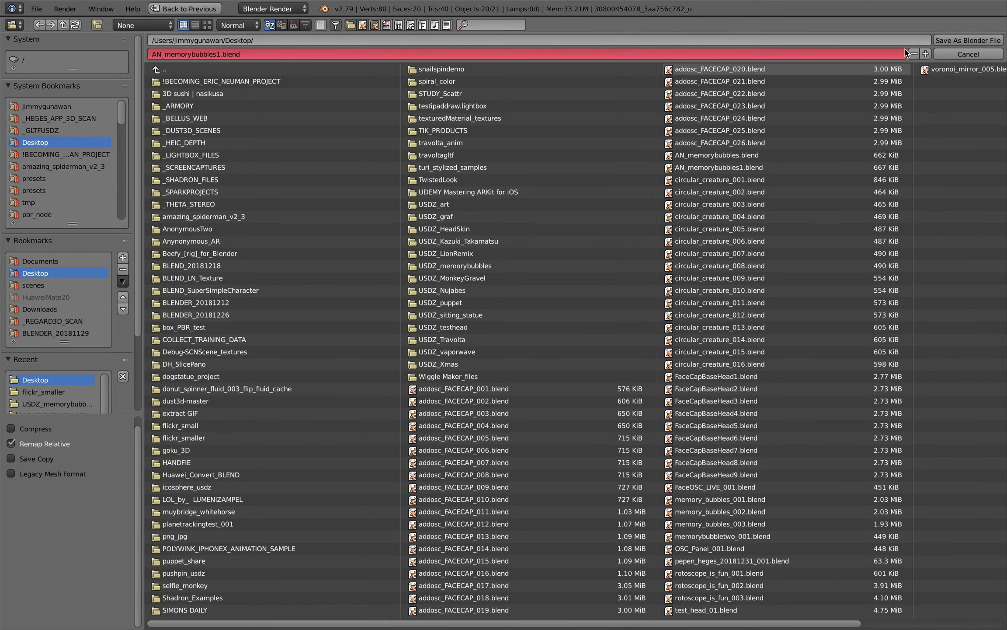
{"action": "left_click", "coordinate": [925, 54]}
{"action": "left_click", "coordinate": [968, 40]}
{"action": "scroll", "coordinate": [587, 316], "scroll_direction": "right", "scroll_amount": 10}
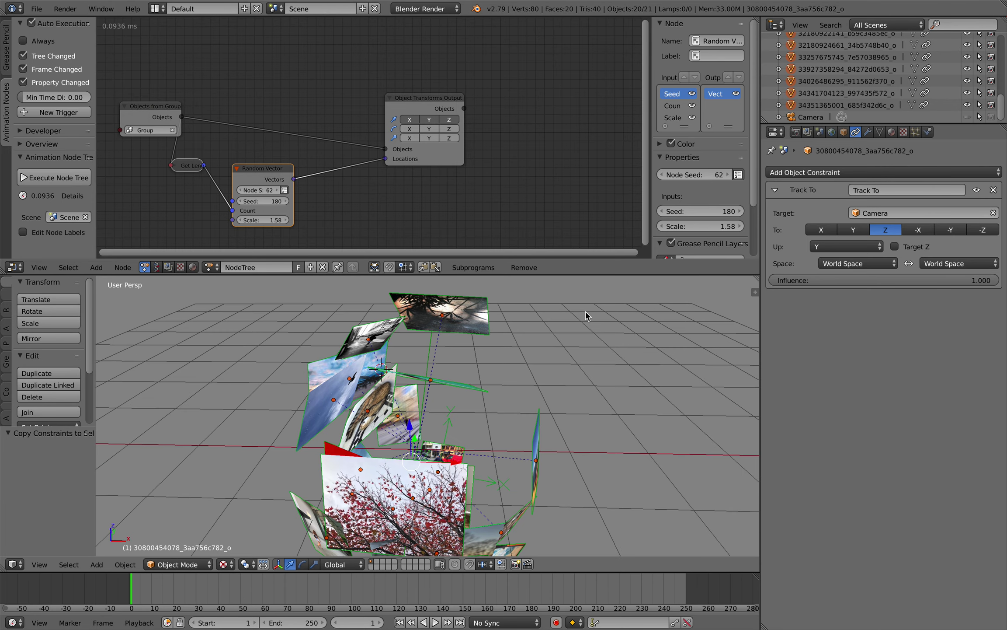
{"action": "key", "text": "ctrl+s"}
{"action": "left_click", "coordinate": [586, 315]}
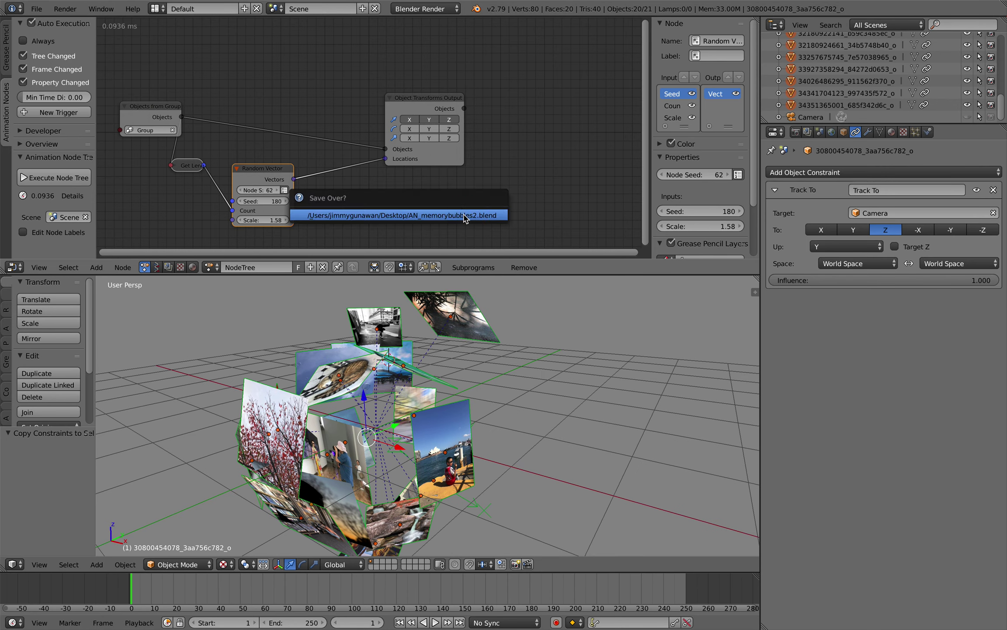
{"action": "key", "text": "ctrl+v"}
Set the Random Vector node's Scale to 2.00 and inspect the spread of image planes
{"action": "left_click_drag", "start_coordinate": [286, 220], "coordinate": [276, 220]}
{"action": "scroll", "coordinate": [447, 399], "scroll_direction": "down", "scroll_amount": 10}
{"action": "scroll", "coordinate": [447, 403], "scroll_direction": "right", "scroll_amount": 15}
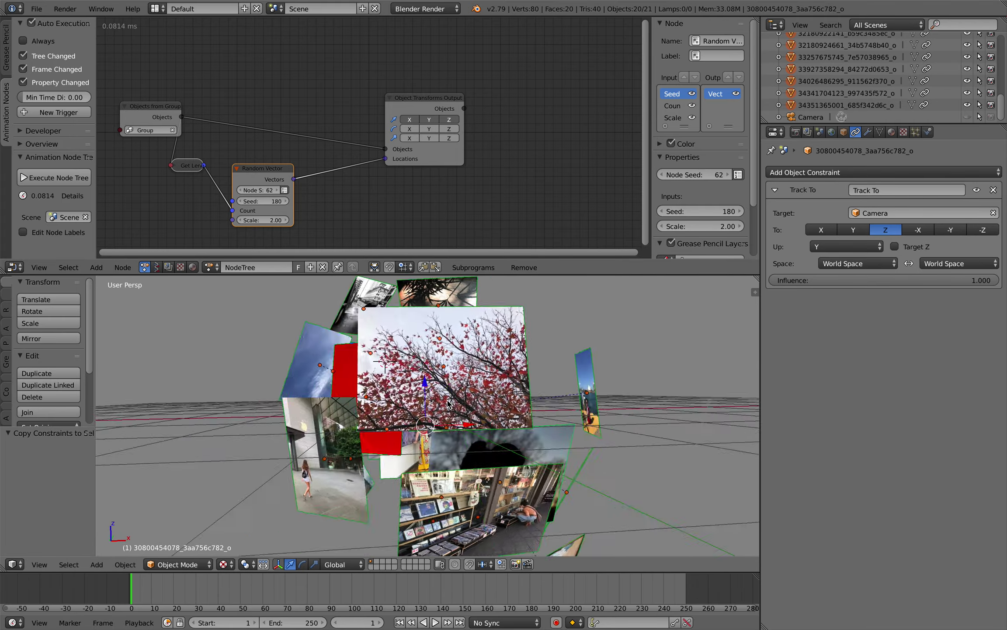
{"action": "scroll", "coordinate": [447, 403], "scroll_direction": "up", "scroll_amount": 10}
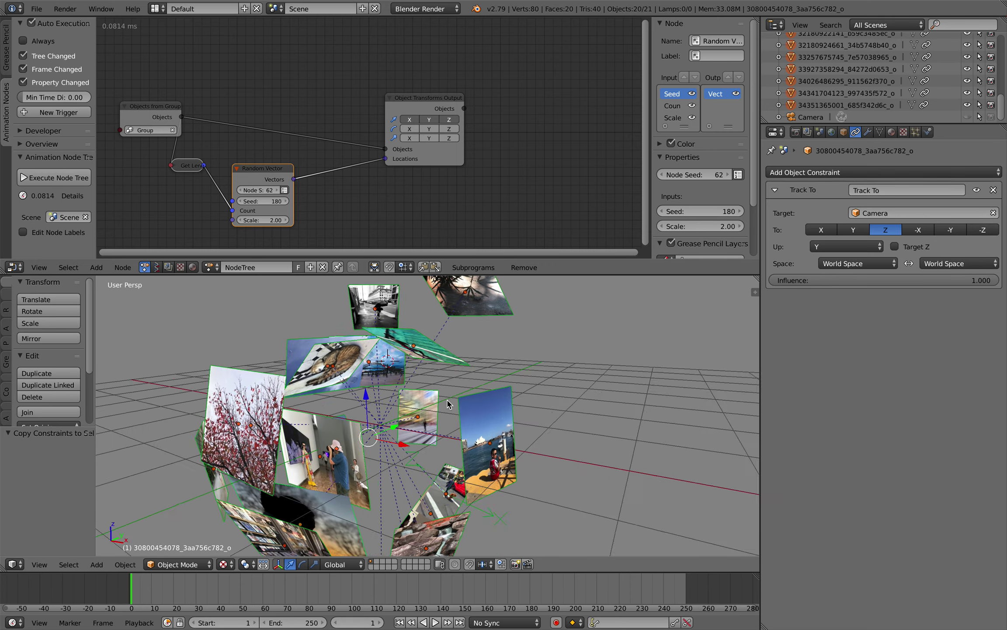
{"action": "scroll", "coordinate": [472, 389], "scroll_direction": "right", "scroll_amount": 5}
{"action": "scroll", "coordinate": [472, 389], "scroll_direction": "right", "scroll_amount": 5}
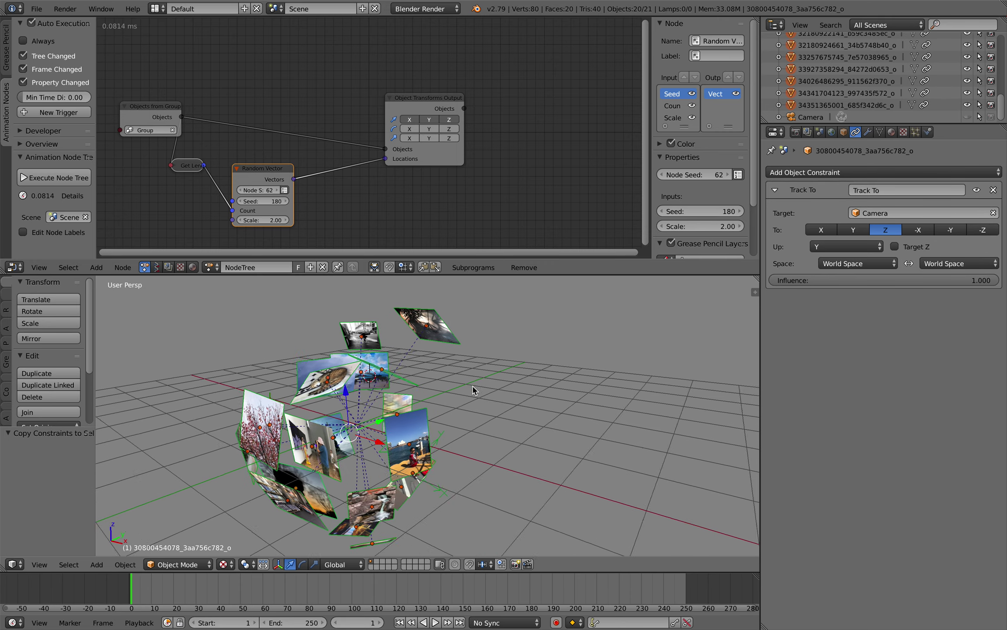
Add a Simple Subdivision Surface modifier with 3 view subdivisions to the active plane and link its modifiers to all selected image planes
{"action": "key", "text": "a"}
{"action": "key", "text": "a"}
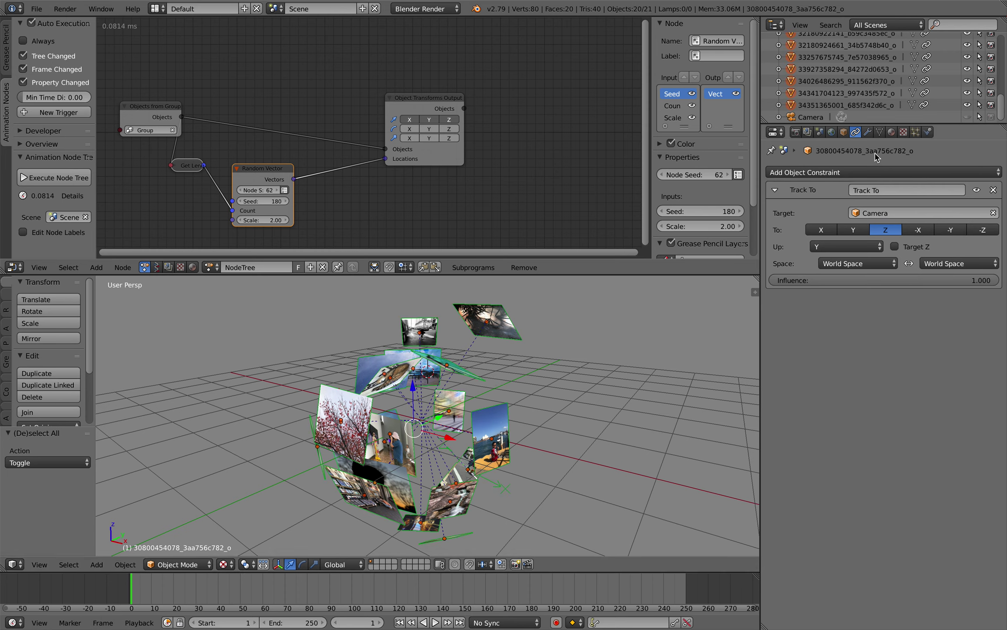
{"action": "left_click", "coordinate": [868, 132]}
{"action": "left_click", "coordinate": [831, 172]}
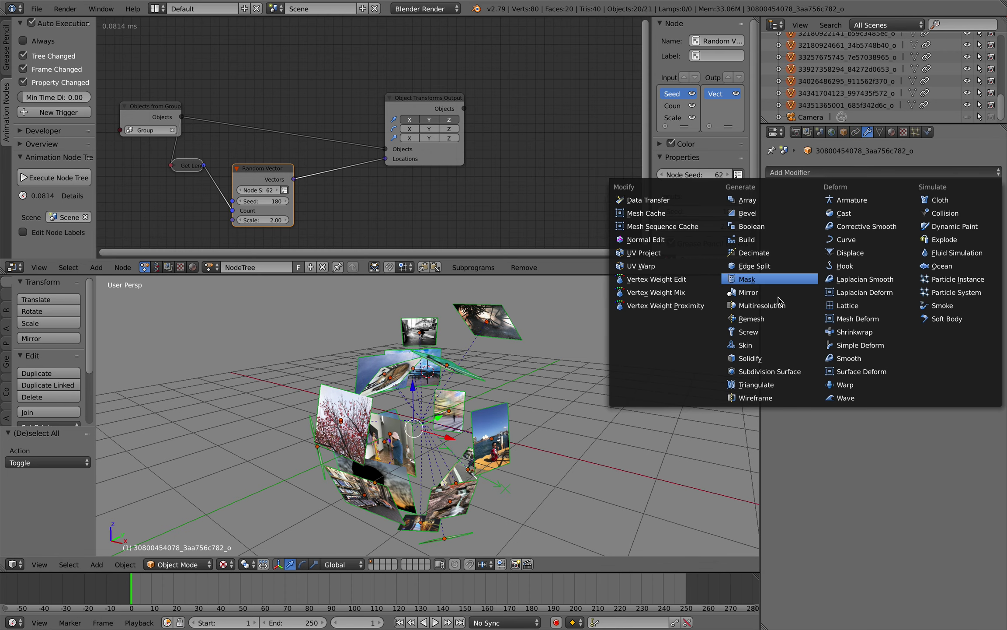
{"action": "left_click", "coordinate": [767, 371]}
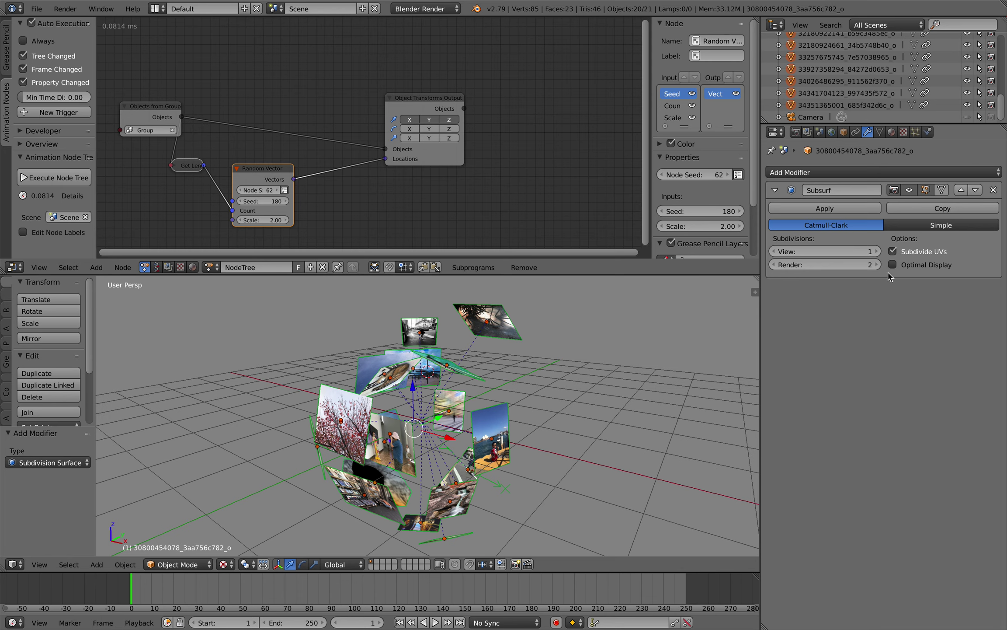
{"action": "left_click", "coordinate": [876, 251]}
{"action": "left_click", "coordinate": [876, 251]}
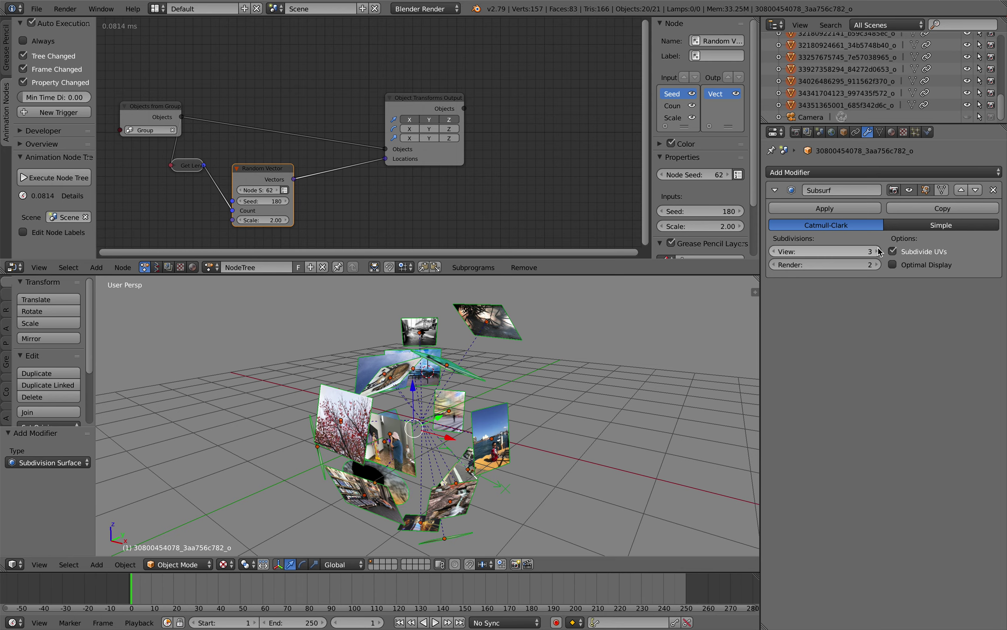
{"action": "left_click", "coordinate": [926, 225]}
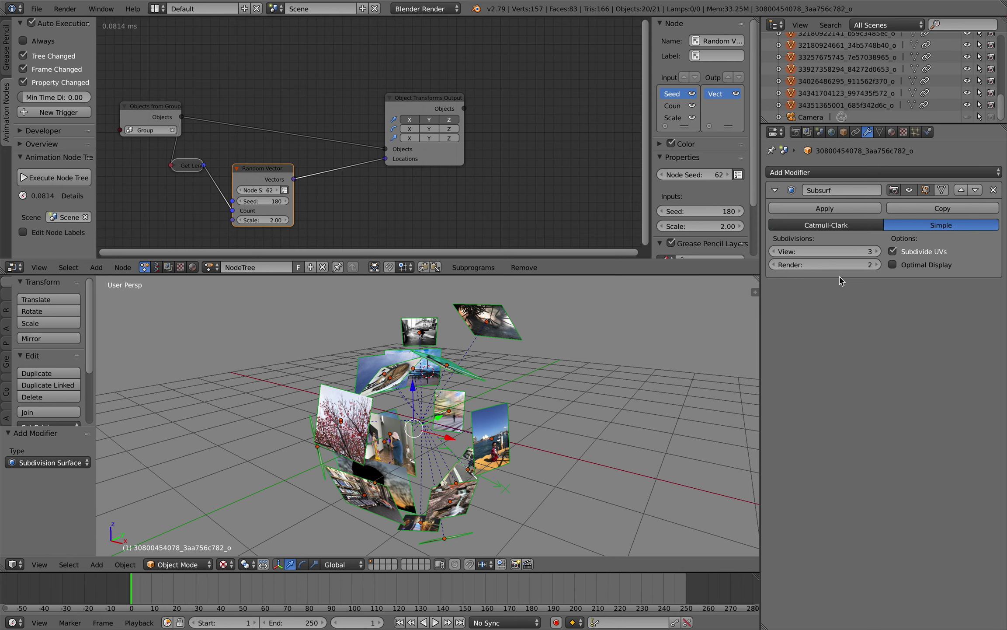
{"action": "key", "text": "ctrl+l"}
{"action": "left_click", "coordinate": [509, 459]}
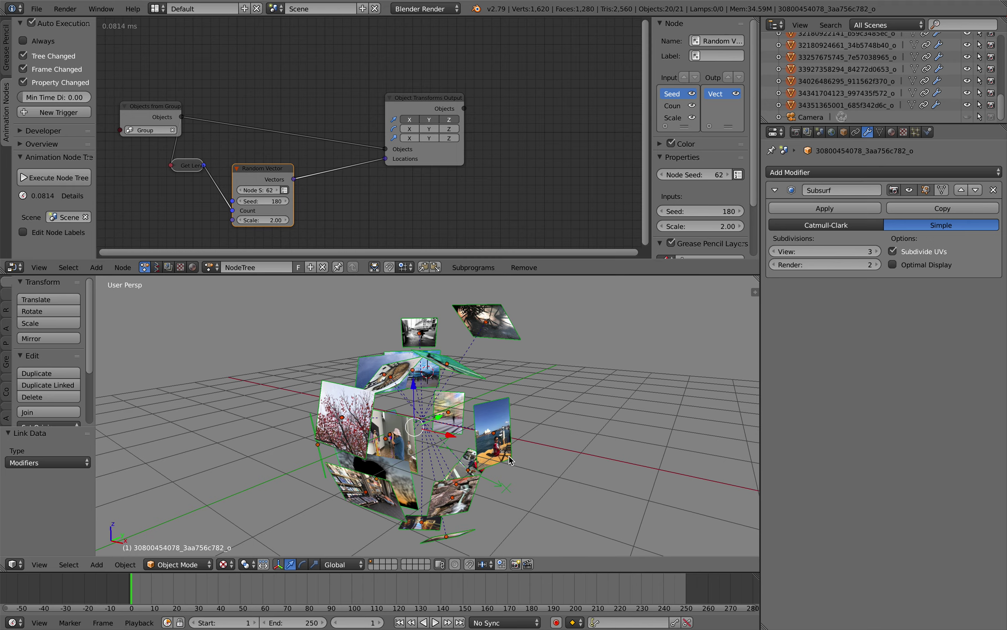
Convert all selected image planes with Mesh from Curve/Meta/Surf/Text to bake in their subdivision modifiers
{"action": "key", "text": "space"}
{"action": "type", "text": "conv"}
{"action": "key", "text": "Down"}
{"action": "key", "text": "Return"}
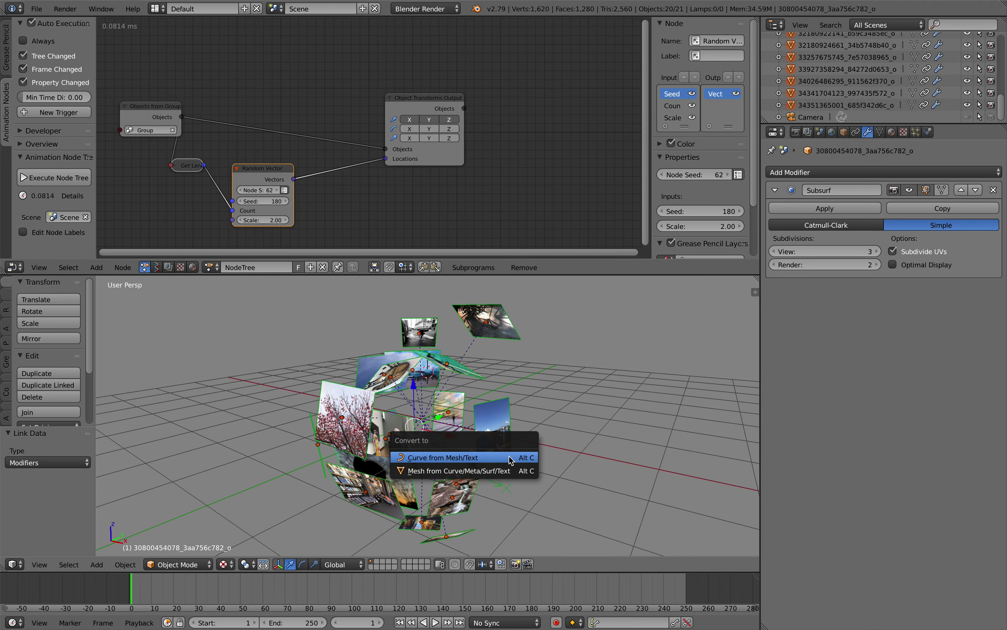
{"action": "left_click", "coordinate": [484, 470]}
Check the converted geometry of the seaside and blossom-tree image planes in Edit Mode
{"action": "right_click", "coordinate": [507, 431]}
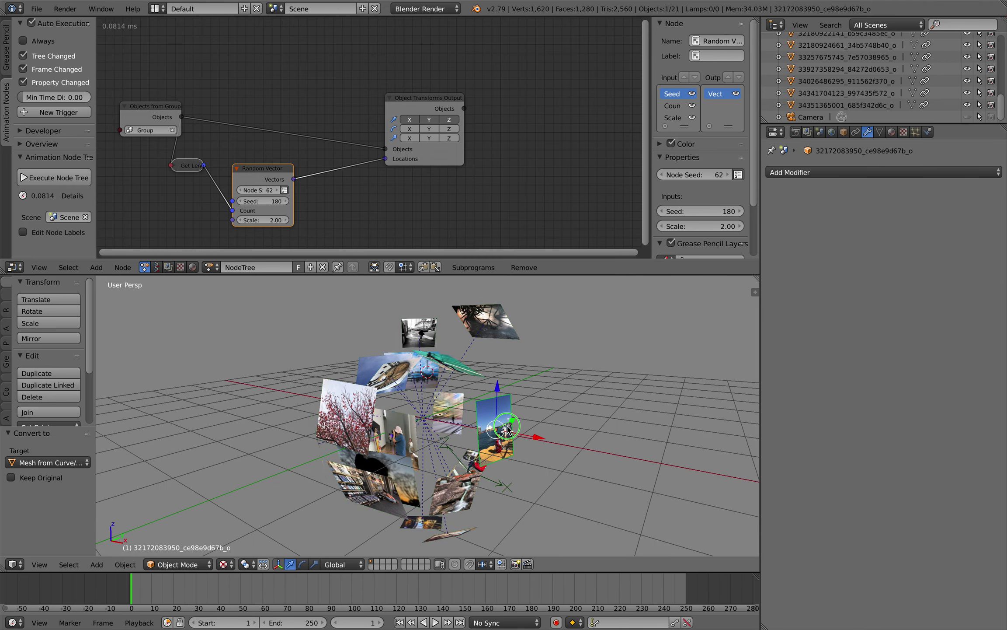
{"action": "key", "text": "Tab"}
{"action": "key", "text": "Tab"}
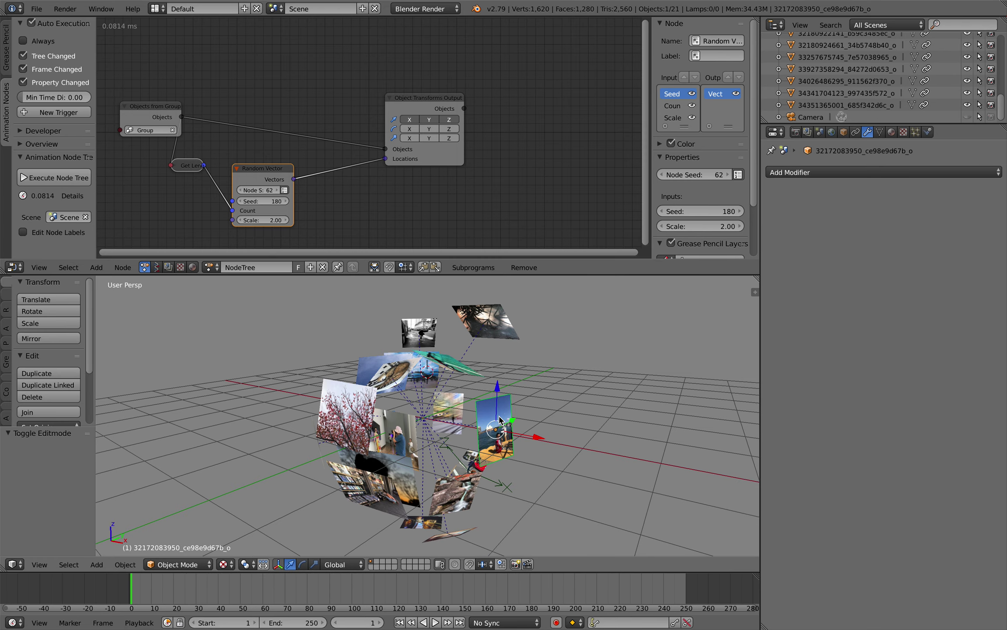
{"action": "right_click", "coordinate": [360, 403]}
{"action": "key", "text": "Tab"}
{"action": "key", "text": "Tab"}
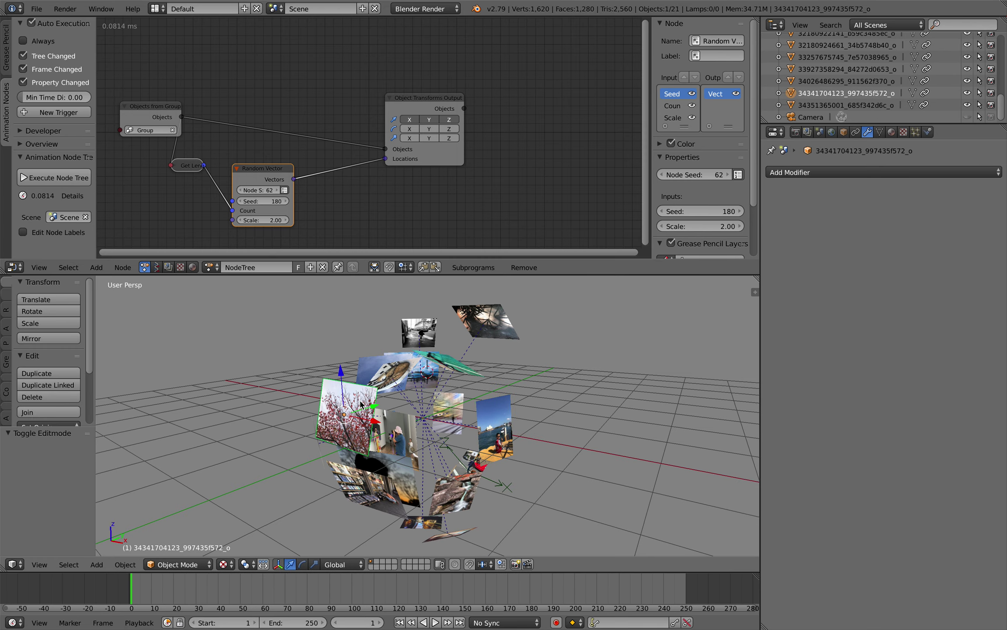
{"action": "middle_click_drag", "start_coordinate": [360, 403], "coordinate": [332, 400]}
Save the scene as a new incremented version, AN_memorybubbles3.blend, on the Desktop
{"action": "left_click", "coordinate": [39, 10]}
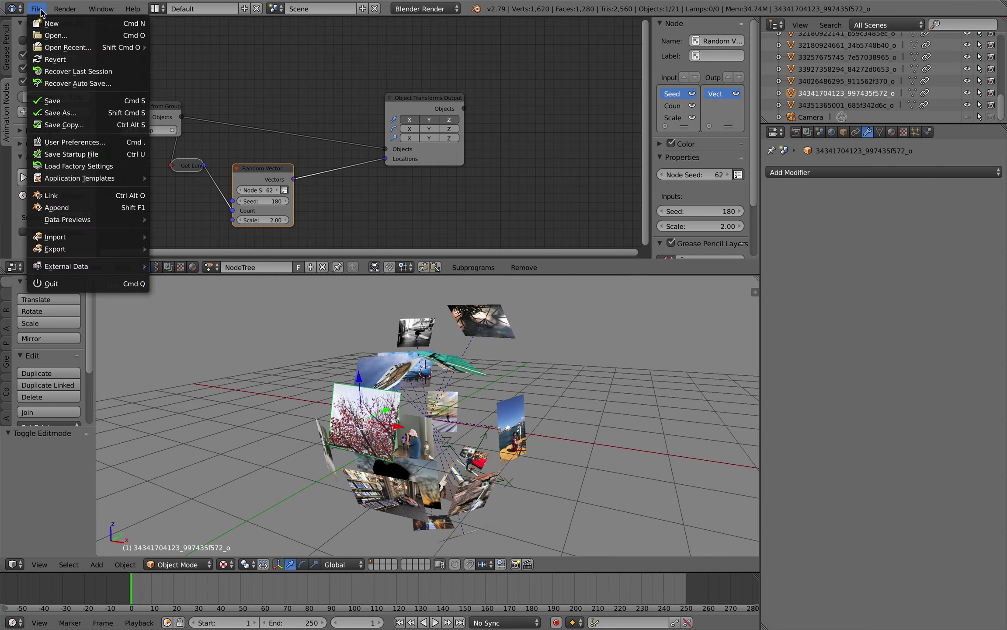
{"action": "left_click", "coordinate": [88, 113]}
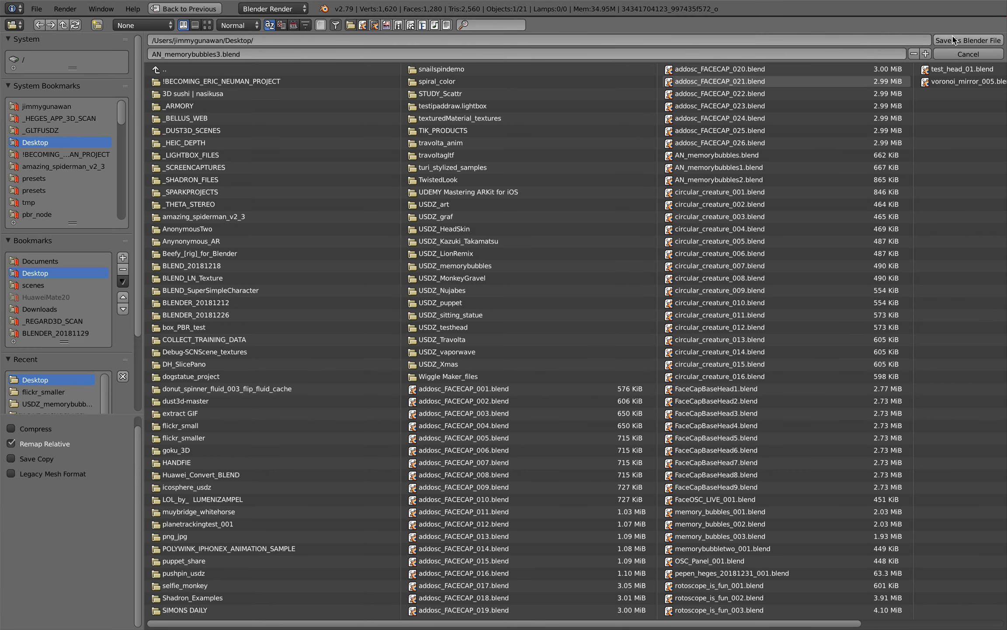
{"action": "left_click", "coordinate": [954, 40]}
Add a UV sphere with 32 segments, 32 rings and generated UVs at the 3D cursor
{"action": "scroll", "coordinate": [577, 300], "scroll_direction": "down", "scroll_amount": 5}
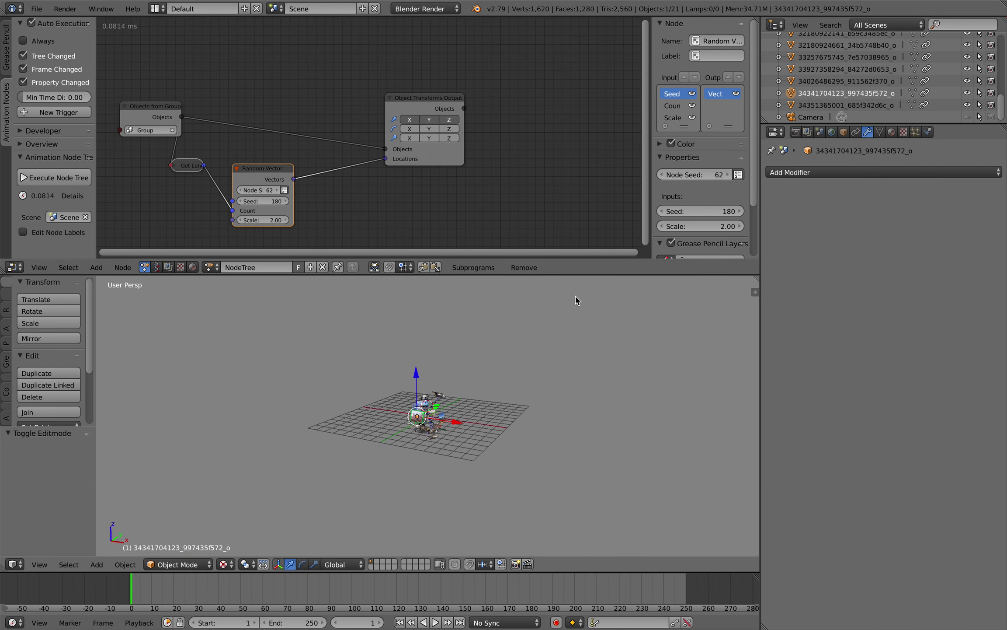
{"action": "scroll", "coordinate": [394, 492], "scroll_direction": "up", "scroll_amount": 8}
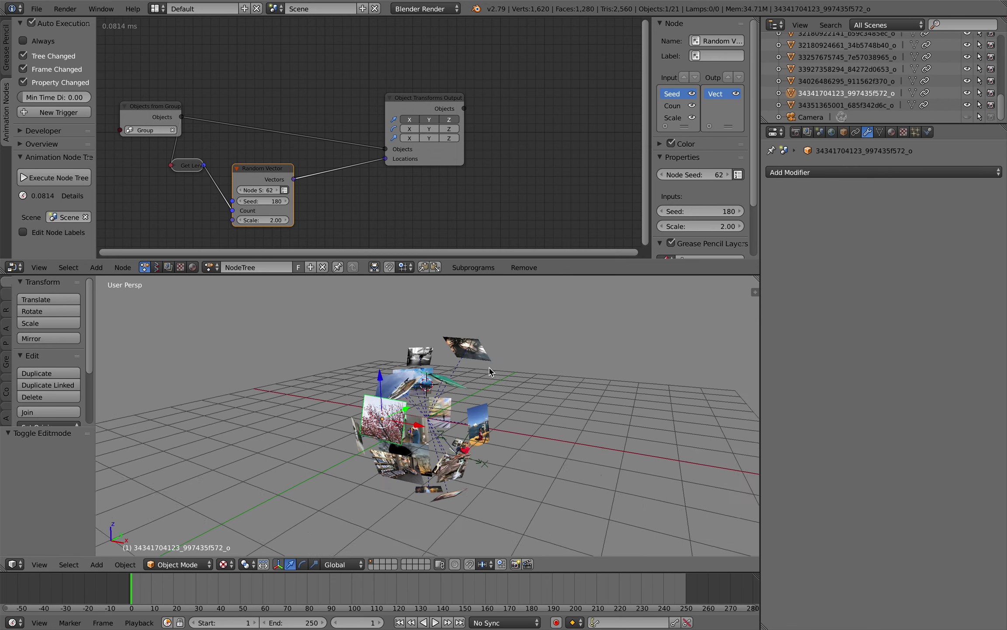
{"action": "key", "text": "shift+a"}
{"action": "mouse_move", "coordinate": [491, 372]}
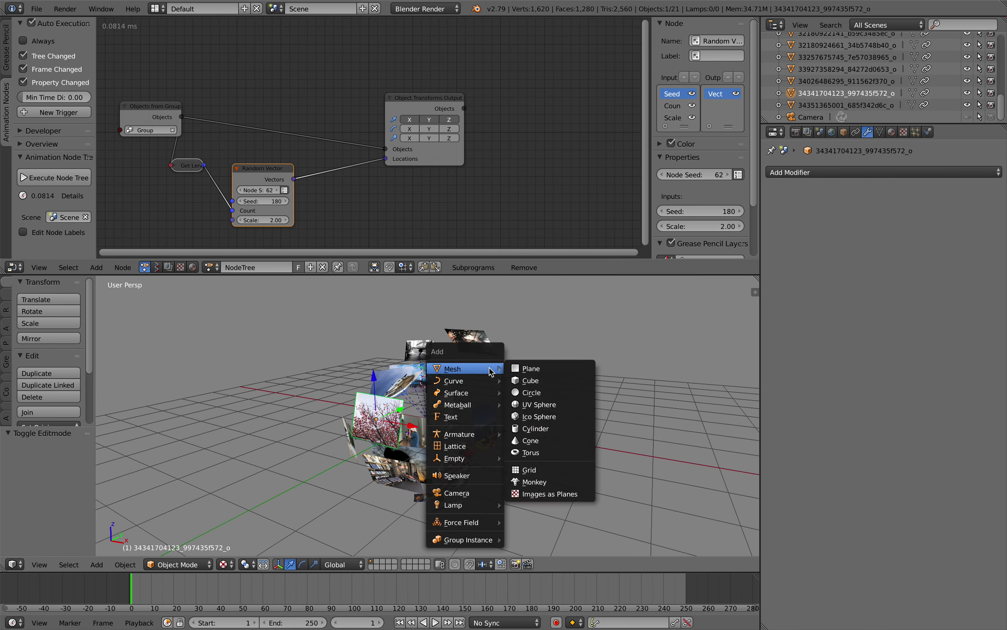
{"action": "left_click", "coordinate": [542, 404]}
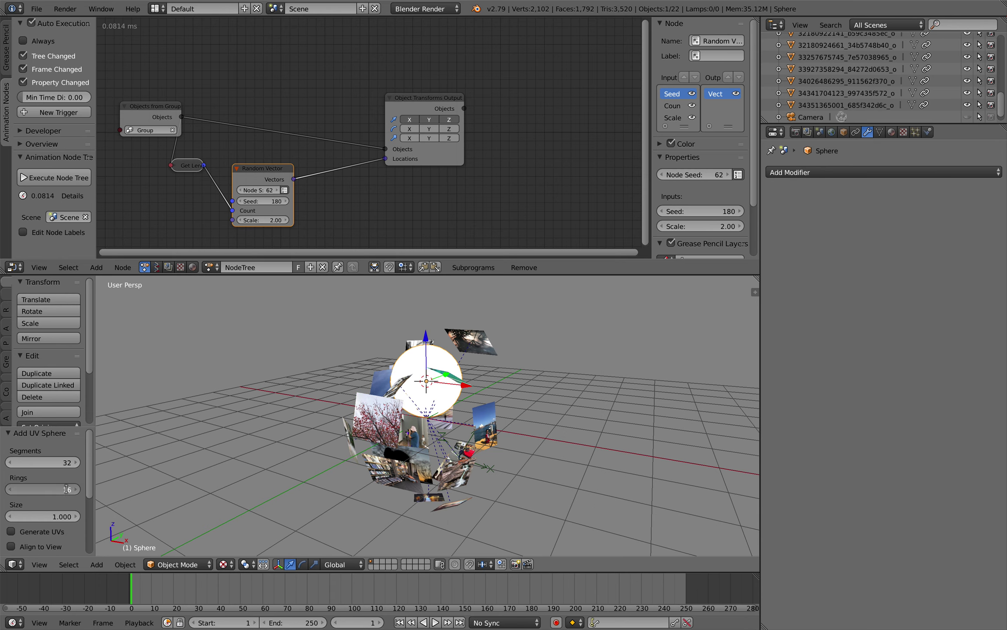
{"action": "left_click", "coordinate": [59, 462]}
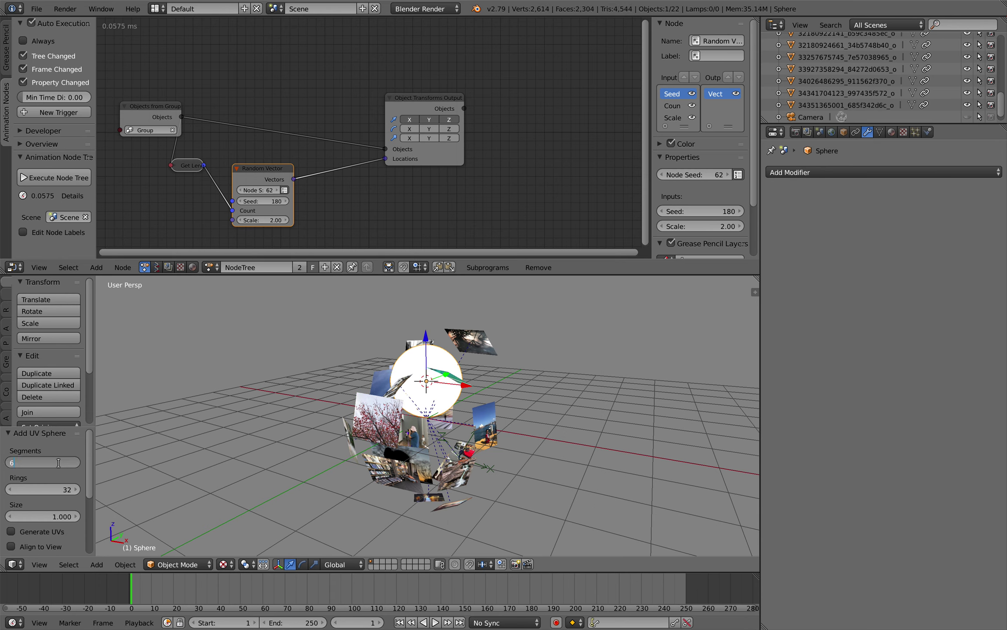
{"action": "key", "text": "Return"}
{"action": "left_click", "coordinate": [46, 531]}
Apply a level 2 Subdivision Surface to the enlarged sphere and display it as wire with all edges drawn
{"action": "key", "text": "ctrl+2"}
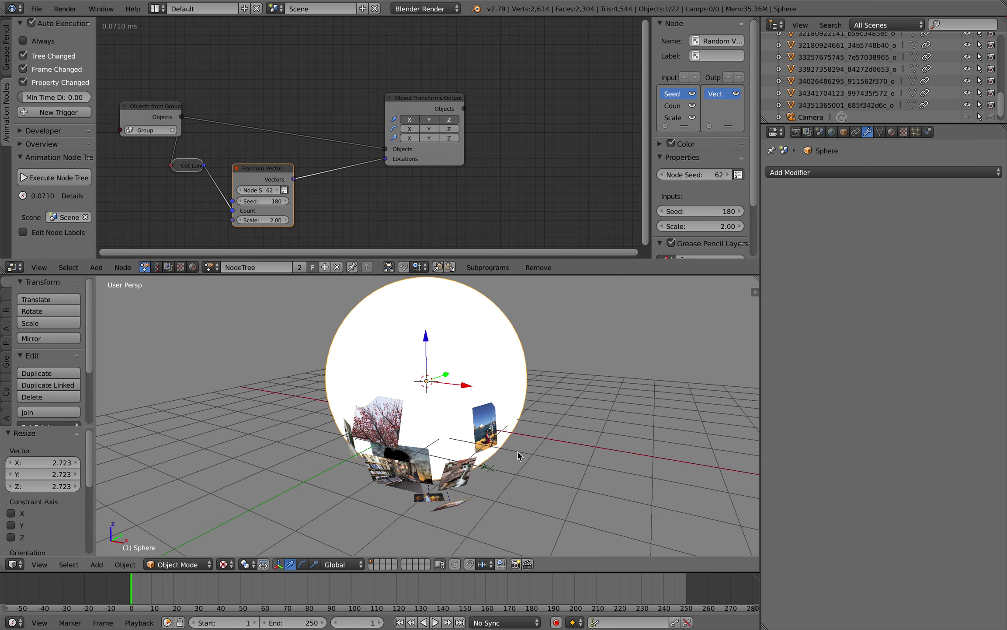
{"action": "left_click", "coordinate": [828, 210]}
{"action": "left_click", "coordinate": [843, 132]}
{"action": "left_click", "coordinate": [771, 466]}
{"action": "left_click", "coordinate": [772, 479]}
{"action": "left_click", "coordinate": [823, 507]}
{"action": "left_click", "coordinate": [843, 478]}
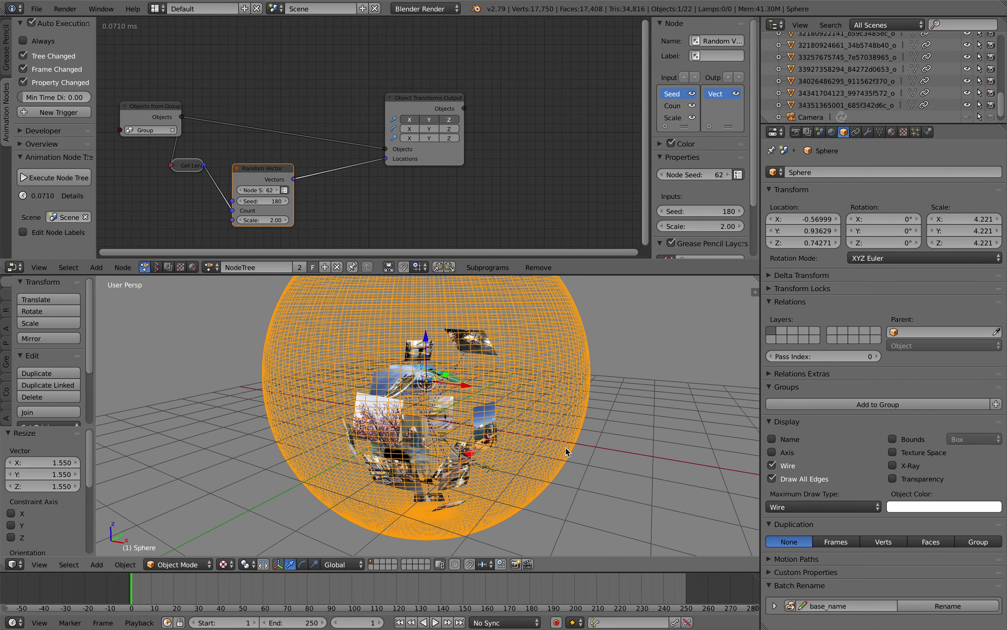
Clear the sphere's location to the world origin and scale it down to about 3.311 around the image planes
{"action": "key", "text": "a"}
{"action": "key", "text": "a"}
{"action": "key", "text": "a"}
{"action": "right_click", "coordinate": [502, 419]}
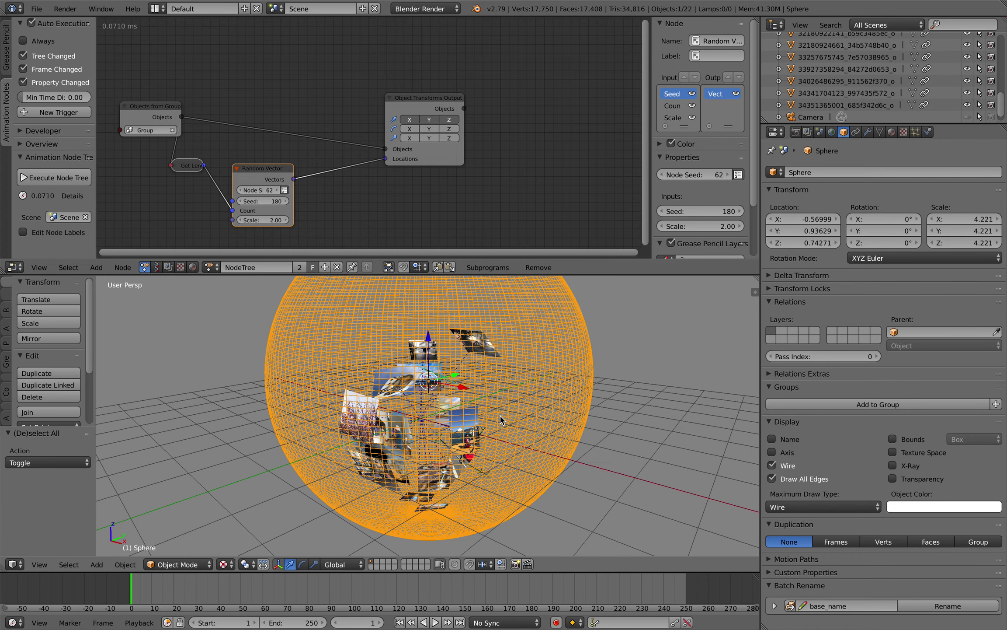
{"action": "key", "text": "alt+g"}
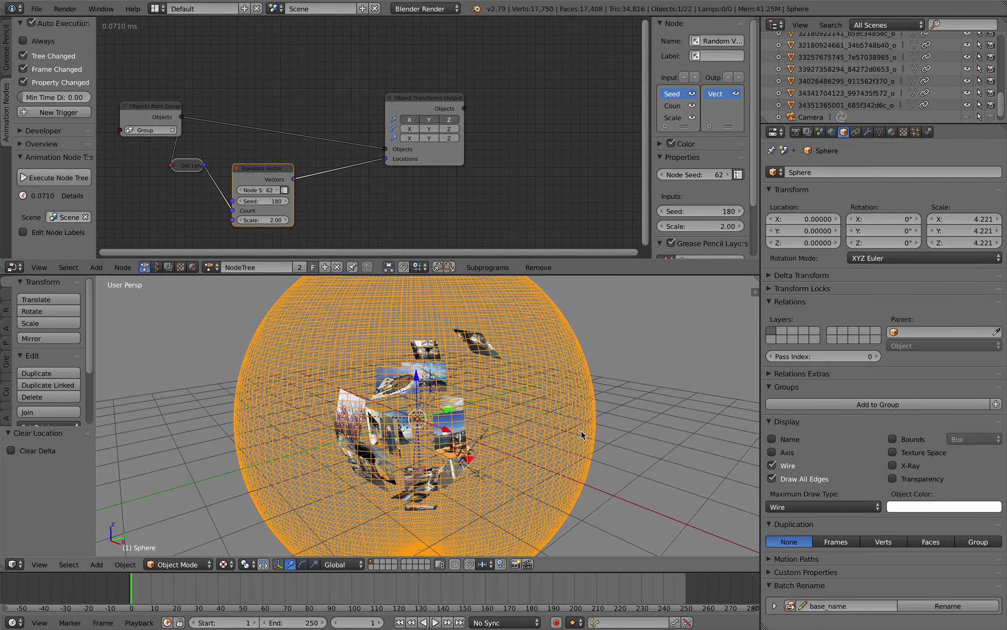
{"action": "key", "text": "s"}
{"action": "left_click", "coordinate": [550, 428]}
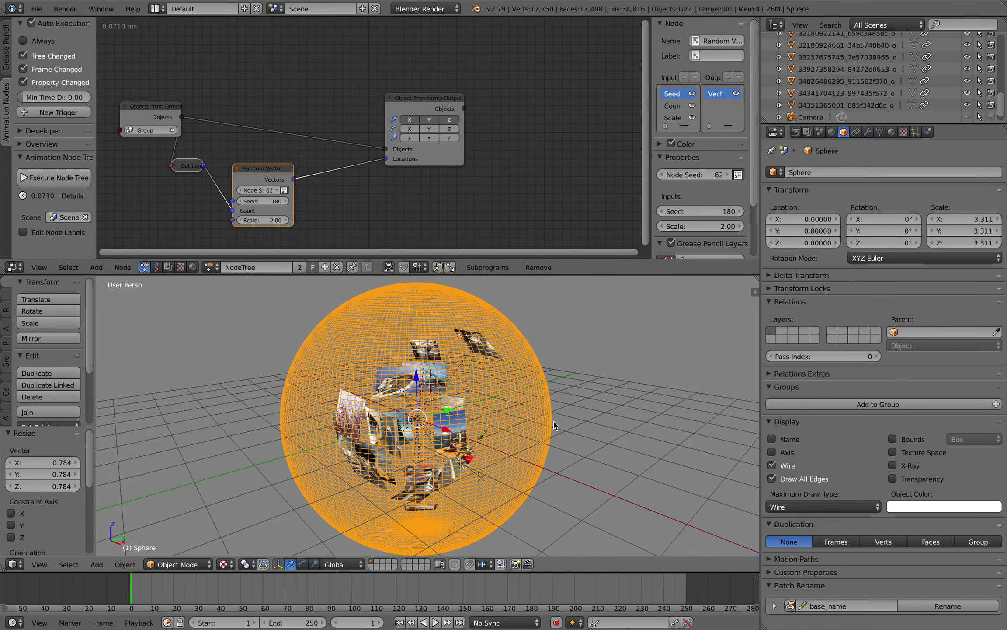
Make the sphere unselectable, keep it visible, and save over the current file with all image planes selected
{"action": "scroll", "coordinate": [975, 105], "scroll_direction": "down", "scroll_amount": 1}
{"action": "left_click", "coordinate": [978, 117]}
{"action": "left_click", "coordinate": [967, 117]}
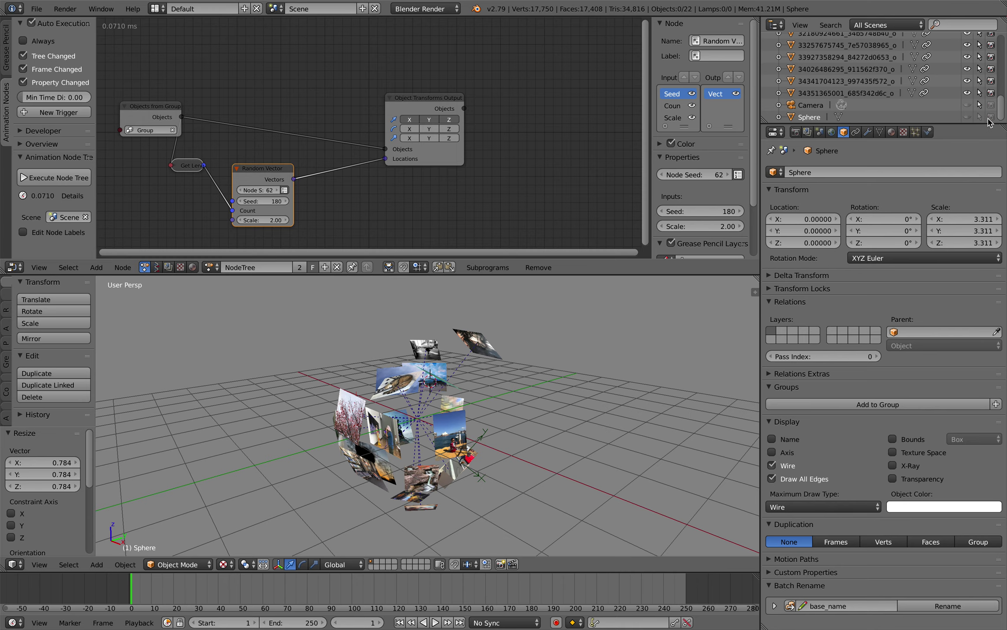
{"action": "left_click", "coordinate": [967, 117]}
{"action": "key", "text": "a"}
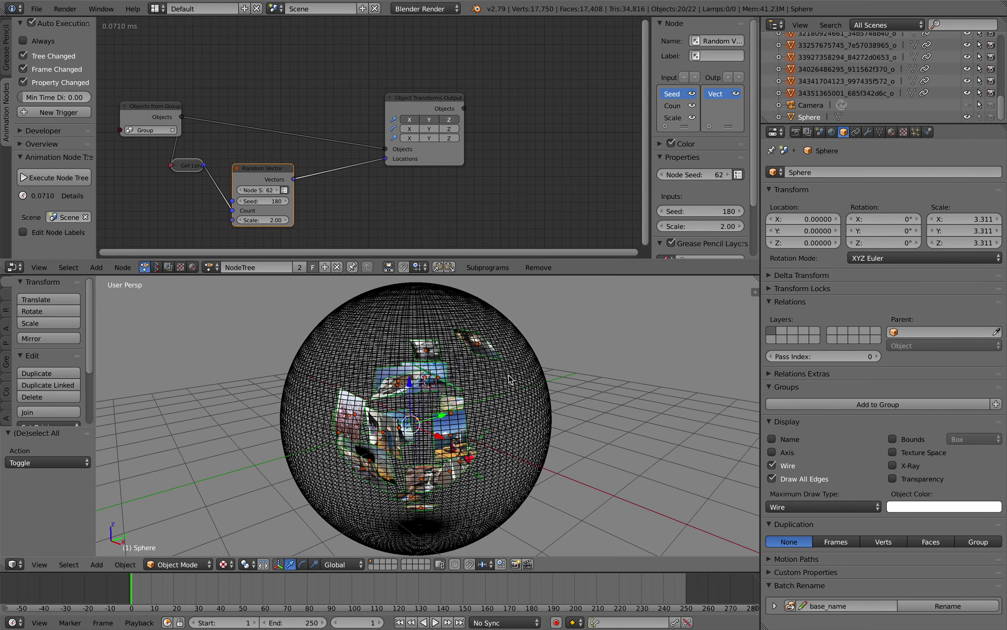
{"action": "key", "text": "ctrl+s"}
{"action": "left_click", "coordinate": [509, 378]}
{"action": "scroll", "coordinate": [508, 377], "scroll_direction": "up", "scroll_amount": 5}
{"action": "middle_click_drag", "start_coordinate": [455, 409], "coordinate": [455, 408]}
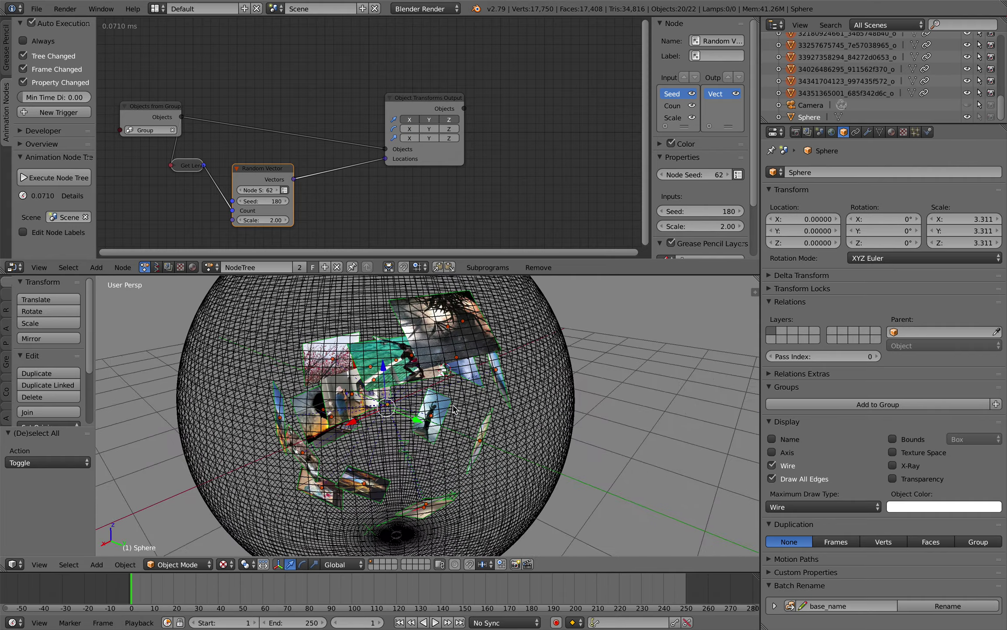
{"action": "right_click", "coordinate": [494, 339]}
{"action": "middle_click_drag", "start_coordinate": [552, 330], "coordinate": [682, 297]}
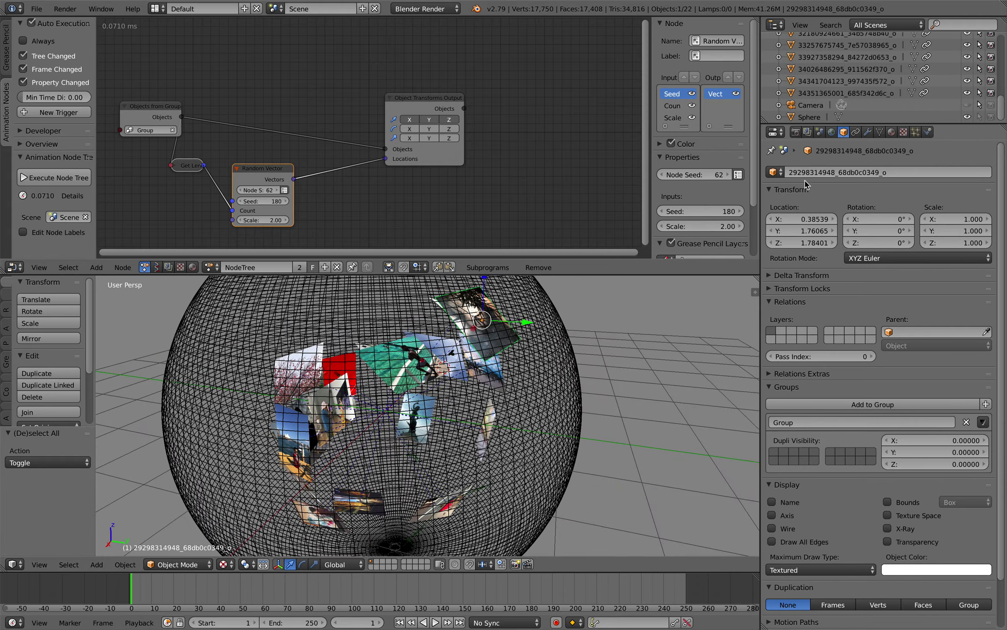
{"action": "left_click", "coordinate": [868, 132]}
{"action": "left_click", "coordinate": [889, 175]}
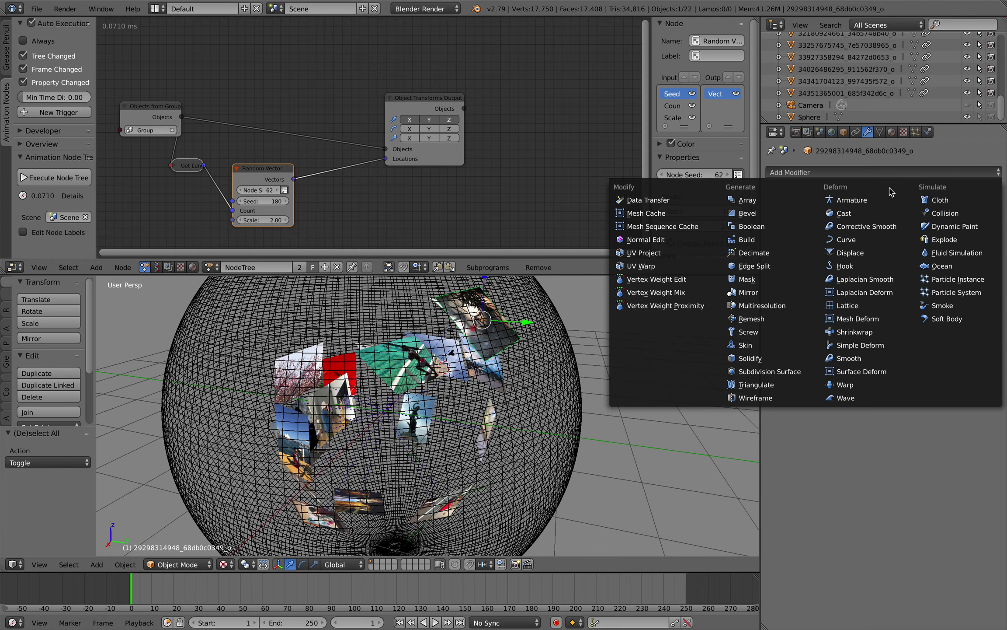
{"action": "left_click", "coordinate": [863, 332]}
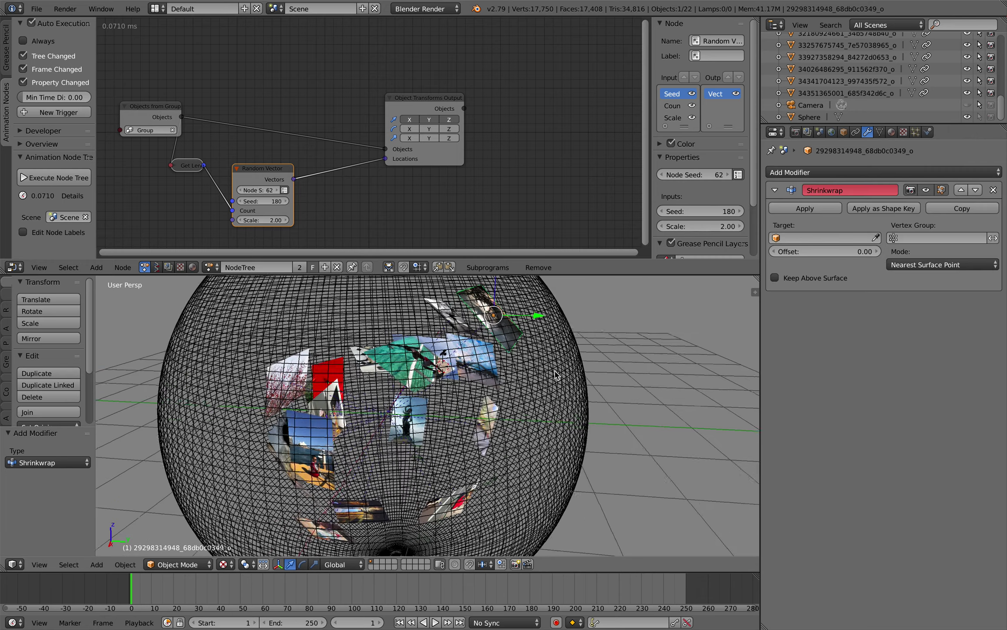
{"action": "left_click", "coordinate": [811, 237]}
{"action": "type", "text": "sph"}
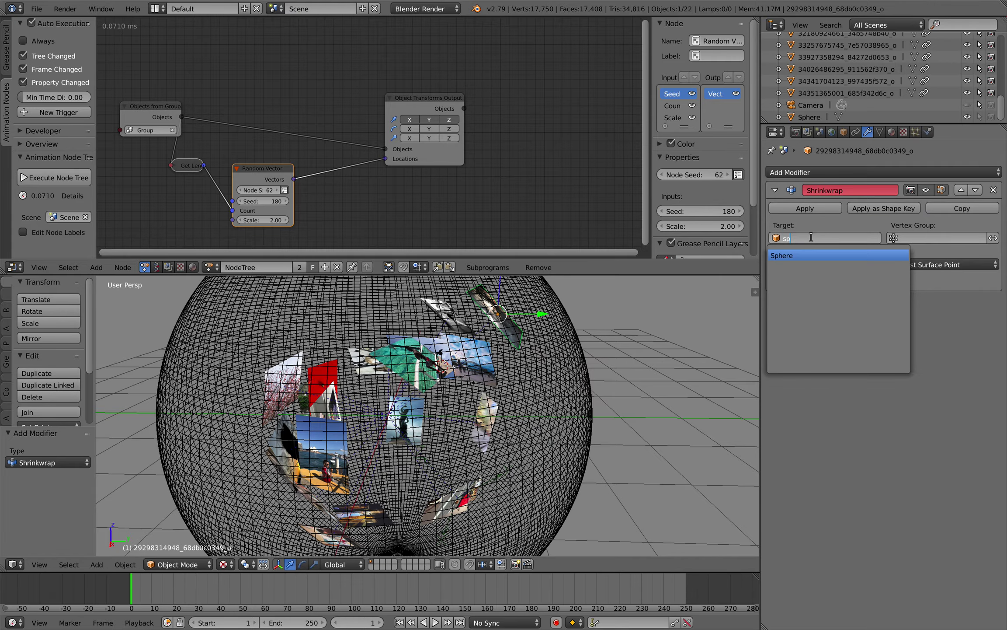
{"action": "key", "text": "Return"}
Enable Keep Above Surface on the Shrinkwrap modifier and save over AN_memorybubbles3.blend
{"action": "middle_click_drag", "start_coordinate": [501, 411], "coordinate": [708, 359]}
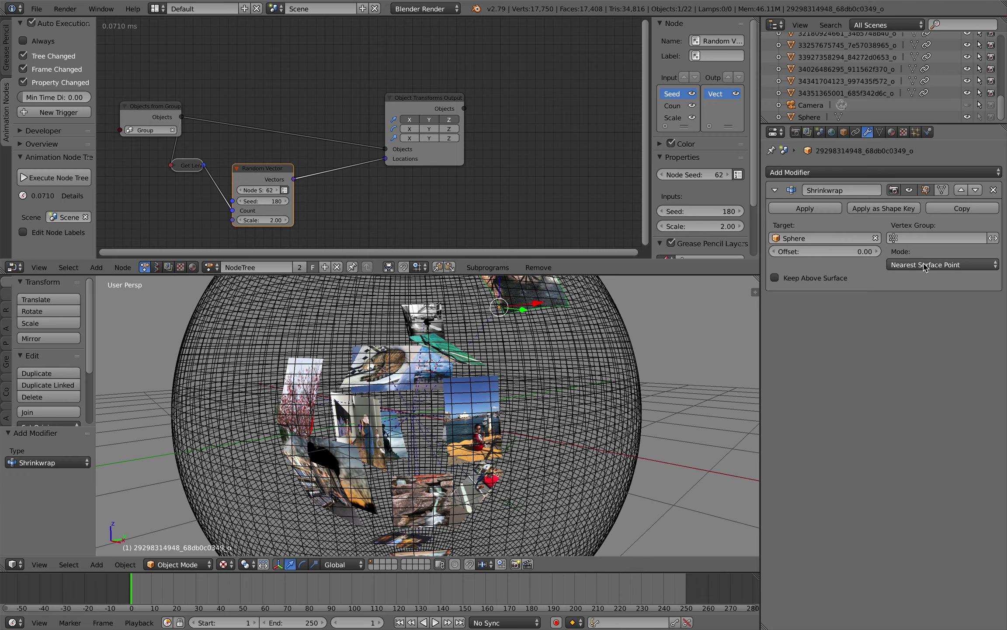
{"action": "left_click", "coordinate": [797, 281]}
{"action": "scroll", "coordinate": [611, 375], "scroll_direction": "down", "scroll_amount": 3}
{"action": "key", "text": "ctrl+s"}
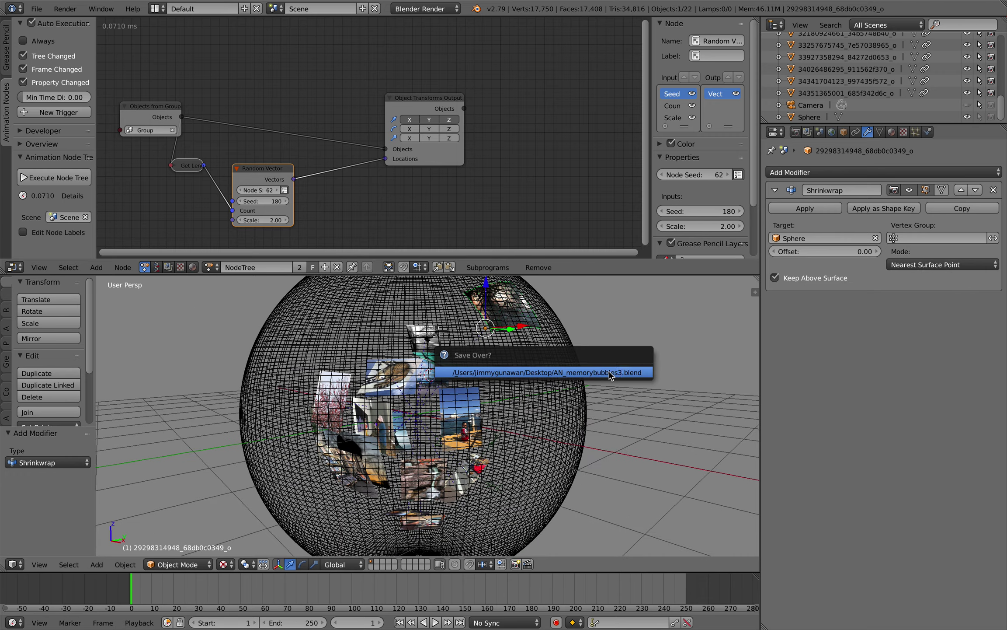
{"action": "left_click", "coordinate": [610, 372]}
Select all image planes and link the active plane's Shrinkwrap modifier to them
{"action": "key", "text": "a"}
{"action": "key", "text": "a"}
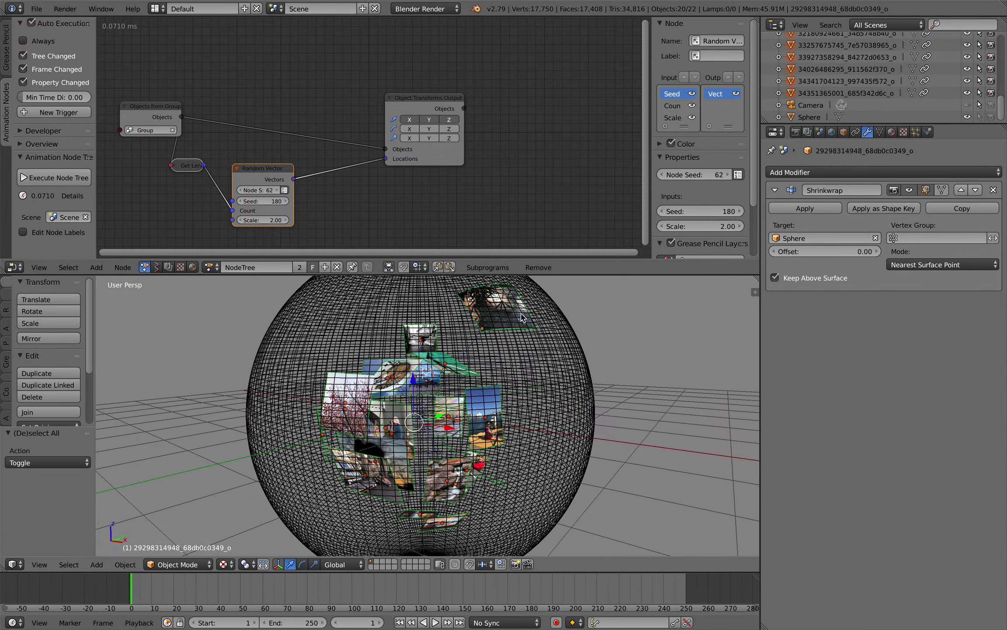
{"action": "key", "text": "ctrl+l"}
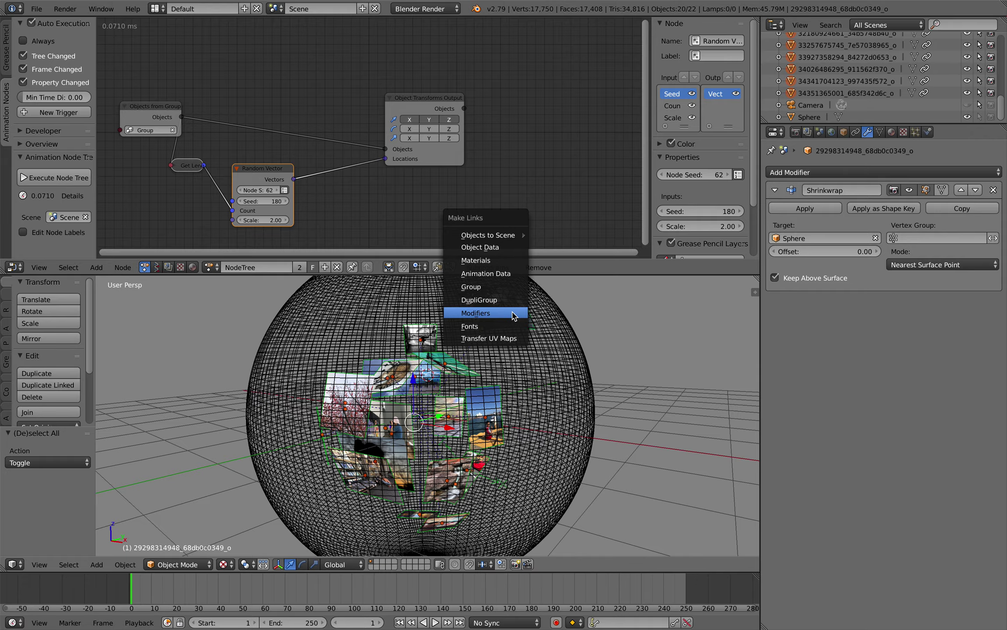
{"action": "left_click", "coordinate": [514, 315]}
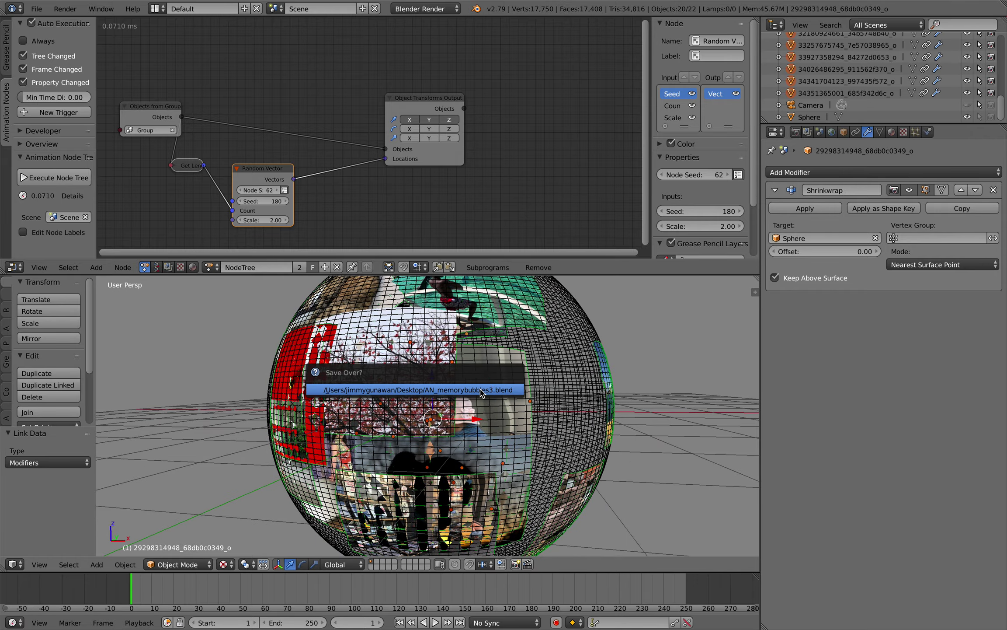
{"action": "scroll", "coordinate": [699, 418], "scroll_direction": "right", "scroll_amount": 10}
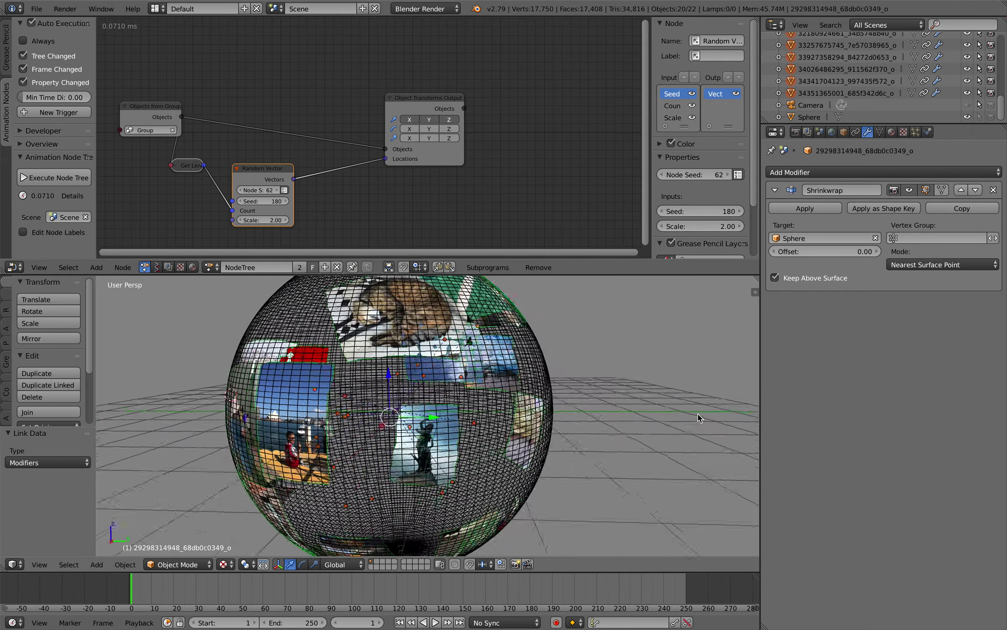
Save the scene as a new incremented version, AN_memorybubbles4.blend, on the Desktop
{"action": "left_click", "coordinate": [38, 9]}
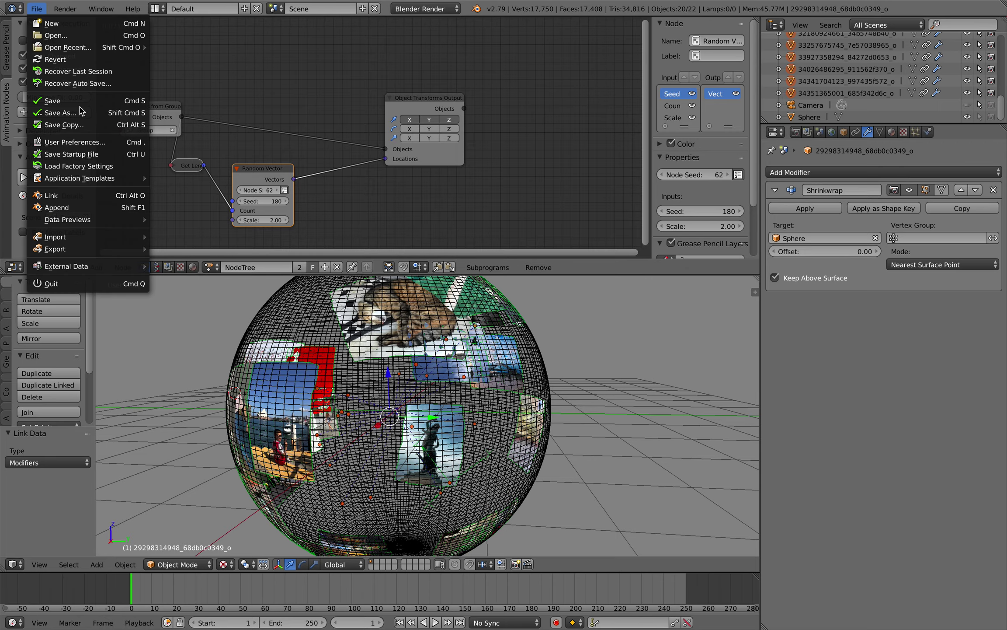
{"action": "left_click", "coordinate": [48, 110]}
{"action": "left_click", "coordinate": [925, 54]}
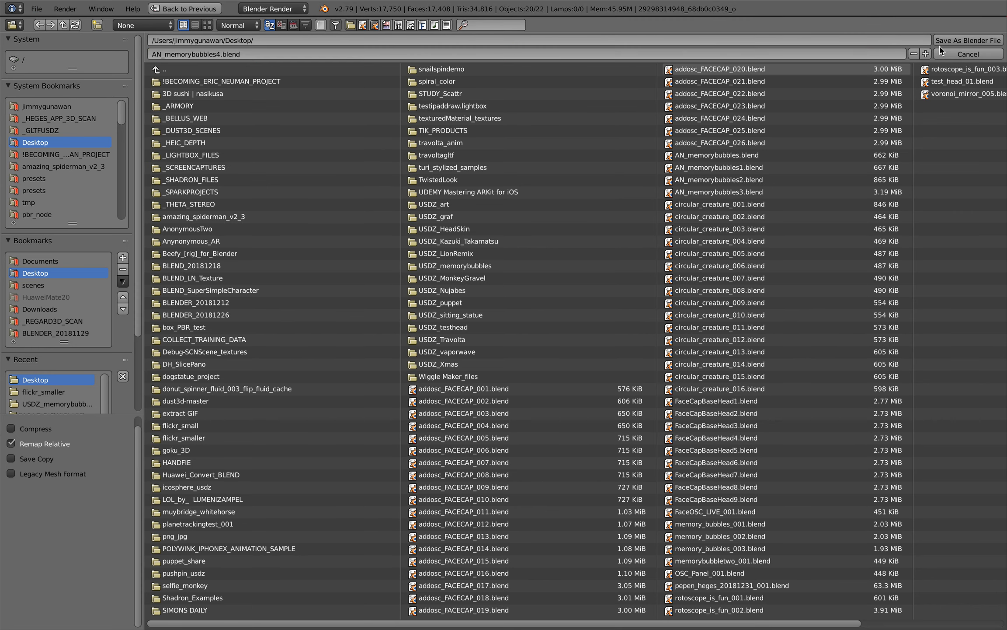
{"action": "left_click", "coordinate": [968, 40]}
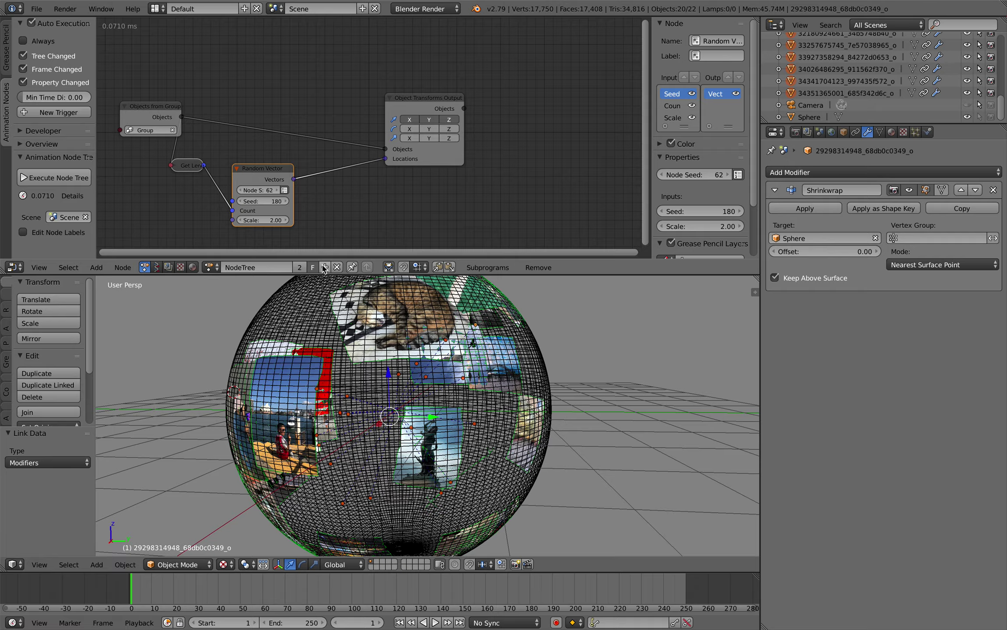
Set the Random Vector node's Seed to 376 and Scale to 1.46
{"action": "left_click_drag", "start_coordinate": [262, 202], "coordinate": [230, 220]}
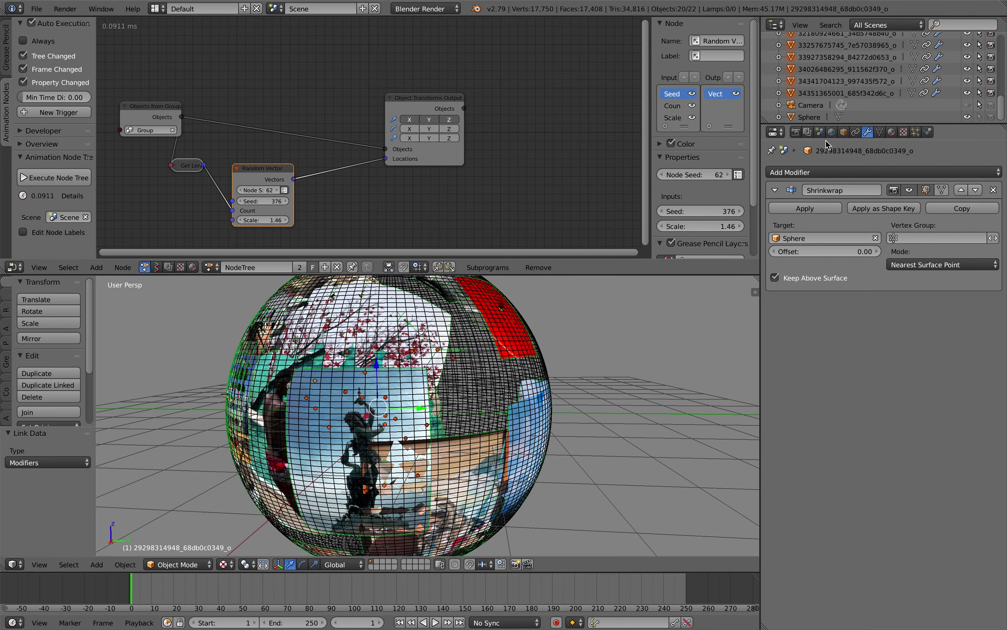
Select the sphere in the object list and add a Displace modifier to it
{"action": "left_click", "coordinate": [809, 118]}
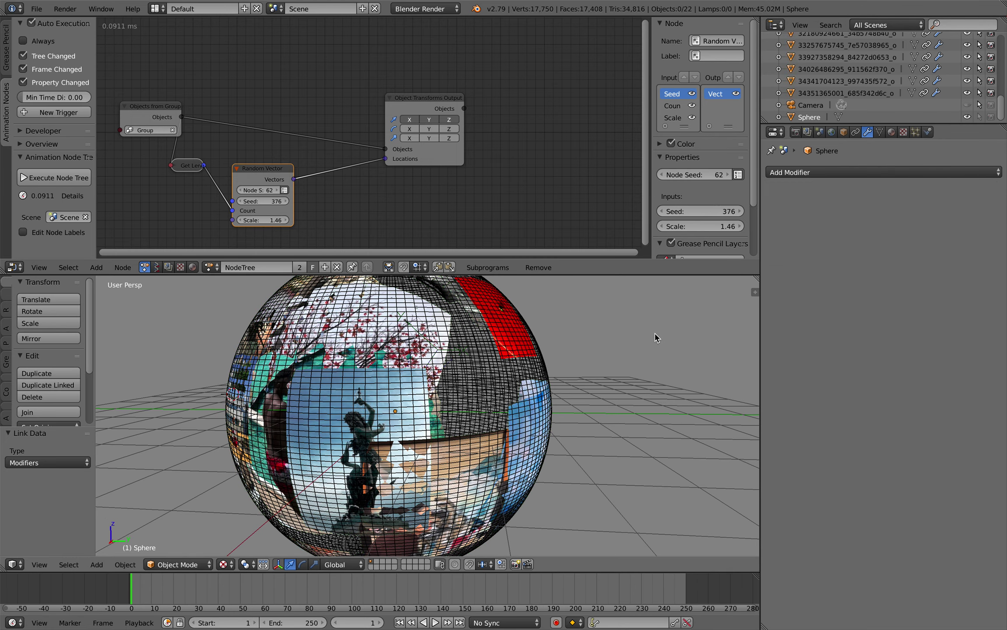
{"action": "left_click", "coordinate": [820, 174]}
{"action": "left_click", "coordinate": [850, 251]}
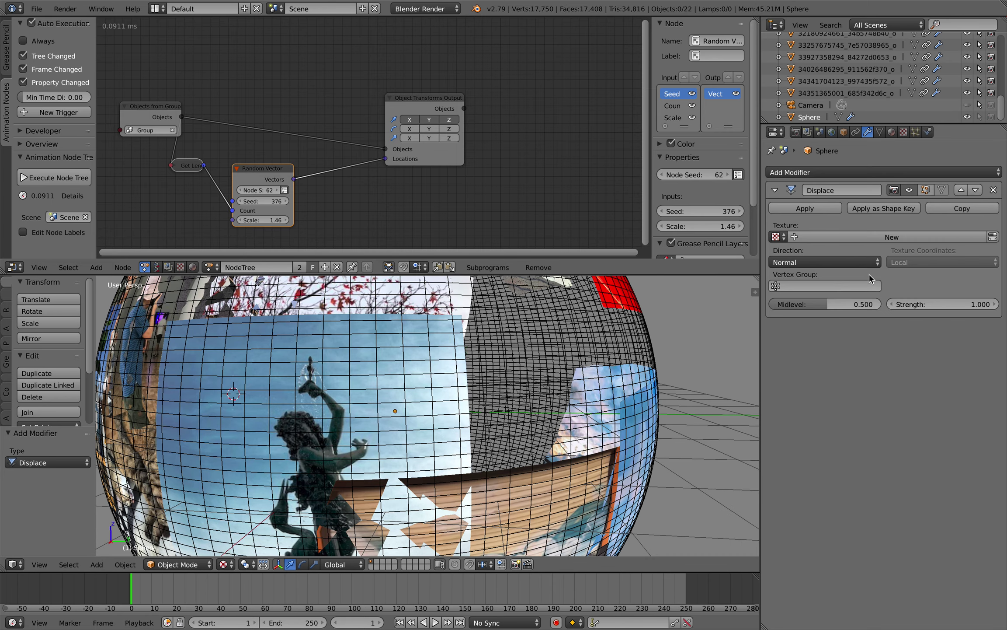
Create a new texture for the sphere's Displace modifier, try the Noise type, and switch it to Clouds
{"action": "left_click", "coordinate": [962, 238]}
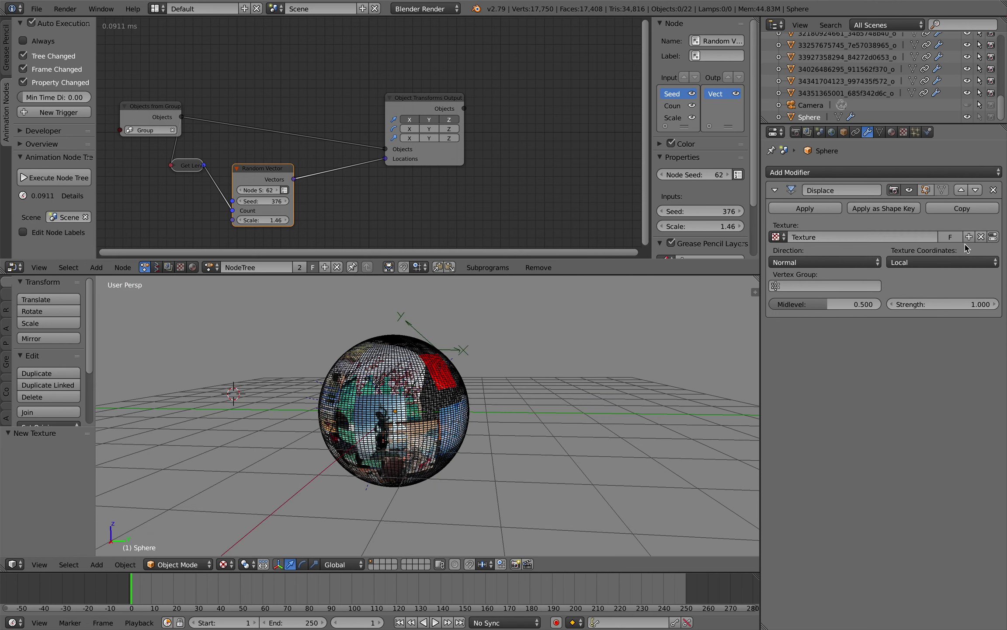
{"action": "left_click", "coordinate": [992, 238]}
{"action": "left_click", "coordinate": [868, 209]}
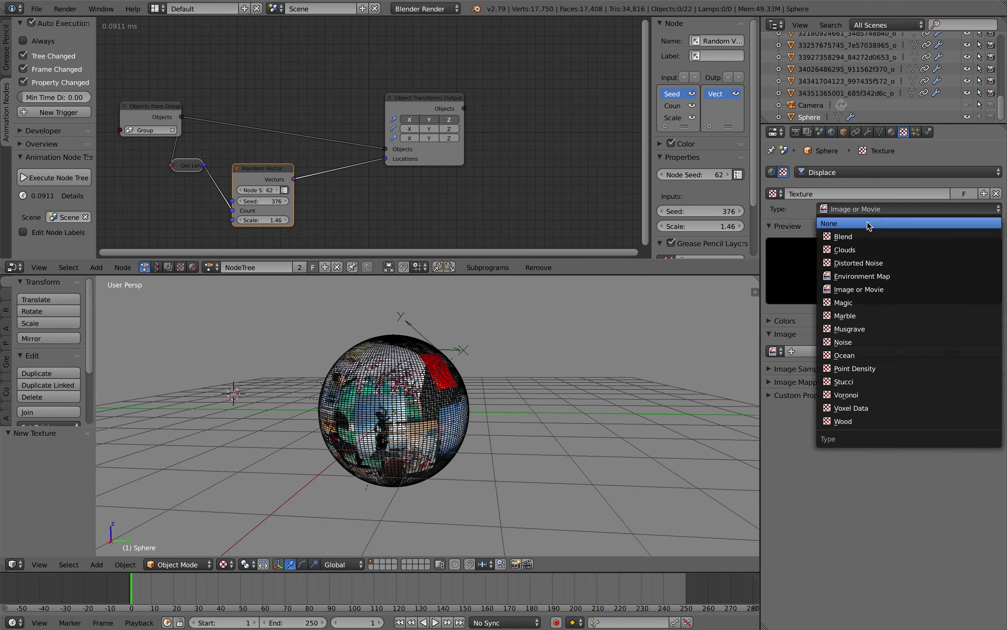
{"action": "left_click", "coordinate": [857, 336]}
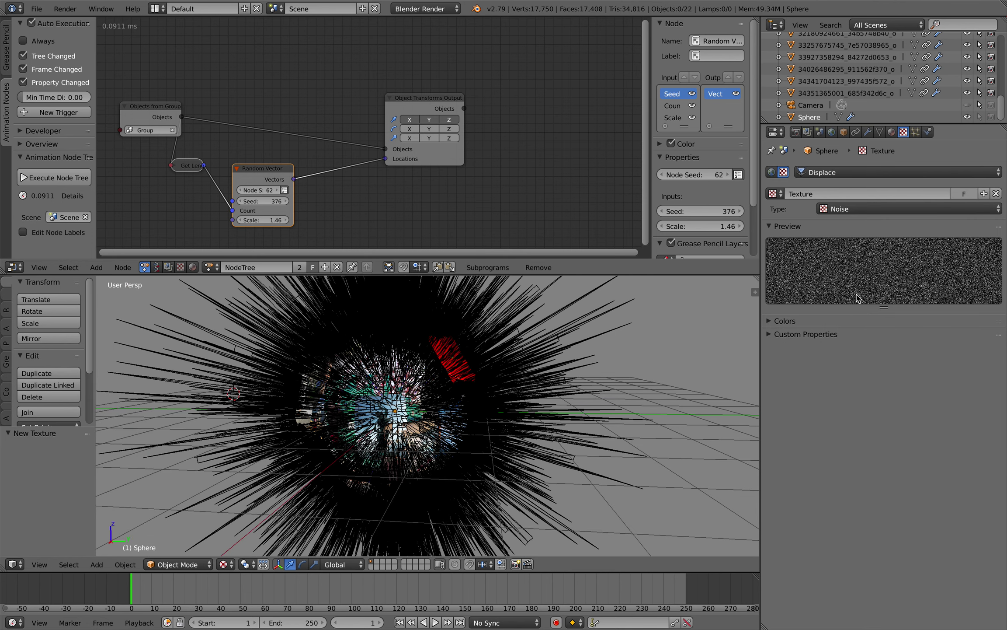
{"action": "left_click", "coordinate": [868, 210]}
{"action": "left_click", "coordinate": [868, 239]}
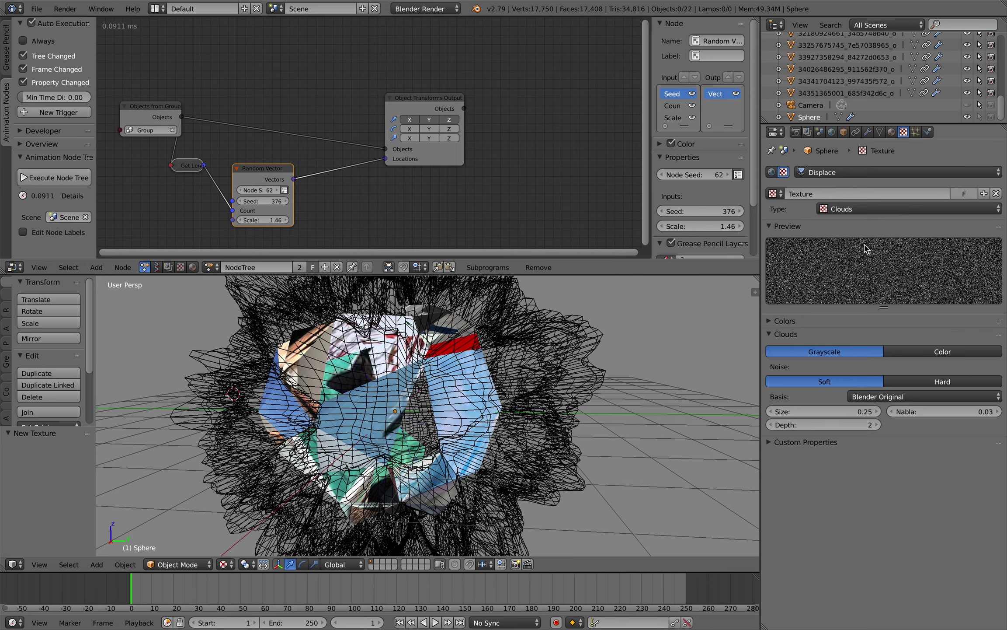
Set the Clouds texture's size to 2.00 and adjust the Displace modifier's strength
{"action": "left_click", "coordinate": [824, 411]}
{"action": "type", "text": "2"}
{"action": "key", "text": "Return"}
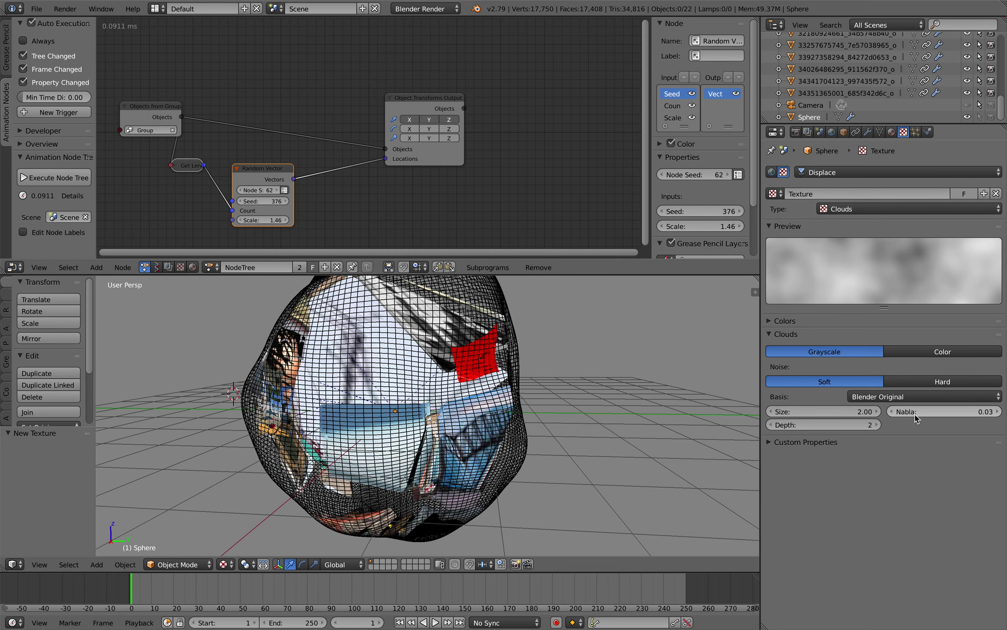
{"action": "left_click", "coordinate": [868, 131]}
{"action": "left_click_drag", "start_coordinate": [917, 303], "coordinate": [881, 304]}
{"action": "middle_click_drag", "start_coordinate": [568, 371], "coordinate": [621, 371]}
Remove the Displace modifier from the sphere
{"action": "left_click", "coordinate": [993, 191]}
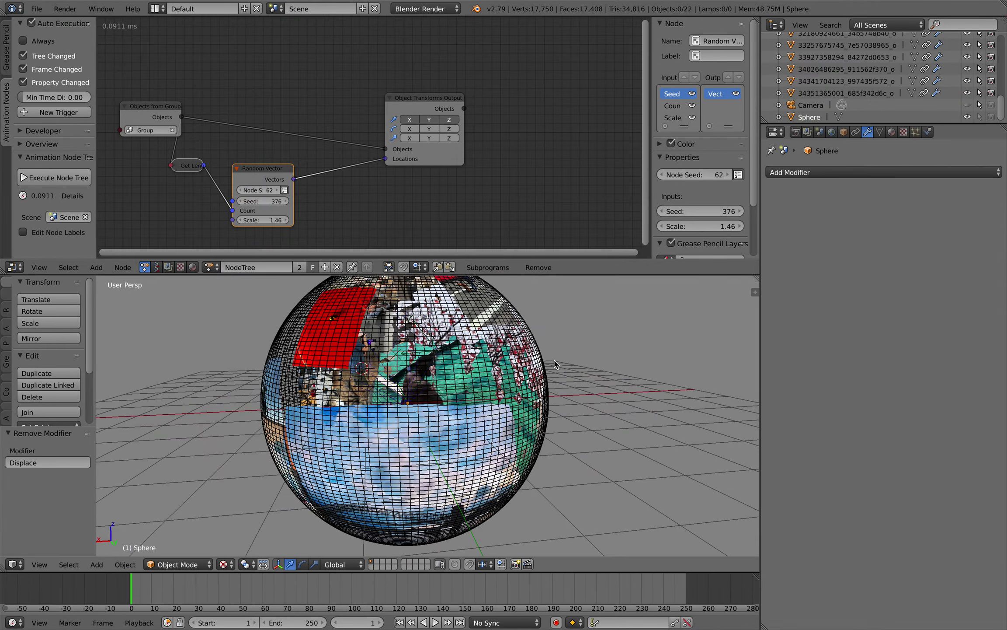
{"action": "middle_click_drag", "start_coordinate": [503, 363], "coordinate": [555, 364]}
{"action": "middle_click_drag", "start_coordinate": [623, 376], "coordinate": [620, 375]}
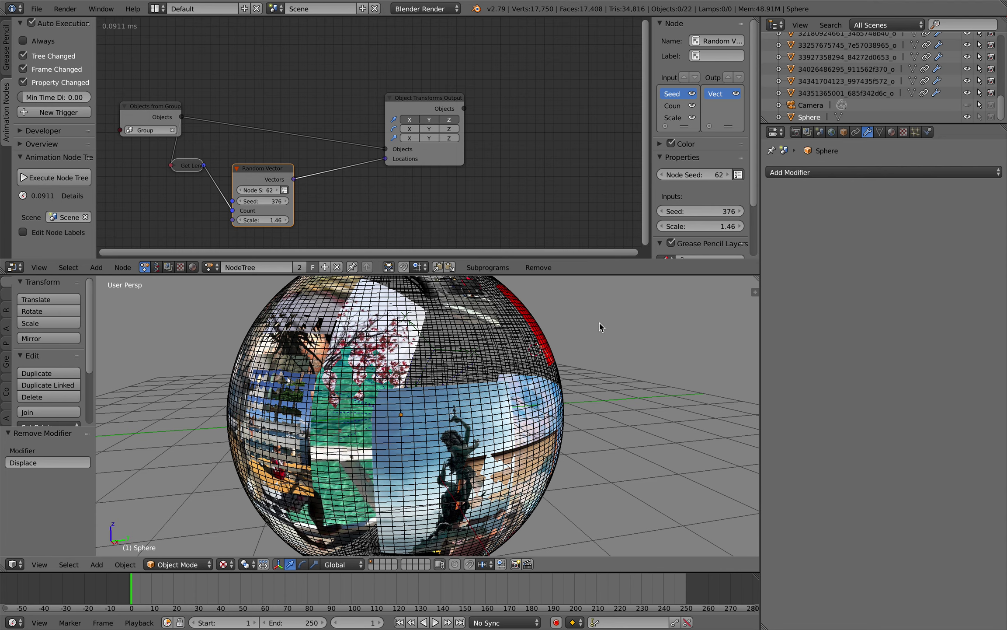
Select the sphere and scale it down uniformly by a factor of about 0.55
{"action": "left_click", "coordinate": [813, 107]}
{"action": "left_click", "coordinate": [813, 117]}
{"action": "right_click", "coordinate": [465, 348]}
{"action": "key", "text": "s"}
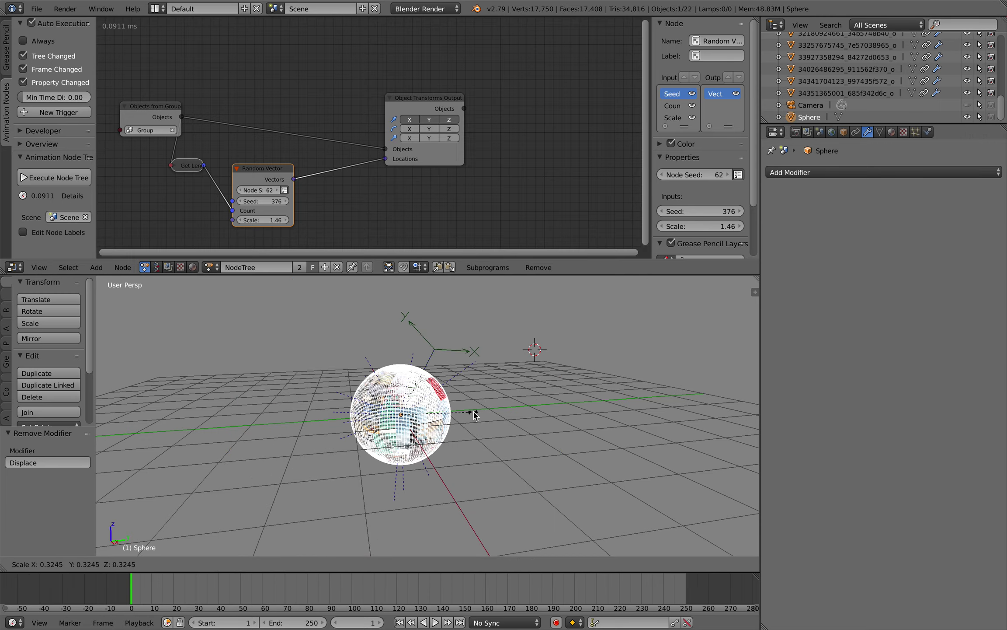
{"action": "left_click", "coordinate": [522, 406]}
{"action": "scroll", "coordinate": [499, 404], "scroll_direction": "up", "scroll_amount": 3}
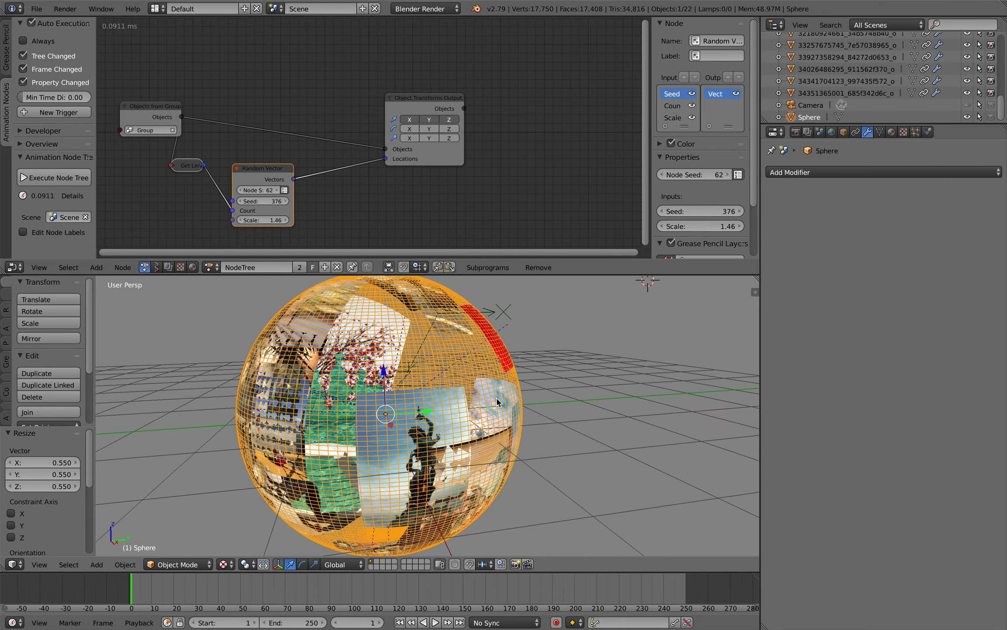
Set the Random Vector node's Seed to 500 and Scale to 0.68
{"action": "scroll", "coordinate": [499, 403], "scroll_direction": "right", "scroll_amount": 10}
{"action": "scroll", "coordinate": [498, 400], "scroll_direction": "up", "scroll_amount": 4}
{"action": "scroll", "coordinate": [498, 398], "scroll_direction": "right", "scroll_amount": 5}
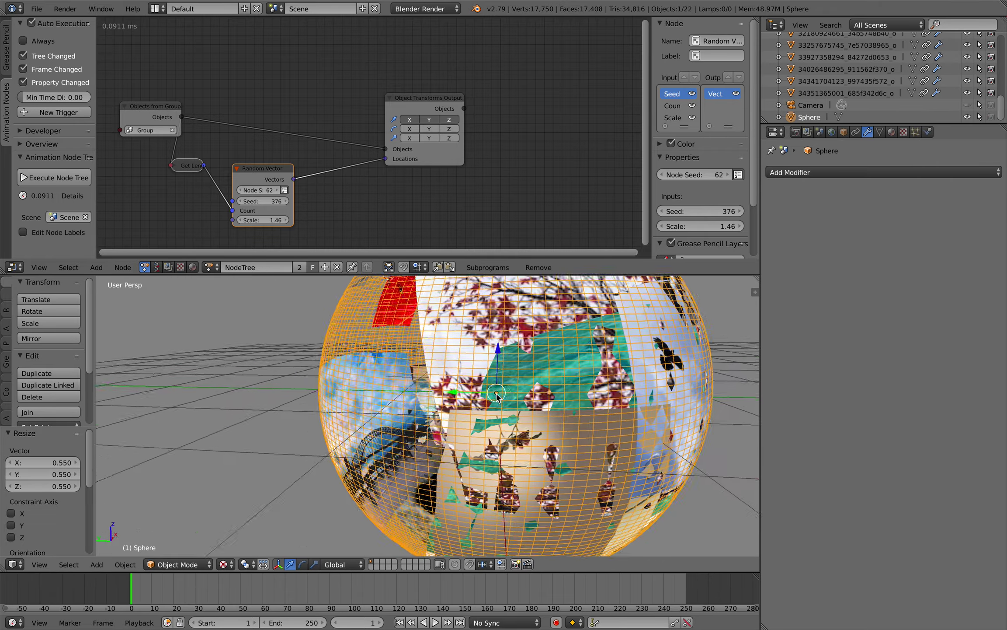
{"action": "scroll", "coordinate": [497, 393], "scroll_direction": "left", "scroll_amount": 5}
{"action": "scroll", "coordinate": [497, 394], "scroll_direction": "left", "scroll_amount": 5}
{"action": "left_click_drag", "start_coordinate": [261, 203], "coordinate": [293, 203]}
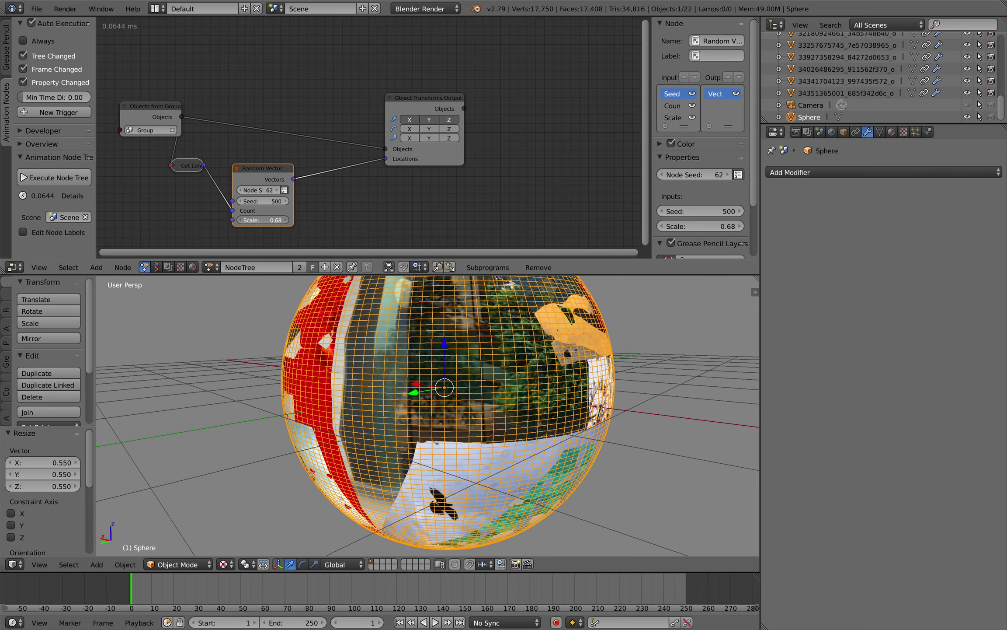
Scale the sphere down by a factor of about 0.763 and set the Random Vector node's Scale to 1.94
{"action": "right_click", "coordinate": [612, 368]}
{"action": "right_click", "coordinate": [612, 368]}
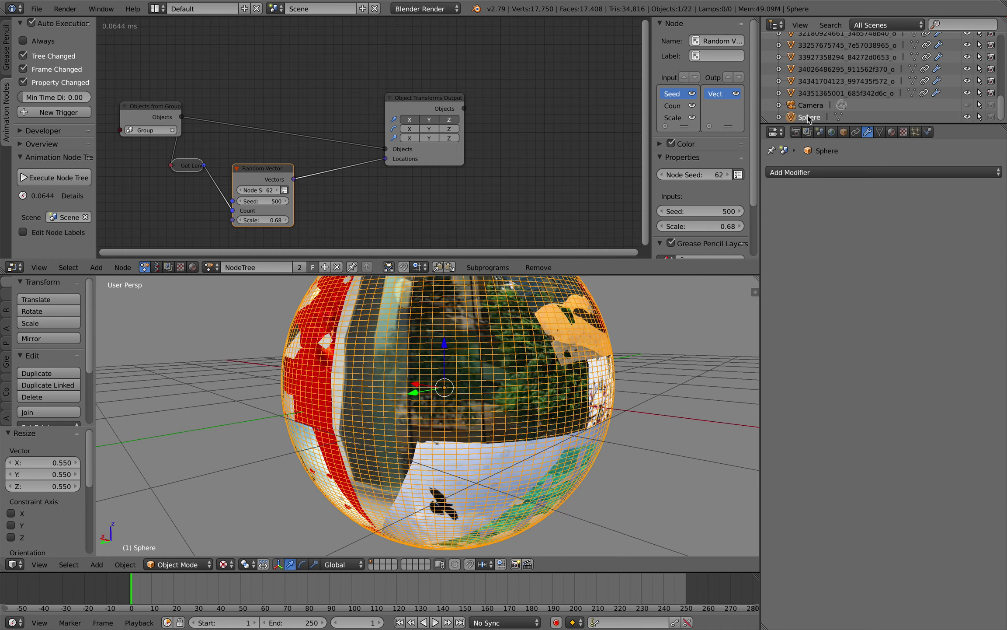
{"action": "key", "text": "s"}
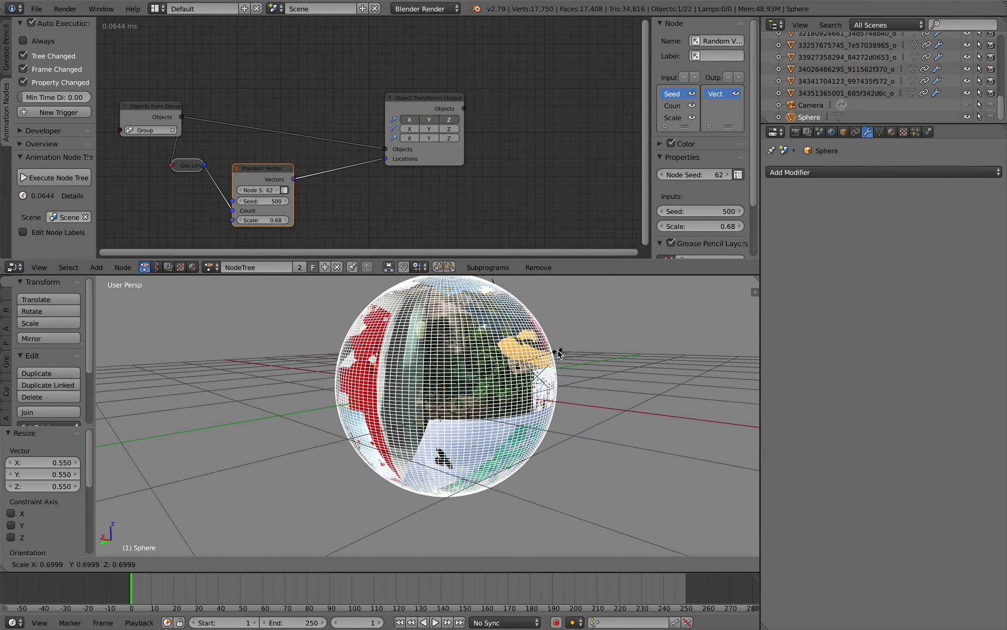
{"action": "left_click", "coordinate": [566, 354]}
{"action": "middle_click_drag", "start_coordinate": [579, 366], "coordinate": [580, 366]}
{"action": "left_click", "coordinate": [580, 363]}
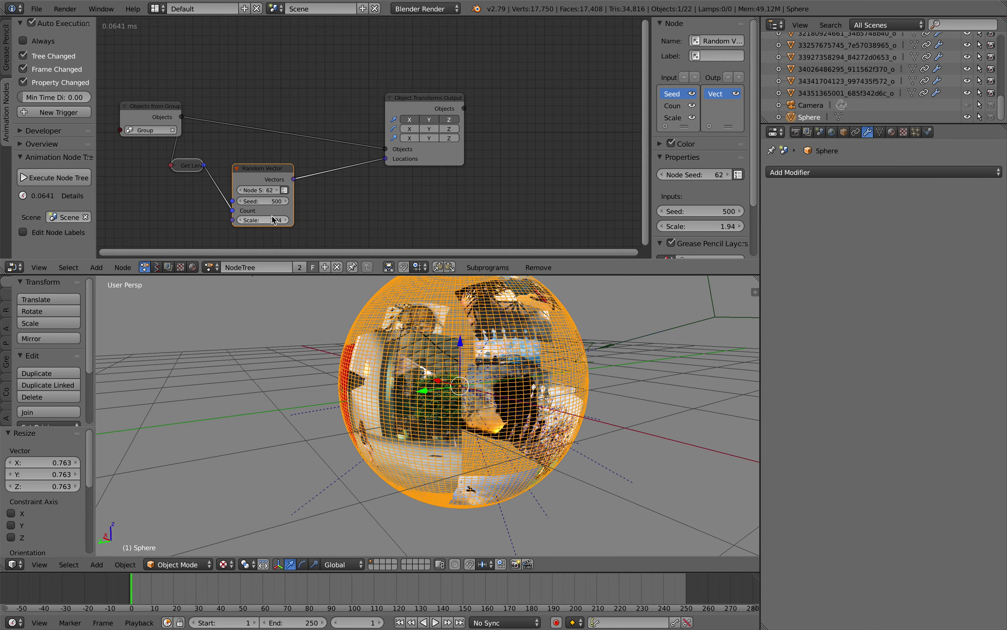
Save the scene over the existing AN_memorybubbles4.blend file
{"action": "middle_click_drag", "start_coordinate": [497, 440], "coordinate": [535, 441]}
{"action": "key", "text": "ctrl+s"}
{"action": "left_click", "coordinate": [535, 441]}
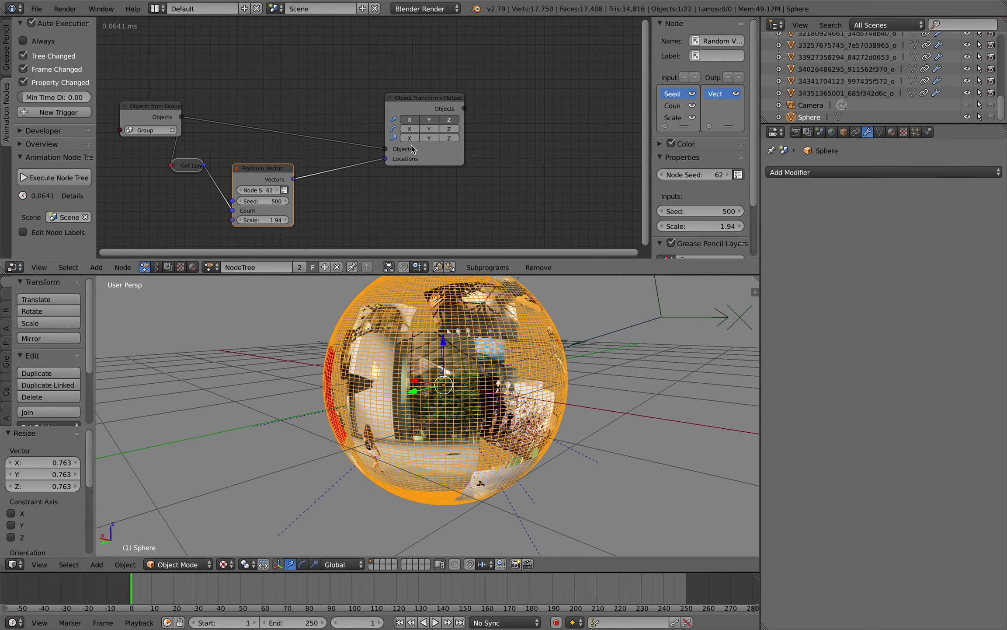
Enable scaling on the Object Transforms Output node at 1.90 on all axes and set the Random Vector node's Scale to 2.42
{"action": "left_click", "coordinate": [429, 138]}
{"action": "left_click_drag", "start_coordinate": [436, 177], "coordinate": [339, 186]}
{"action": "left_click_drag", "start_coordinate": [276, 222], "coordinate": [306, 223]}
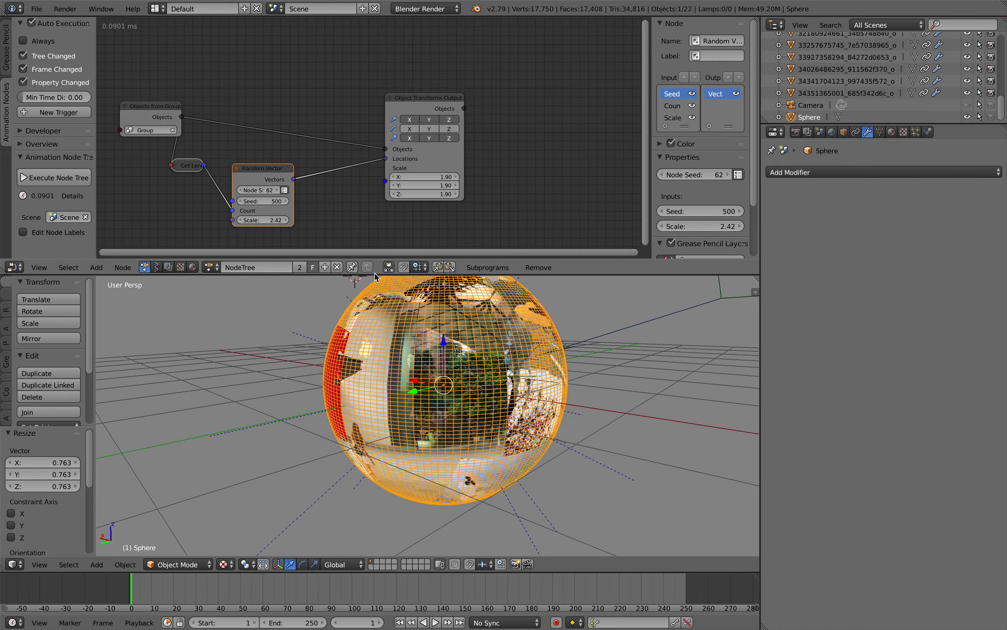
Enlarge the 3D view by shrinking the node editor, and save over AN_memorybubbles4.blend again
{"action": "left_click_drag", "start_coordinate": [375, 274], "coordinate": [374, 187]}
{"action": "scroll", "coordinate": [423, 289], "scroll_direction": "up", "scroll_amount": 3}
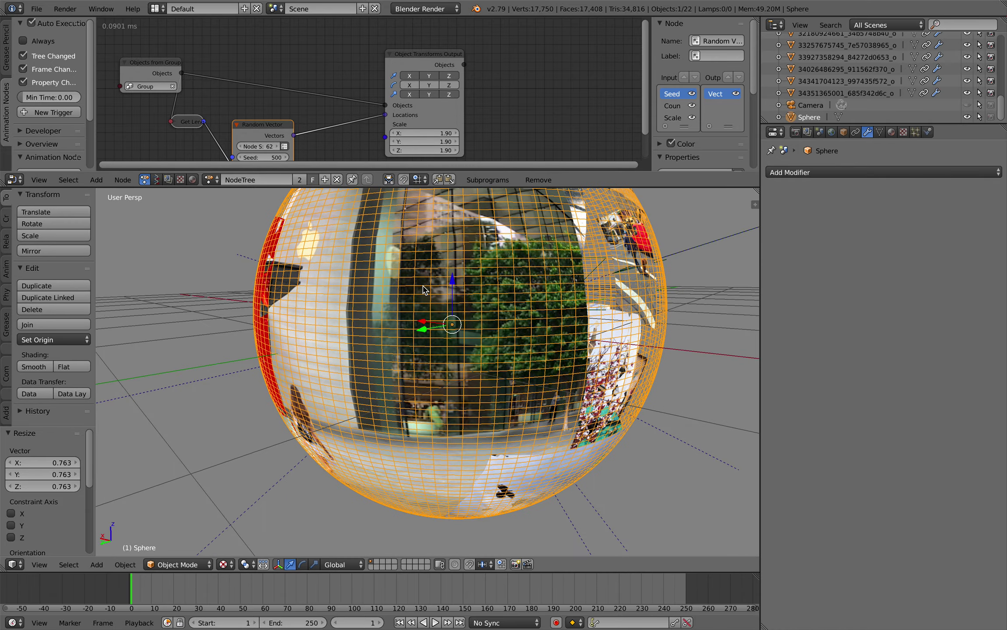
{"action": "scroll", "coordinate": [422, 289], "scroll_direction": "up", "scroll_amount": 3}
{"action": "scroll", "coordinate": [423, 288], "scroll_direction": "up", "scroll_amount": 3}
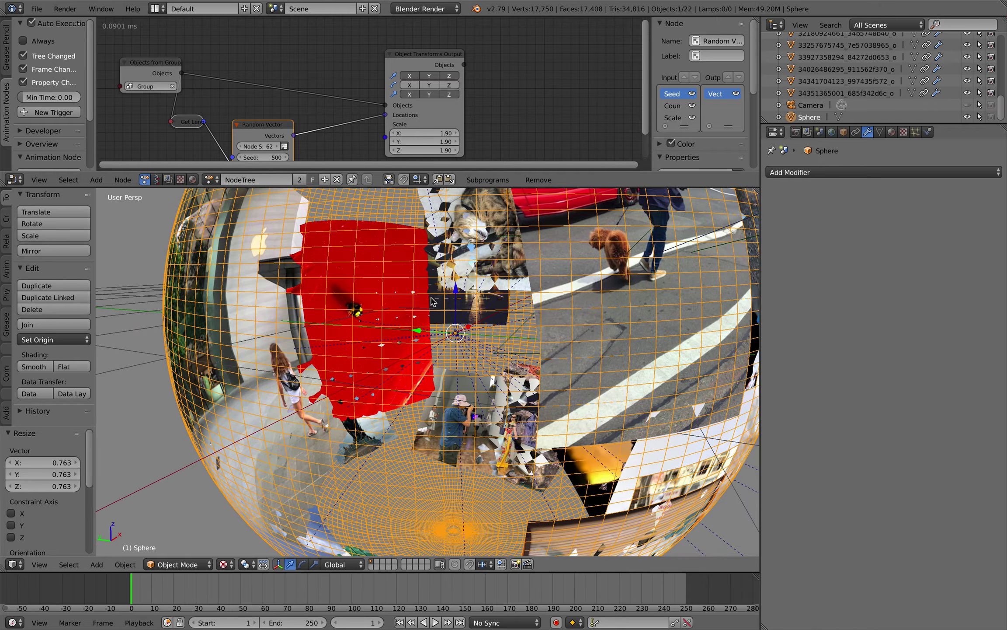
{"action": "middle_click_drag", "start_coordinate": [460, 341], "coordinate": [443, 342]}
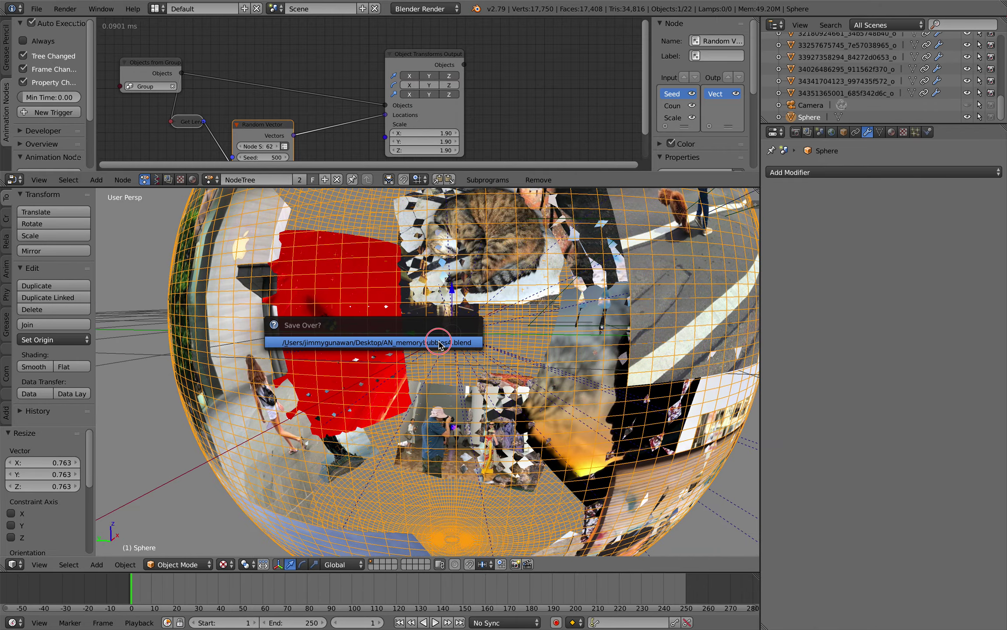
Select the red image plane and set its Shrinkwrap offset to about -0.06
{"action": "right_click", "coordinate": [385, 364]}
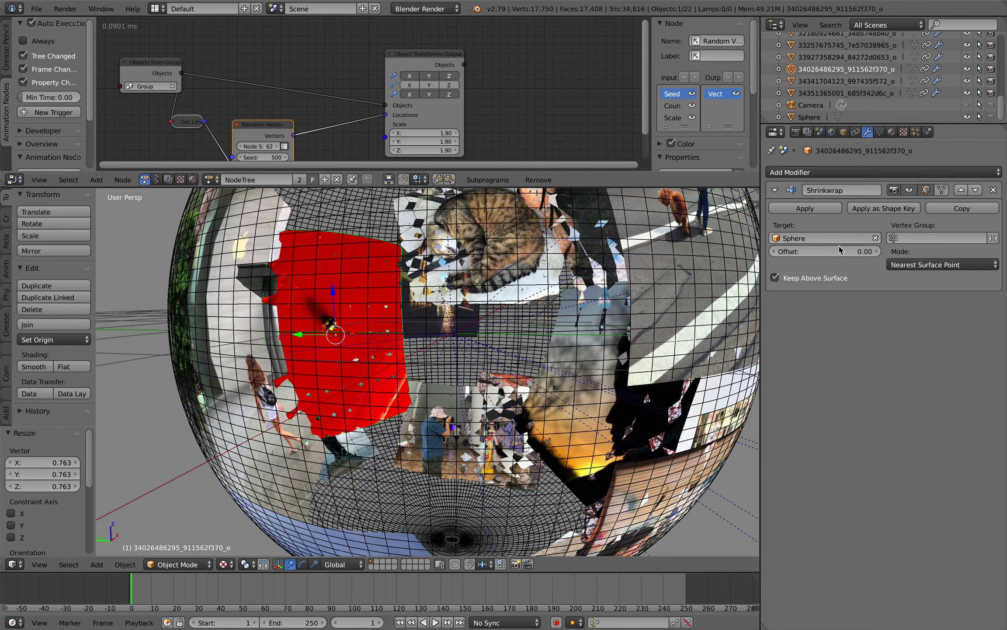
{"action": "left_click_drag", "start_coordinate": [842, 252], "coordinate": [830, 252]}
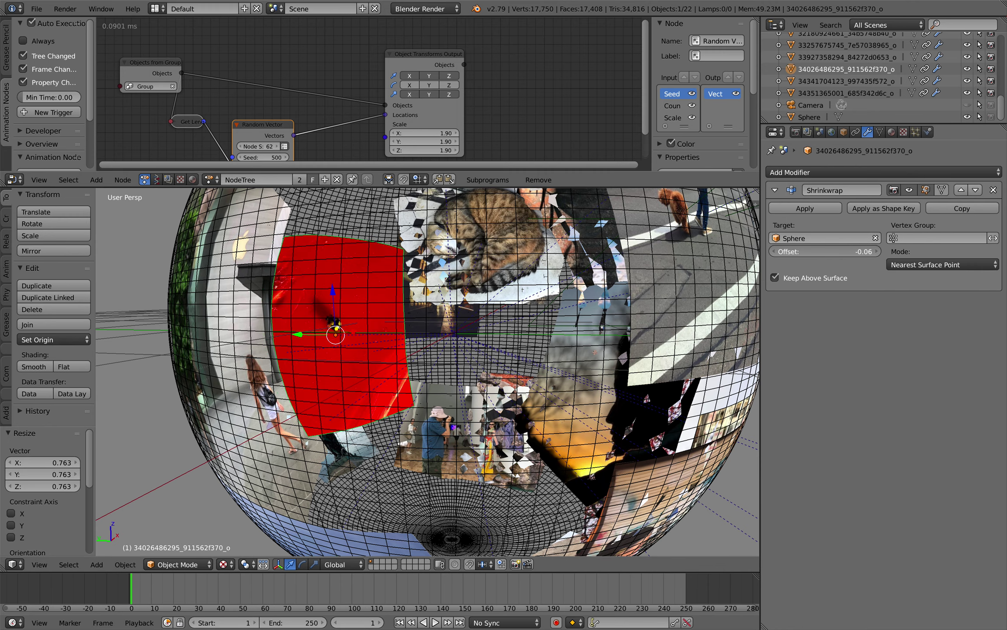
Select the sphere and toggle its viewport visibility off and back on
{"action": "right_click", "coordinate": [470, 272]}
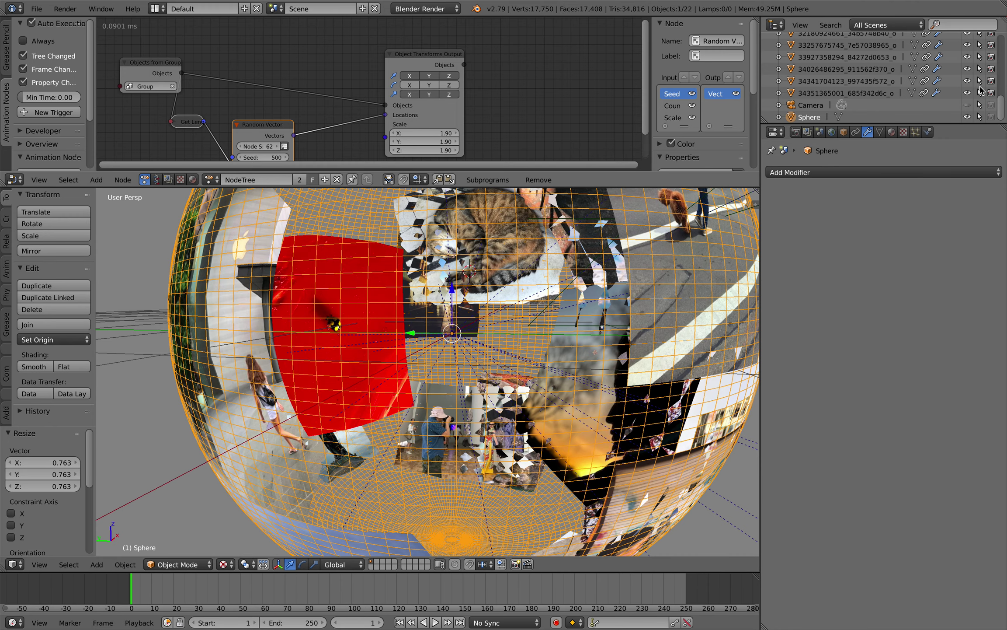
{"action": "left_click", "coordinate": [967, 117]}
{"action": "left_click", "coordinate": [967, 116]}
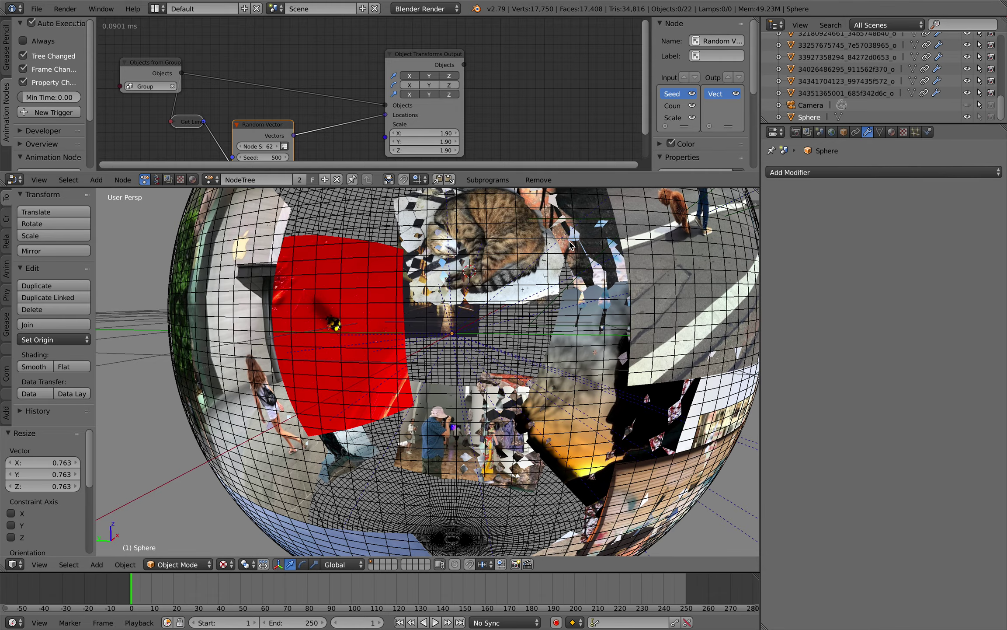
Select the image plane with the black silhouette and set its Shrinkwrap offset to about -0.02
{"action": "right_click", "coordinate": [524, 253]}
{"action": "scroll", "coordinate": [665, 347], "scroll_direction": "left", "scroll_amount": 10}
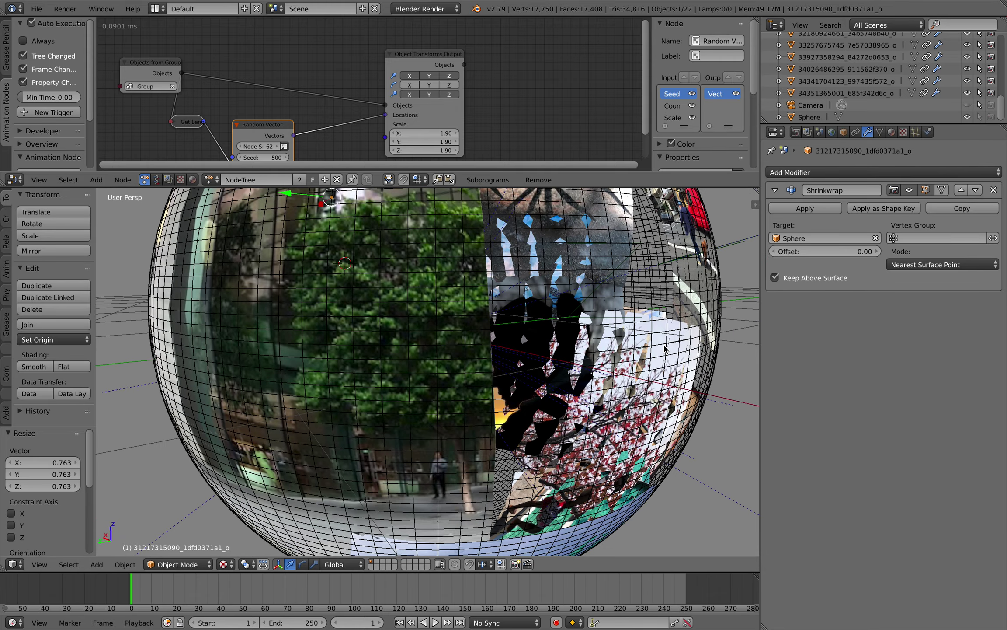
{"action": "right_click", "coordinate": [569, 286]}
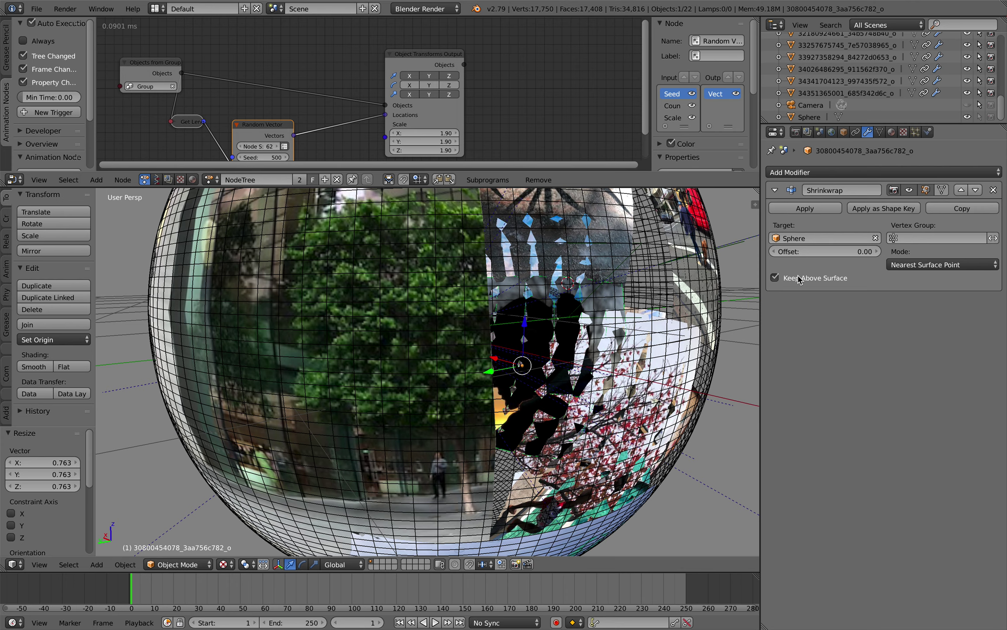
{"action": "left_click_drag", "start_coordinate": [824, 252], "coordinate": [813, 251]}
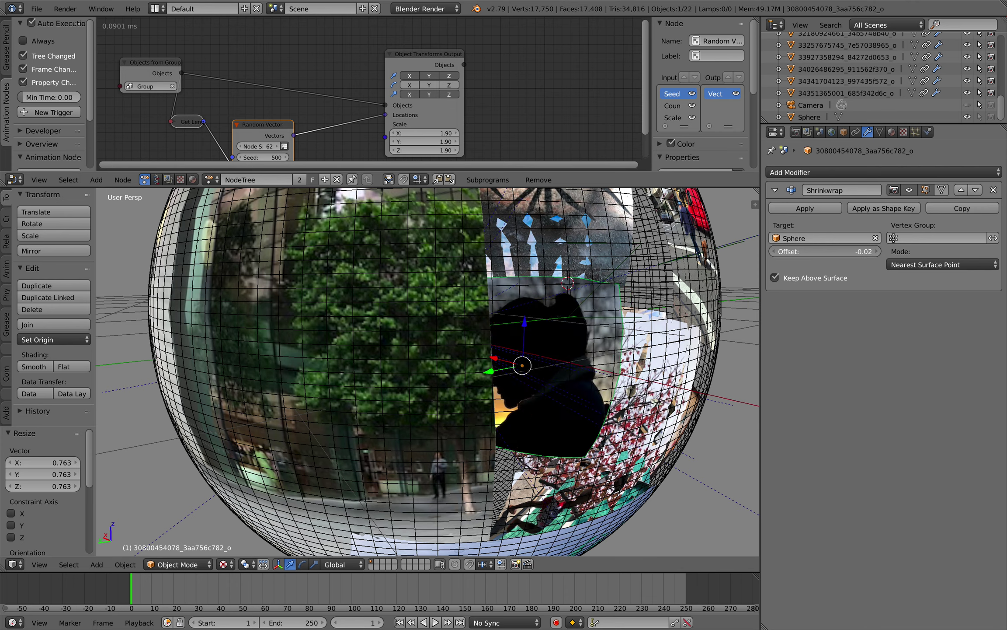
{"action": "right_click", "coordinate": [588, 263]}
{"action": "left_click_drag", "start_coordinate": [824, 251], "coordinate": [842, 252]}
{"action": "middle_click_drag", "start_coordinate": [527, 352], "coordinate": [601, 356]}
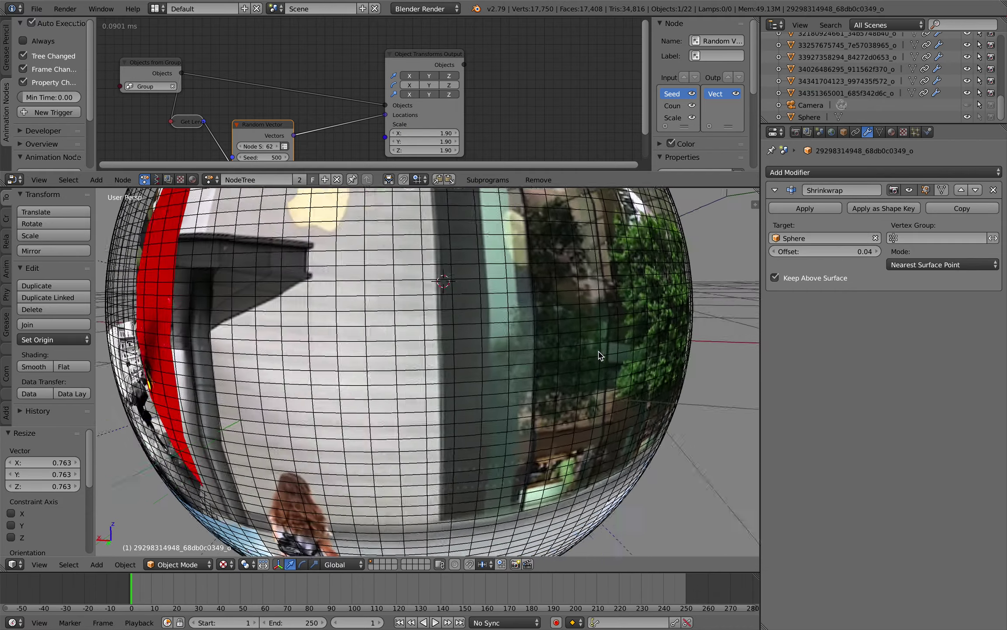
Select the image plane overlapping the cat photo and set its Shrinkwrap offset to 0.02
{"action": "scroll", "coordinate": [599, 351], "scroll_direction": "left", "scroll_amount": 20}
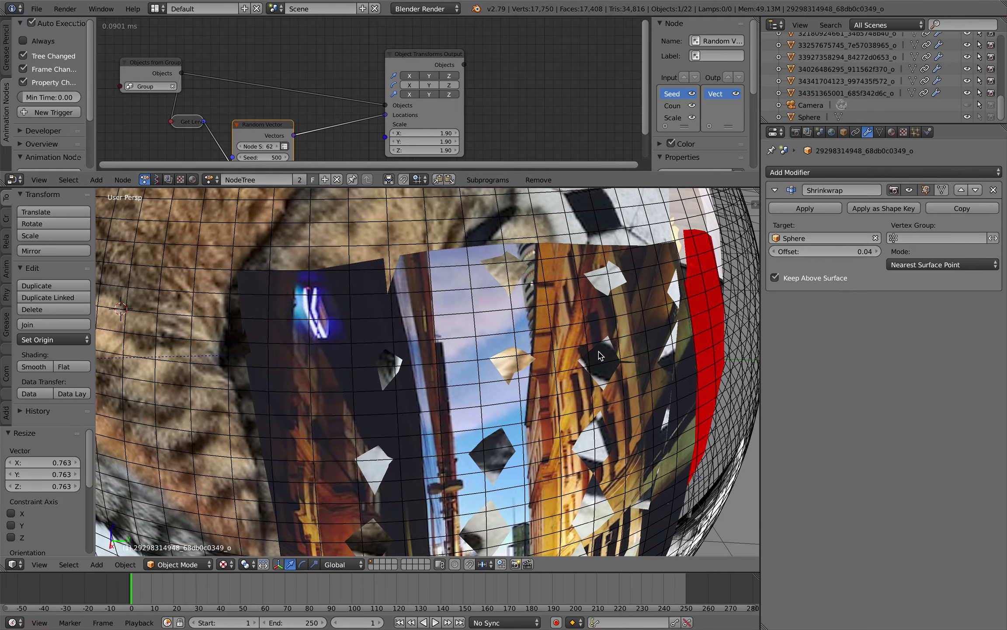
{"action": "right_click", "coordinate": [542, 349]}
{"action": "scroll", "coordinate": [548, 352], "scroll_direction": "down", "scroll_amount": 4}
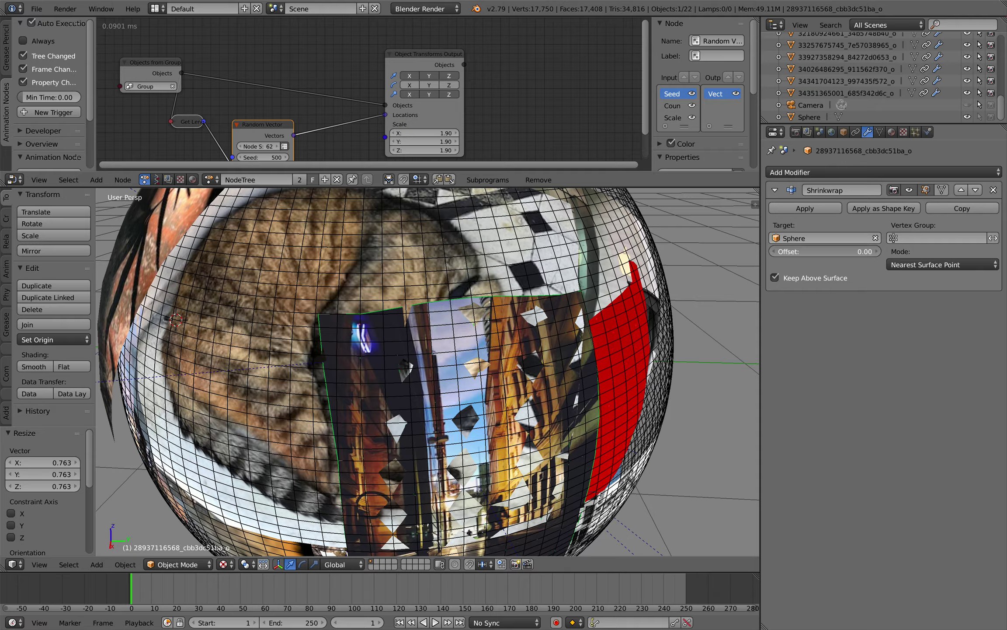
{"action": "left_click_drag", "start_coordinate": [824, 251], "coordinate": [831, 251]}
{"action": "scroll", "coordinate": [418, 397], "scroll_direction": "left", "scroll_amount": 15}
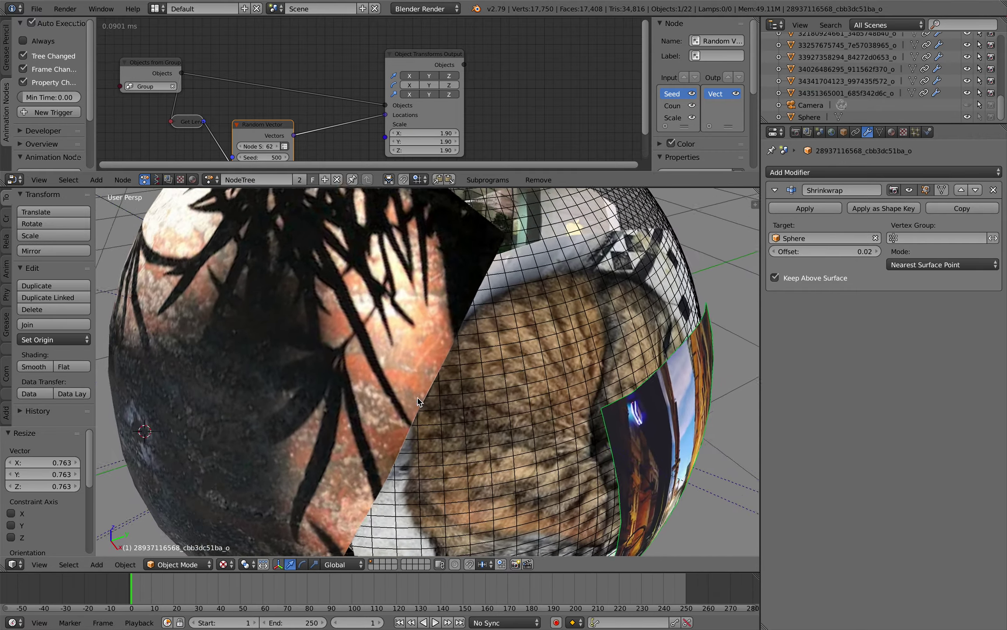
Select the street-crossing image plane with the dog and raise its Shrinkwrap offset above the sphere's surface
{"action": "scroll", "coordinate": [418, 401], "scroll_direction": "left", "scroll_amount": 12}
{"action": "scroll", "coordinate": [418, 401], "scroll_direction": "down", "scroll_amount": 5}
{"action": "scroll", "coordinate": [418, 402], "scroll_direction": "left", "scroll_amount": 15}
{"action": "scroll", "coordinate": [285, 424], "scroll_direction": "left", "scroll_amount": 3}
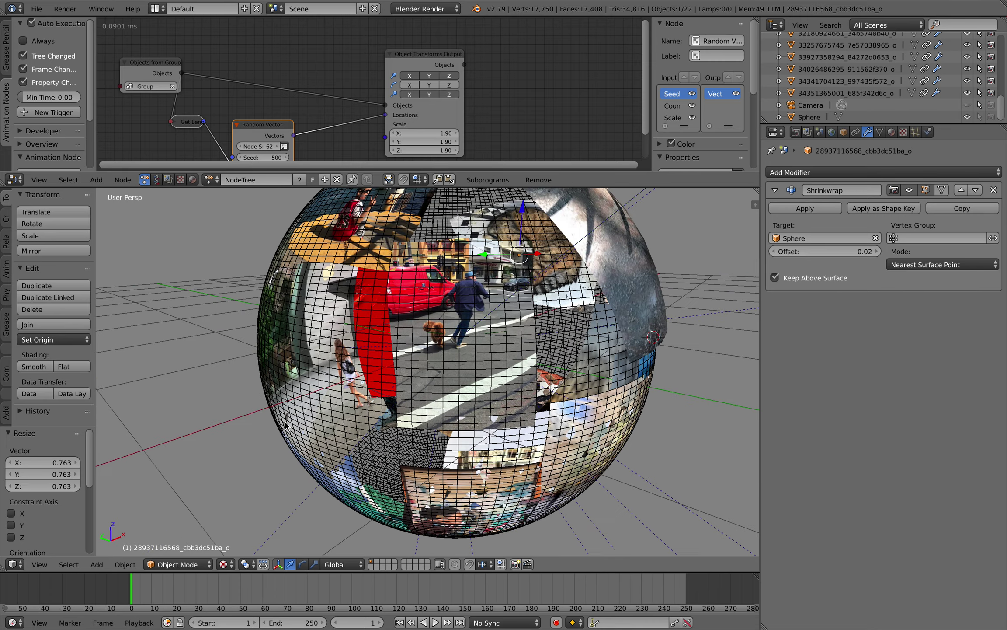
{"action": "right_click", "coordinate": [465, 381]}
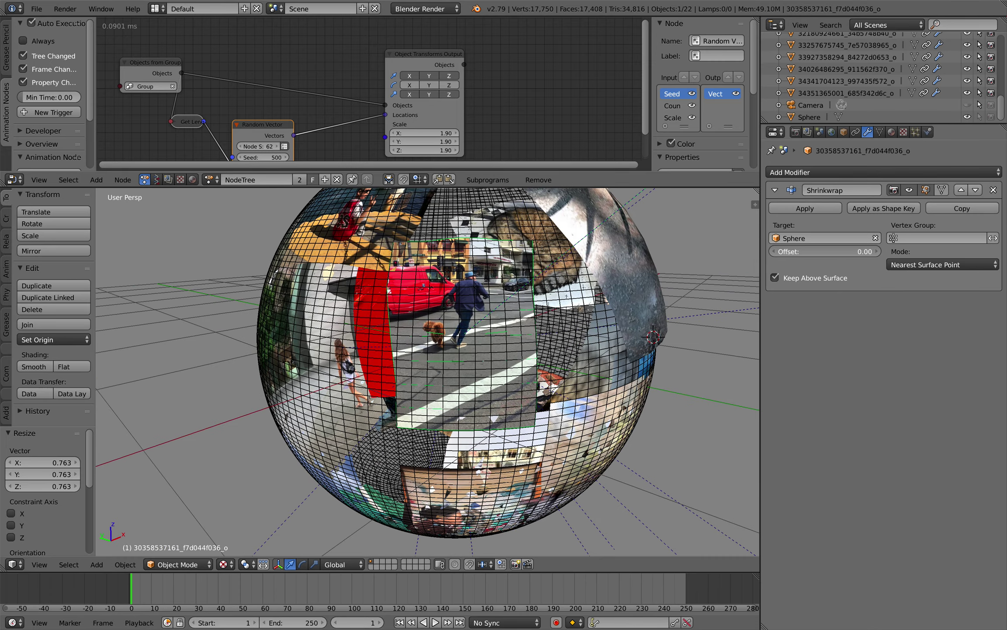
Select the blurred image plane beside the street photo and increase its Shrinkwrap offset
{"action": "right_click", "coordinate": [564, 439]}
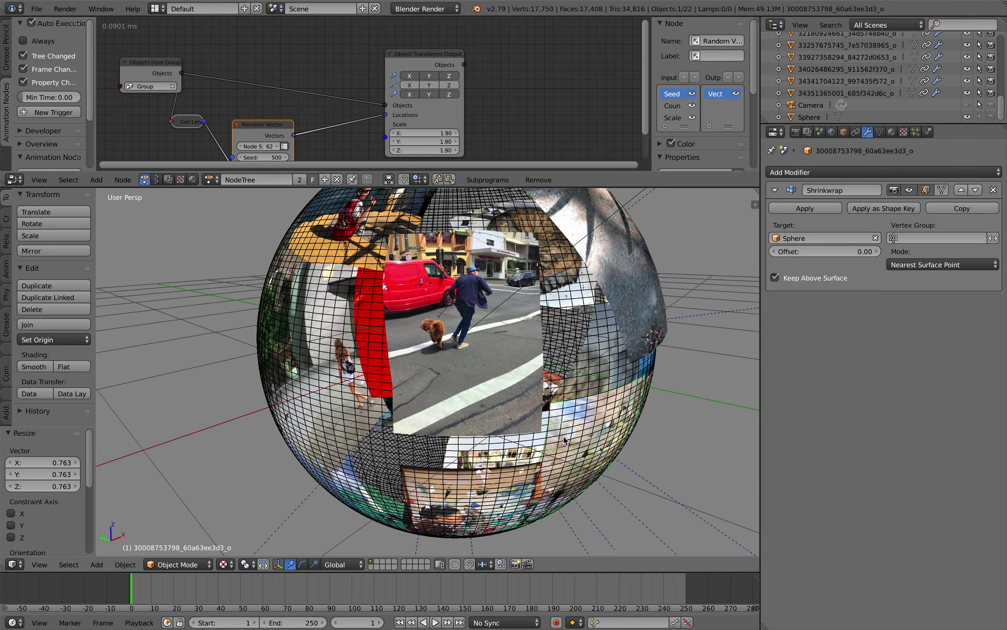
{"action": "scroll", "coordinate": [564, 439], "scroll_direction": "down", "scroll_amount": 3}
{"action": "left_click_drag", "start_coordinate": [824, 251], "coordinate": [836, 252]}
Select the image plane of the man in front of the mural and increase its Shrinkwrap offset
{"action": "right_click", "coordinate": [489, 466]}
{"action": "middle_click_drag", "start_coordinate": [489, 466], "coordinate": [495, 470]}
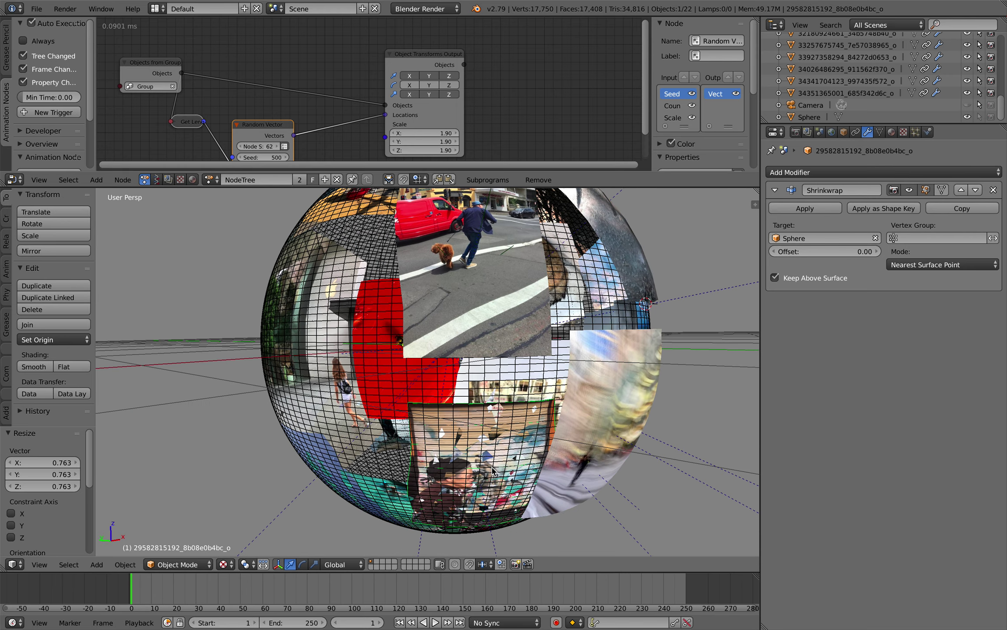
{"action": "left_click_drag", "start_coordinate": [824, 252], "coordinate": [832, 251]}
{"action": "middle_click_drag", "start_coordinate": [498, 387], "coordinate": [501, 391]}
{"action": "middle_click_drag", "start_coordinate": [536, 333], "coordinate": [534, 336]}
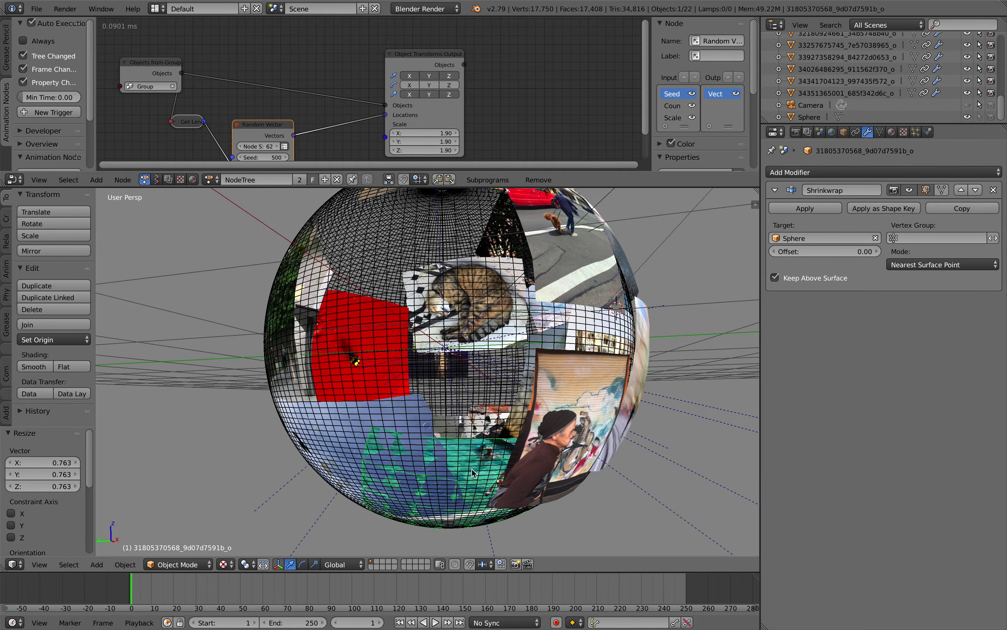
Adjust the current image plane's Shrinkwrap offset, and select the gallery-visitors image plane and set its offset to -0.06
{"action": "left_click_drag", "start_coordinate": [824, 251], "coordinate": [834, 251]}
{"action": "middle_click_drag", "start_coordinate": [595, 387], "coordinate": [480, 441]}
{"action": "right_click", "coordinate": [479, 452]}
{"action": "left_click_drag", "start_coordinate": [831, 252], "coordinate": [813, 251]}
{"action": "middle_click_drag", "start_coordinate": [551, 420], "coordinate": [524, 403]}
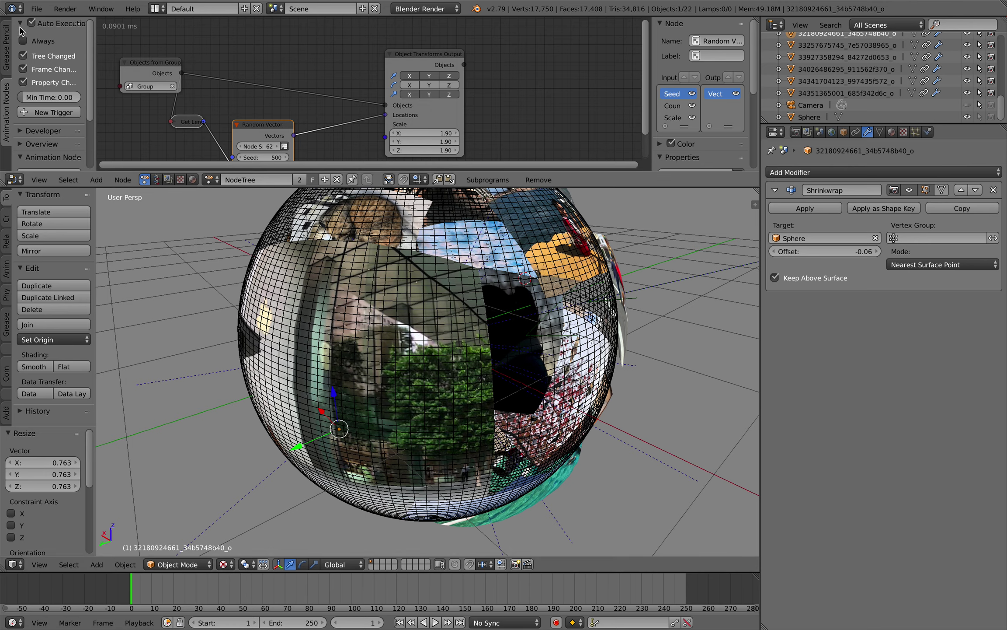
Save the scene under the next version name, AN_memorybubbles5.blend, on the Desktop
{"action": "left_click", "coordinate": [37, 9]}
{"action": "left_click", "coordinate": [41, 10]}
{"action": "left_click", "coordinate": [39, 10]}
{"action": "left_click", "coordinate": [43, 113]}
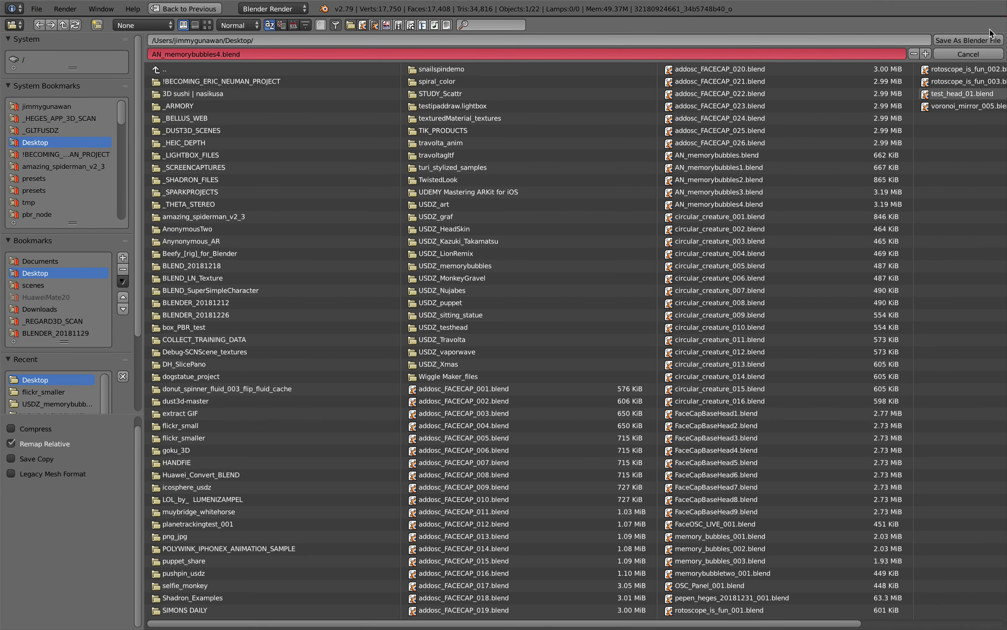
{"action": "left_click", "coordinate": [997, 41]}
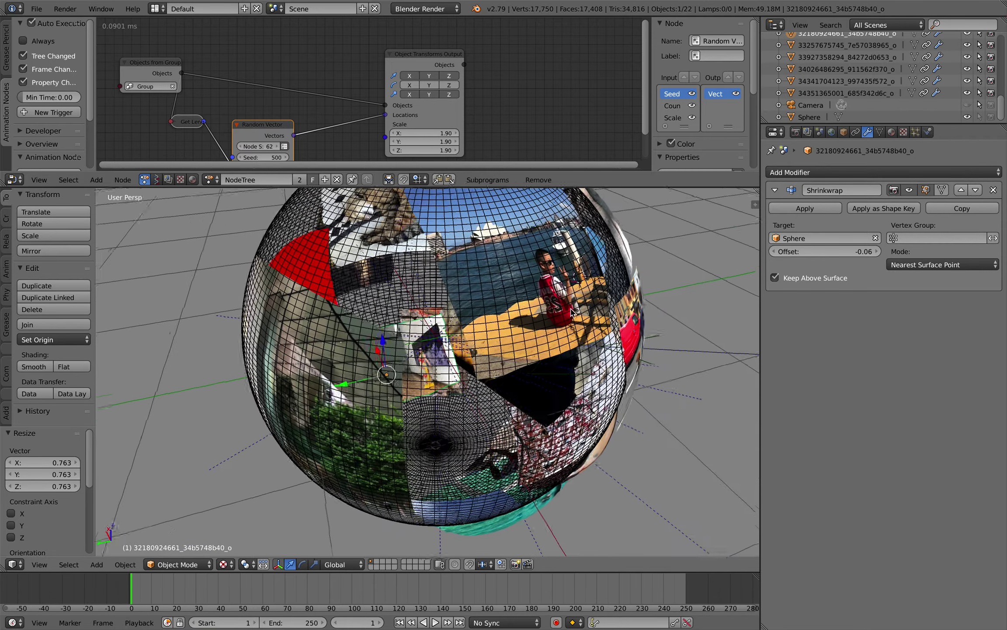
Save the scene again over AN_memorybubbles5.blend
{"action": "left_click", "coordinate": [570, 310]}
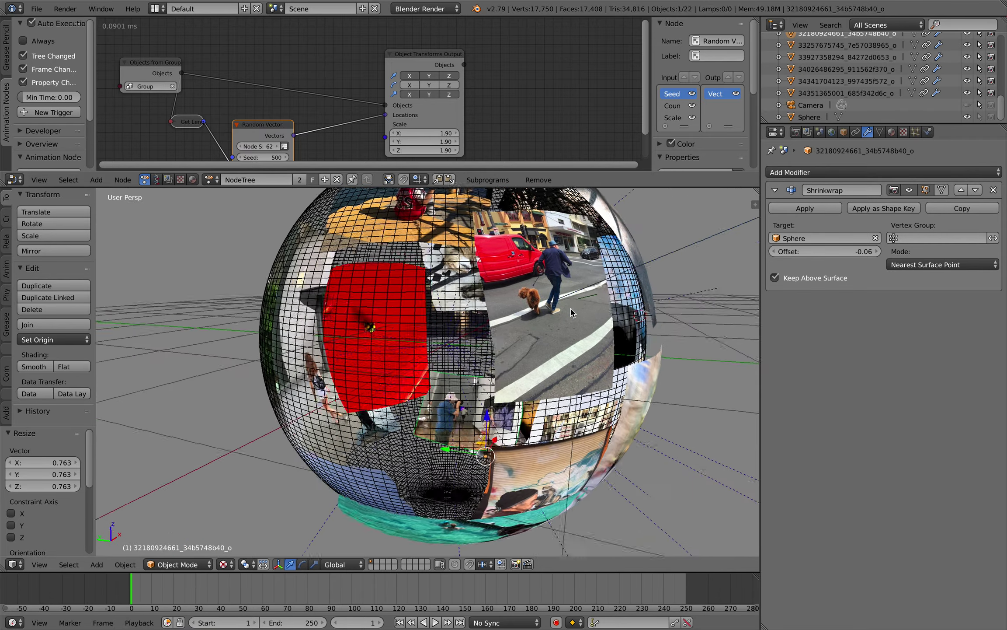
{"action": "key", "text": "ctrl+s"}
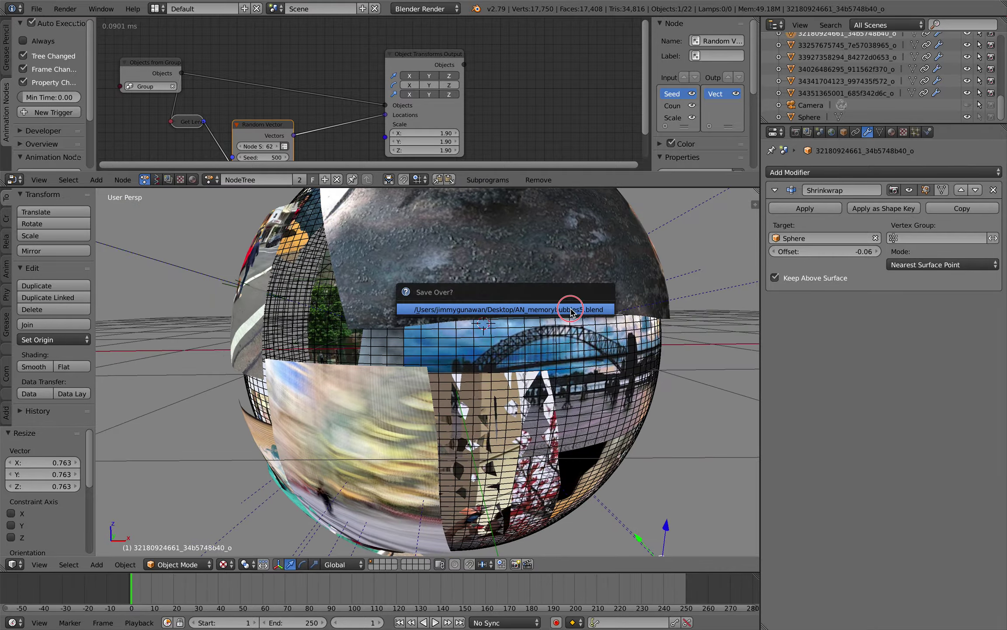
{"action": "left_click", "coordinate": [571, 314]}
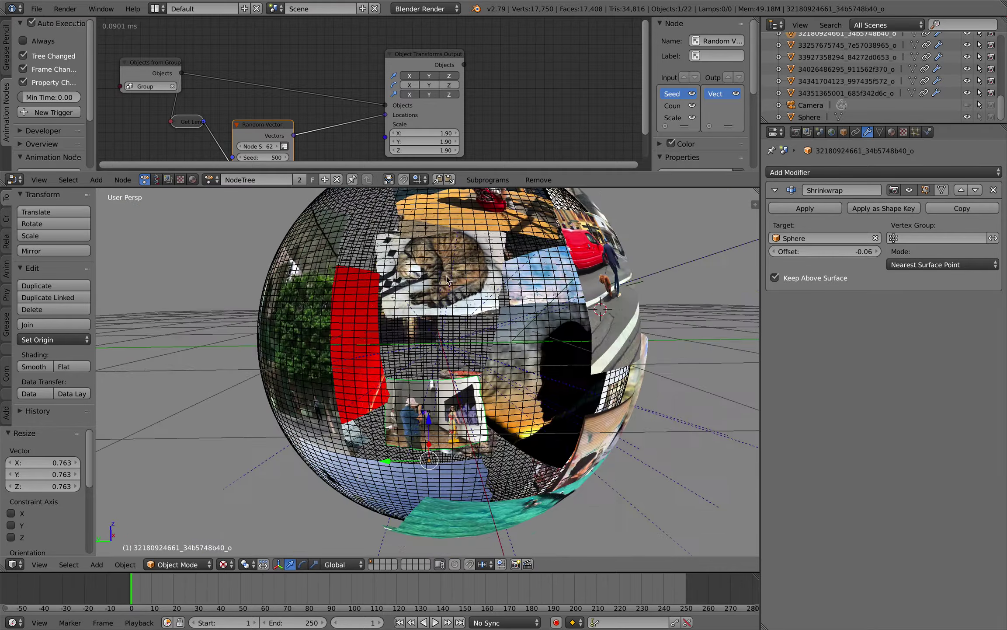
Duplicate the red ladybug image plane and move the copy across the sphere into the gap above the original
{"action": "right_click", "coordinate": [371, 349]}
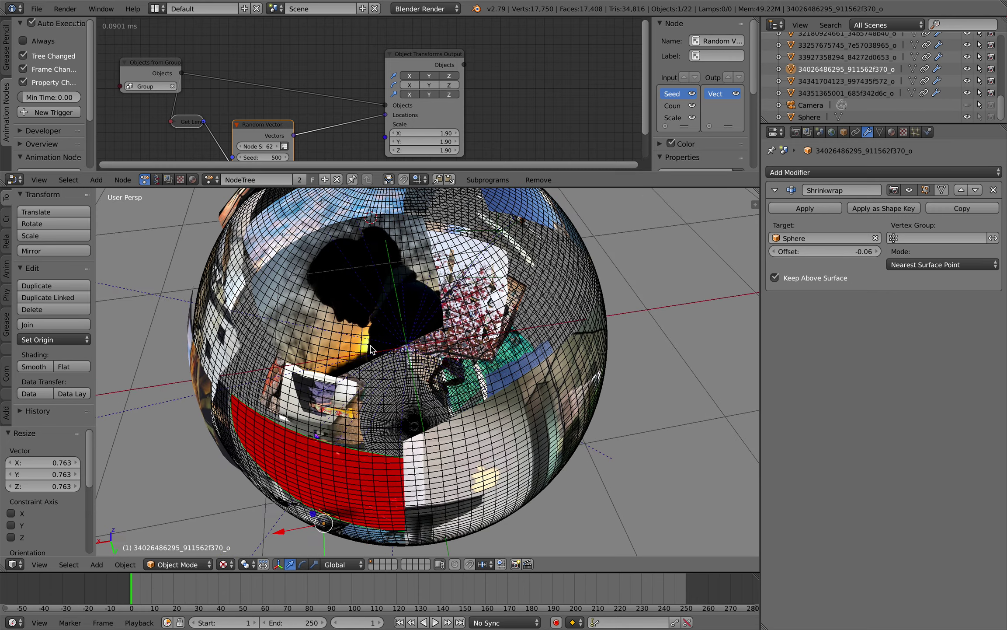
{"action": "key", "text": "shift+d"}
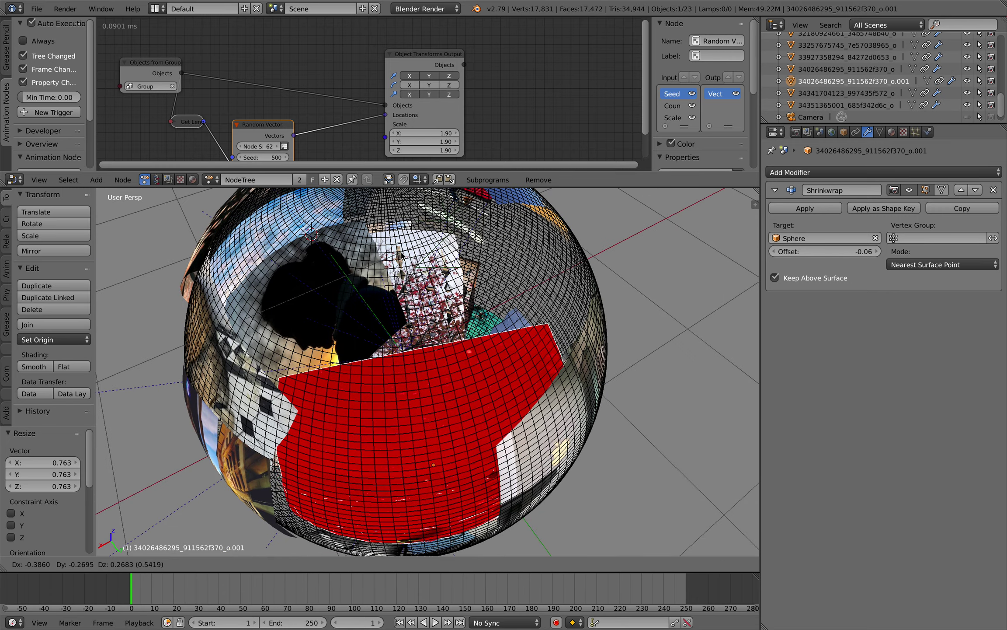
{"action": "left_click", "coordinate": [450, 423]}
{"action": "key", "text": "g"}
{"action": "left_click", "coordinate": [530, 292]}
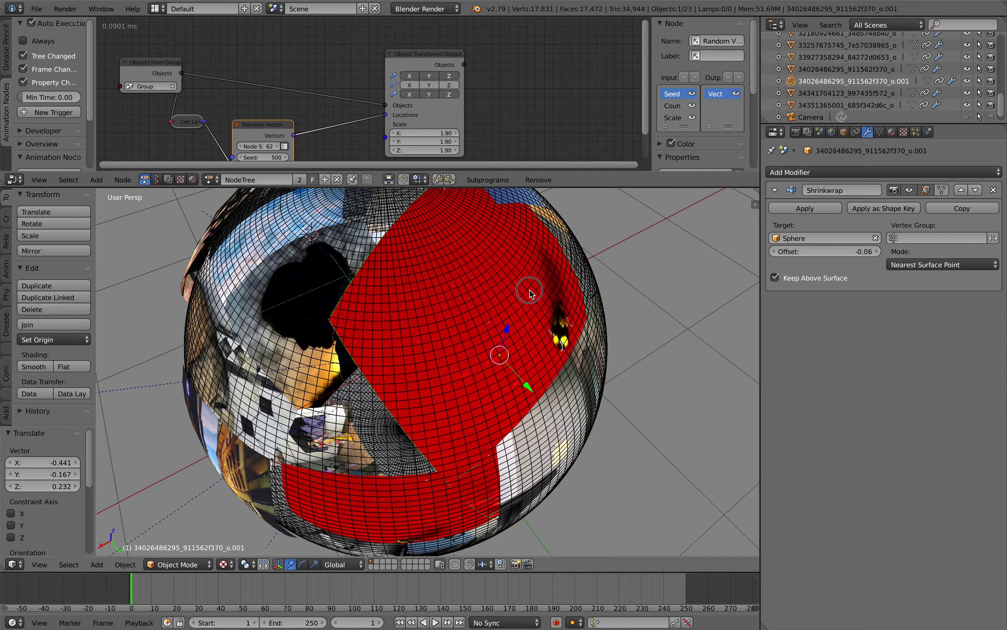
Duplicate the sleeping-cat image plane and move the copy to another area of the sphere
{"action": "right_click", "coordinate": [228, 373]}
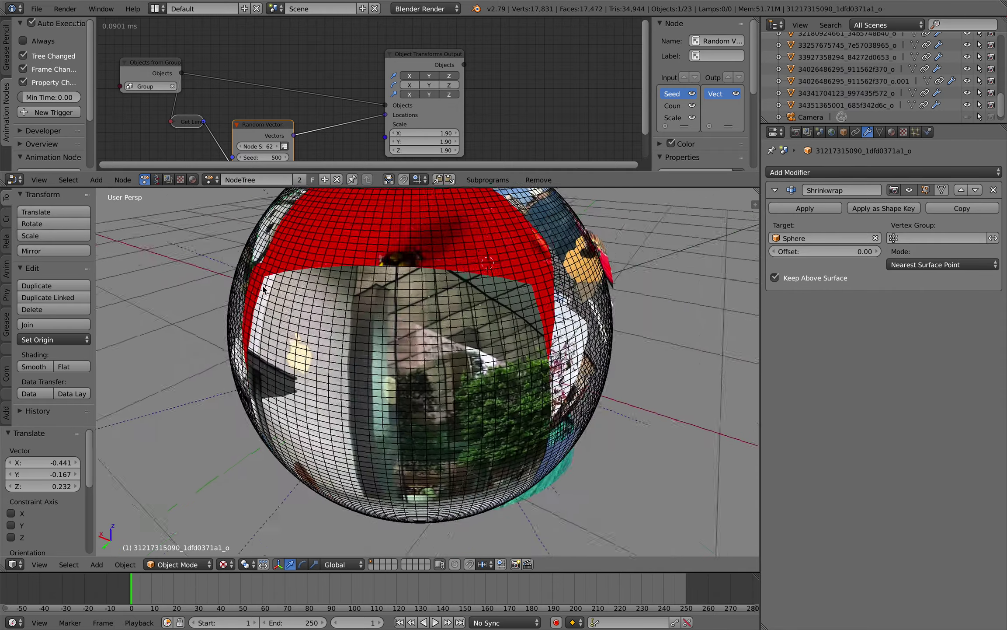
{"action": "key", "text": "shift+d"}
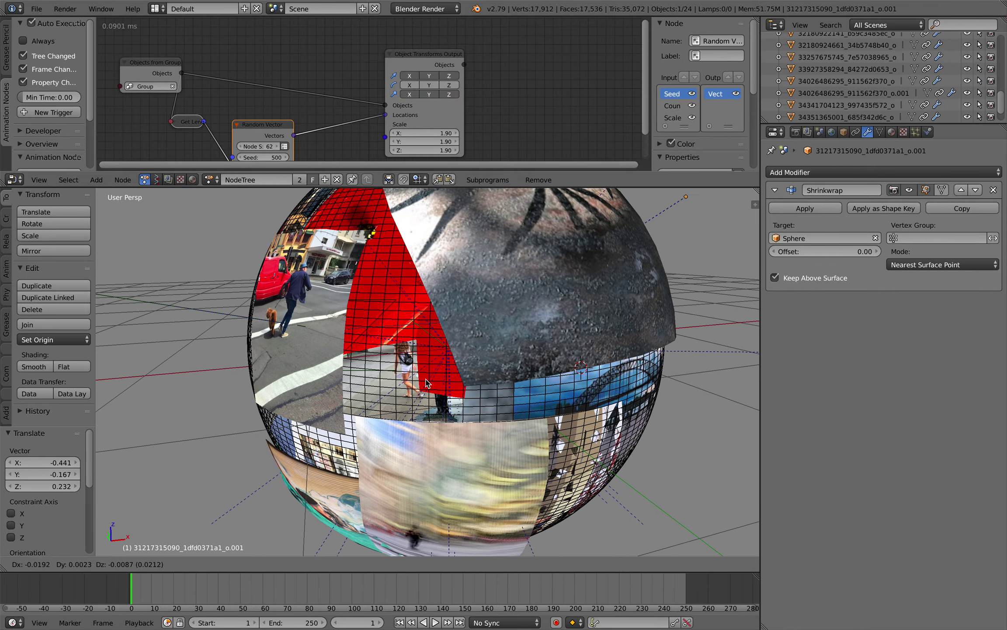
{"action": "left_click", "coordinate": [386, 411]}
{"action": "key", "text": "g"}
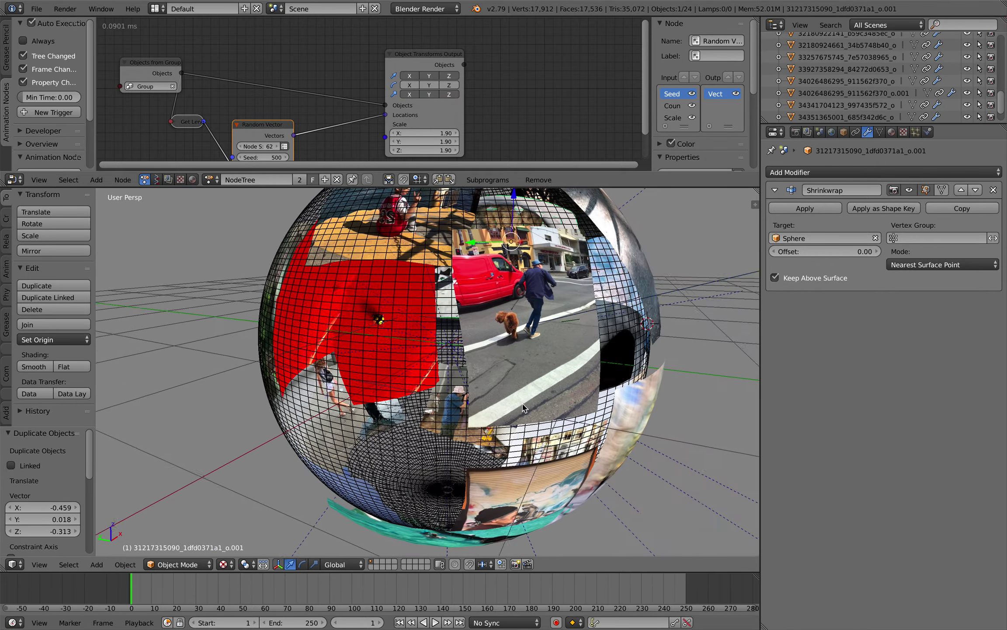
{"action": "left_click", "coordinate": [496, 293]}
Select and frame the street-crossing image plane, and examine the arrangement of the photos from inside the sphere
{"action": "right_click", "coordinate": [494, 290]}
{"action": "key", "text": "KP_Decimal"}
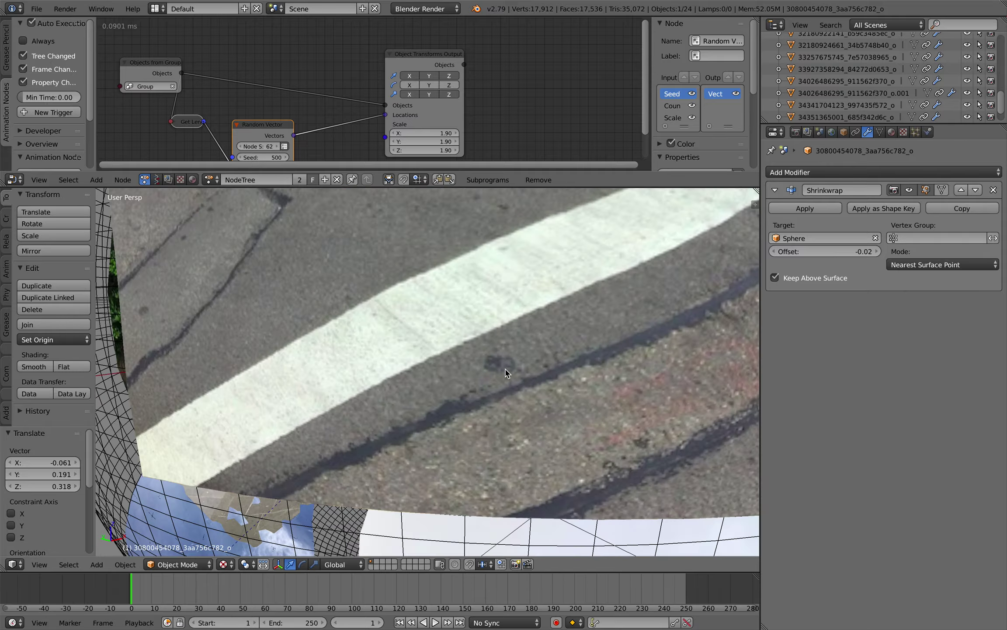
{"action": "scroll", "coordinate": [509, 284], "scroll_direction": "up", "scroll_amount": 10, "text": "ctrl"}
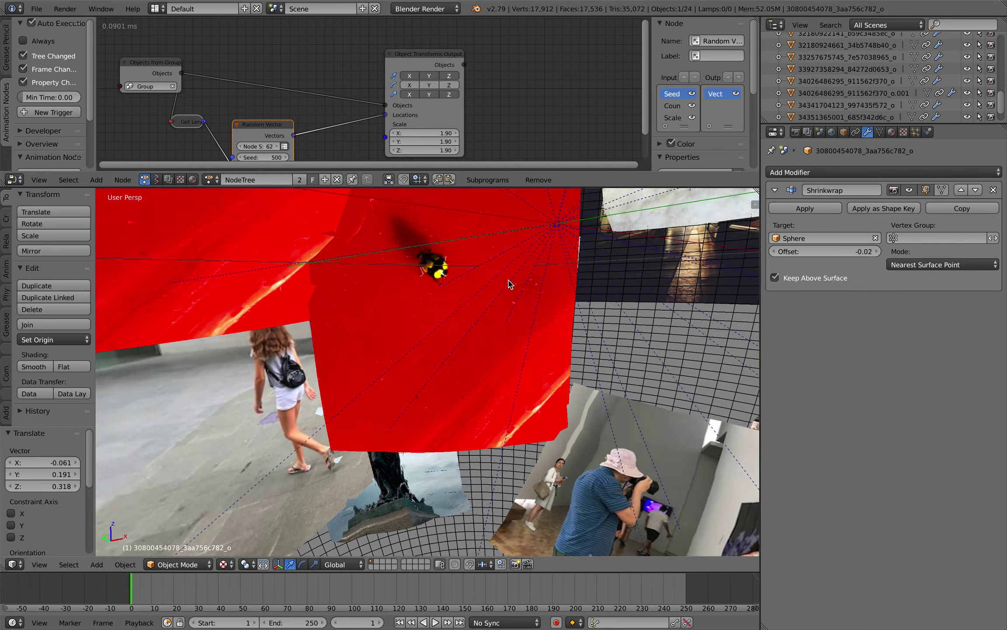
{"action": "scroll", "coordinate": [508, 284], "scroll_direction": "right", "scroll_amount": 5}
{"action": "scroll", "coordinate": [509, 283], "scroll_direction": "left", "scroll_amount": 5}
{"action": "left_click", "coordinate": [508, 281]}
{"action": "scroll", "coordinate": [508, 281], "scroll_direction": "right", "scroll_amount": 5}
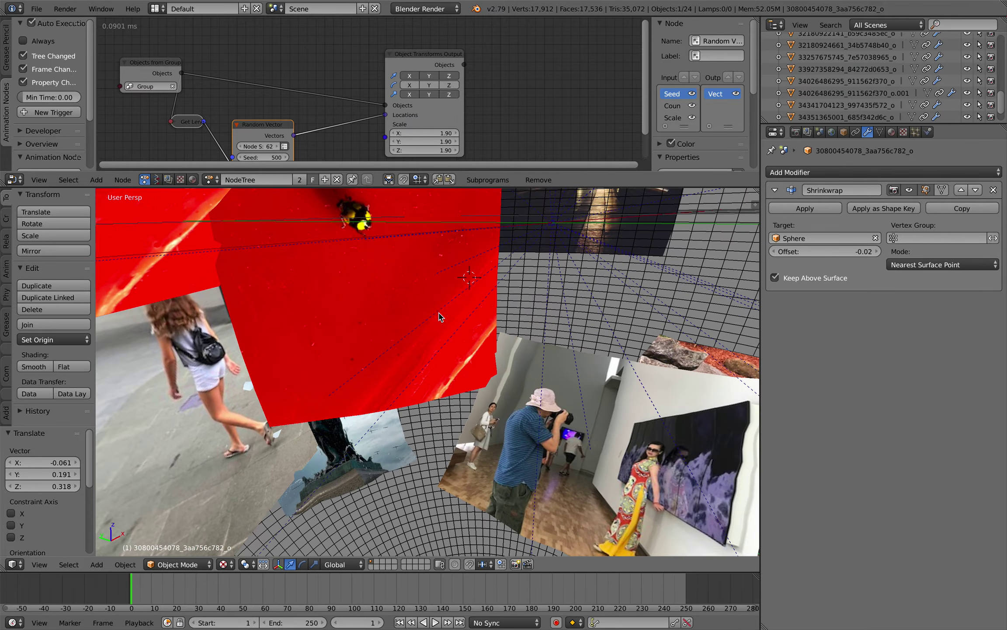
Duplicate the red ladybug image plane into the gap above the gallery photo and set the copy's Shrinkwrap offset to 0.18
{"action": "right_click", "coordinate": [438, 312]}
{"action": "scroll", "coordinate": [438, 313], "scroll_direction": "right", "scroll_amount": 3}
{"action": "key", "text": "shift+d"}
{"action": "left_click", "coordinate": [676, 317]}
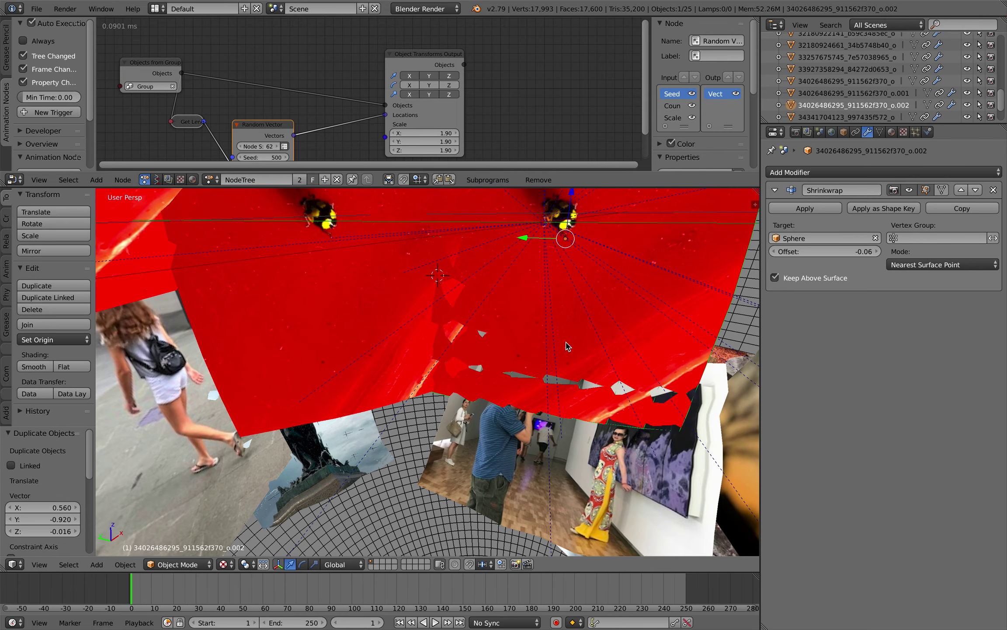
{"action": "scroll", "coordinate": [569, 346], "scroll_direction": "right", "scroll_amount": 3}
{"action": "mouse_move", "coordinate": [836, 258]}
{"action": "left_mouse_down"}
{"action": "mouse_move", "coordinate": [856, 258]}
{"action": "mouse_move", "coordinate": [836, 258]}
{"action": "left_mouse_up"}
{"action": "scroll", "coordinate": [530, 321], "scroll_direction": "right", "scroll_amount": 5}
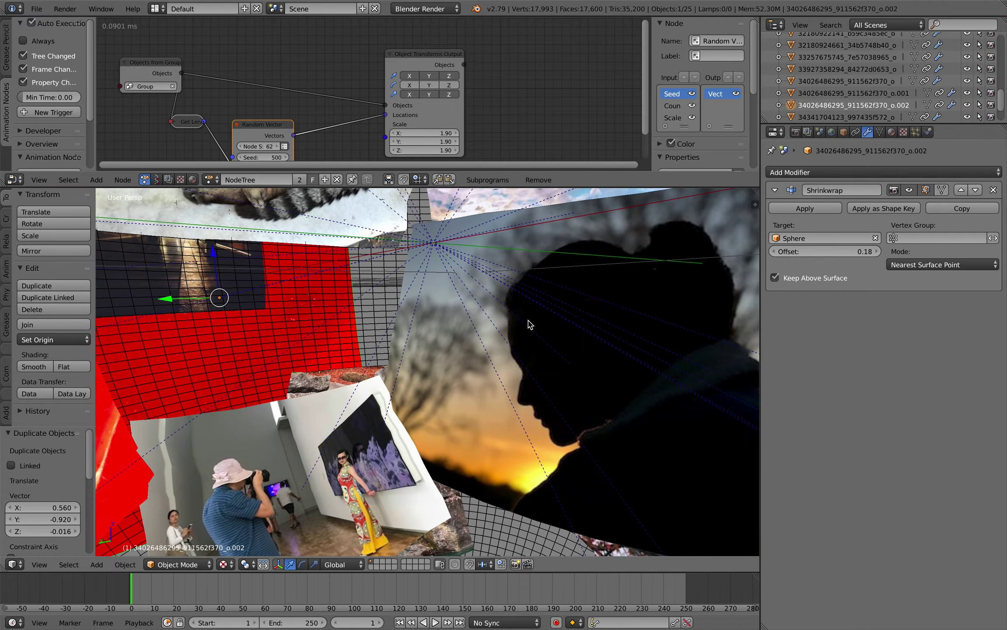
Duplicate the blue sky image plane into the gap above it and set the copy's Shrinkwrap offset to 0.16
{"action": "right_click", "coordinate": [530, 324]}
{"action": "scroll", "coordinate": [529, 323], "scroll_direction": "left", "scroll_amount": 5}
{"action": "scroll", "coordinate": [528, 324], "scroll_direction": "right", "scroll_amount": 5}
{"action": "right_click", "coordinate": [528, 323]}
{"action": "scroll", "coordinate": [529, 324], "scroll_direction": "left", "scroll_amount": 5}
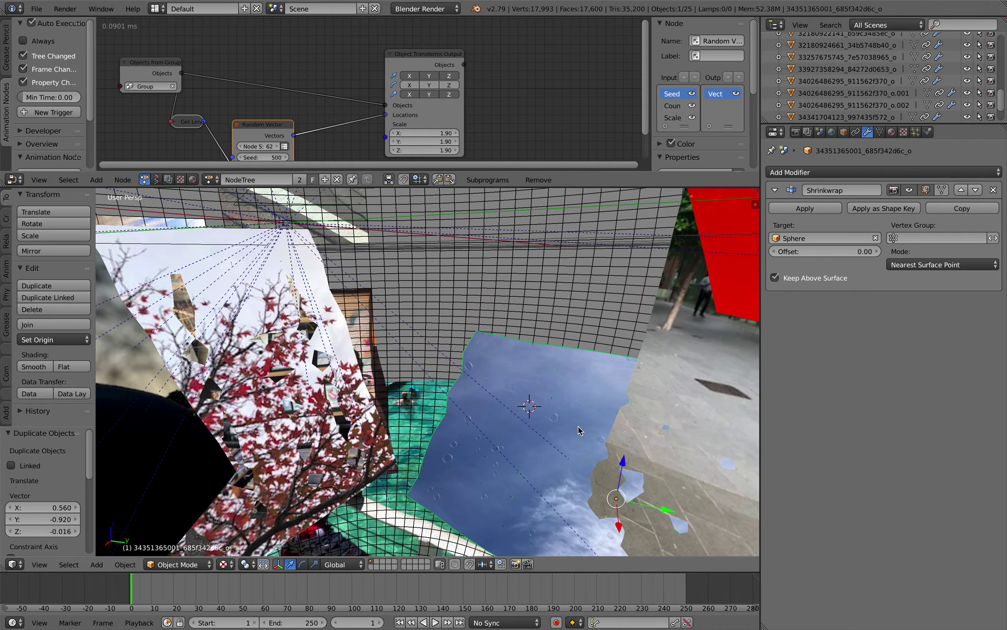
{"action": "key", "text": "shift+d"}
{"action": "left_click", "coordinate": [472, 234]}
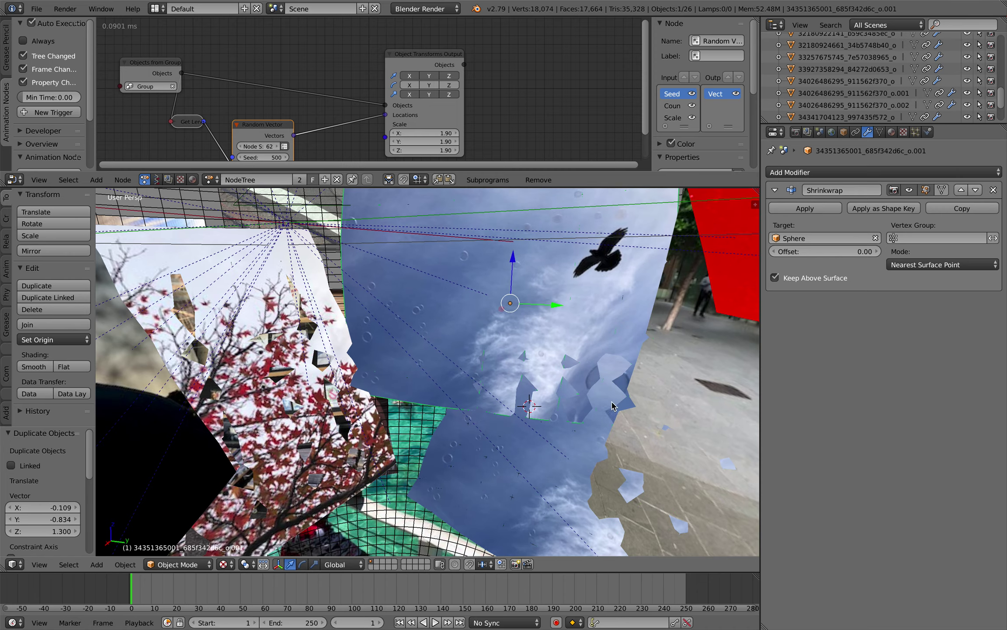
{"action": "left_click_drag", "start_coordinate": [808, 252], "coordinate": [822, 252]}
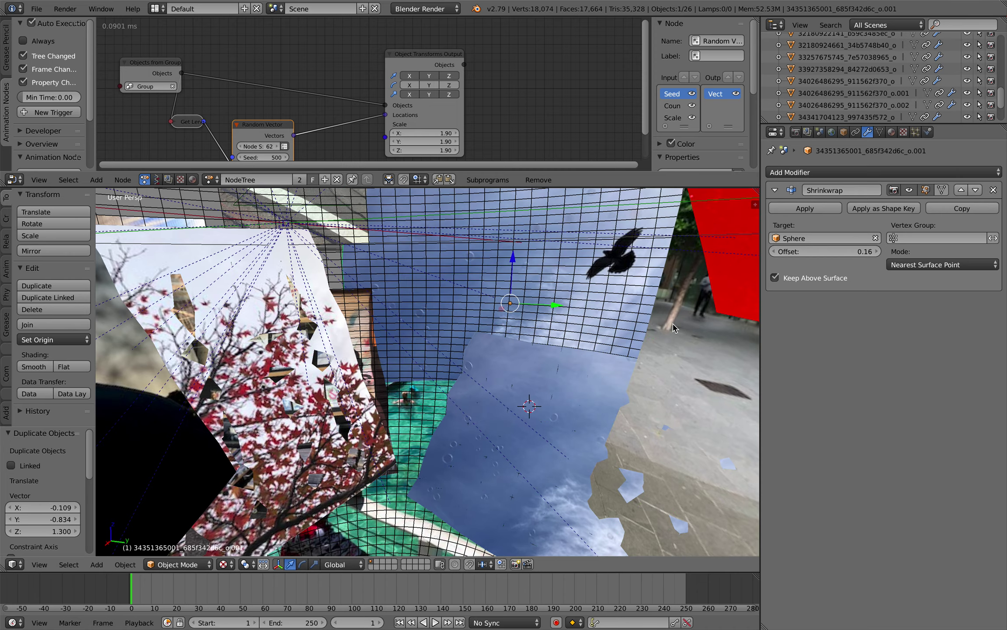
Duplicate the sky copy, set the new plane's Shrinkwrap offset to 0.30 and move it behind the street-crossing photo
{"action": "scroll", "coordinate": [673, 328], "scroll_direction": "right", "scroll_amount": 5}
{"action": "key", "text": "shift+d"}
{"action": "left_click", "coordinate": [785, 544]}
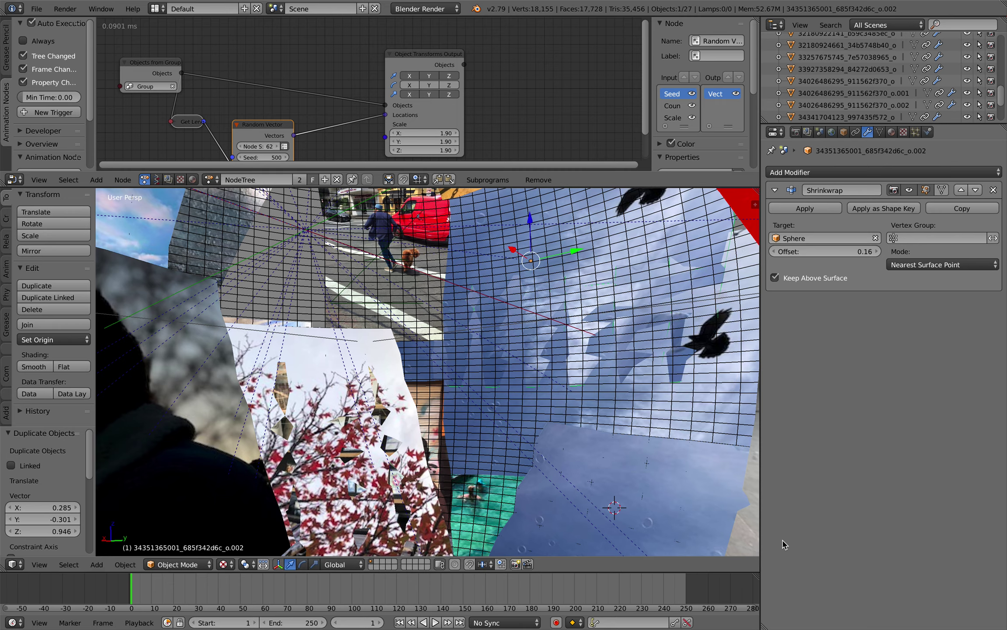
{"action": "left_click_drag", "start_coordinate": [822, 251], "coordinate": [834, 251]}
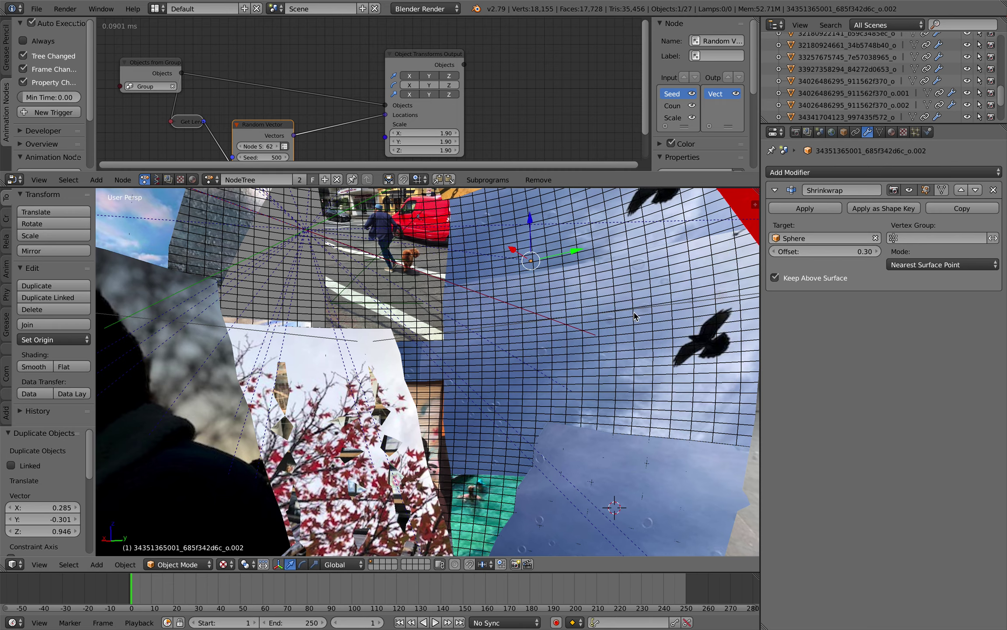
{"action": "scroll", "coordinate": [563, 349], "scroll_direction": "left", "scroll_amount": 3}
{"action": "middle_click_drag", "start_coordinate": [564, 350], "coordinate": [638, 370]}
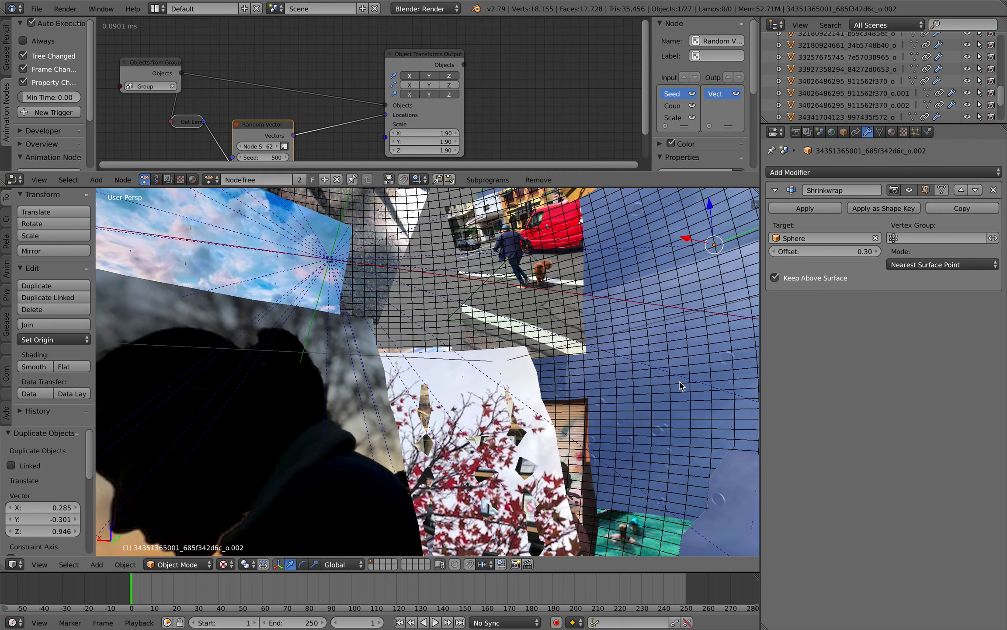
{"action": "key", "text": "g"}
{"action": "left_click", "coordinate": [499, 378]}
Duplicate the large ladybug plane, set the copy's Shrinkwrap offset to 0.16 and position it over the pole beside the cat photos
{"action": "scroll", "coordinate": [499, 378], "scroll_direction": "up", "scroll_amount": 5}
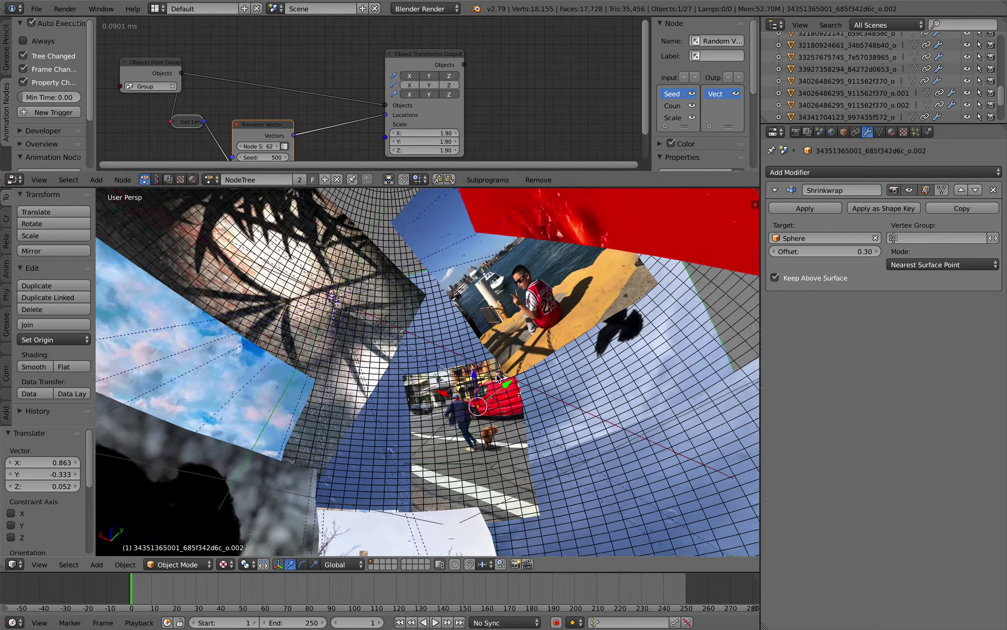
{"action": "scroll", "coordinate": [499, 378], "scroll_direction": "up", "scroll_amount": 5}
{"action": "scroll", "coordinate": [544, 385], "scroll_direction": "up", "scroll_amount": 10}
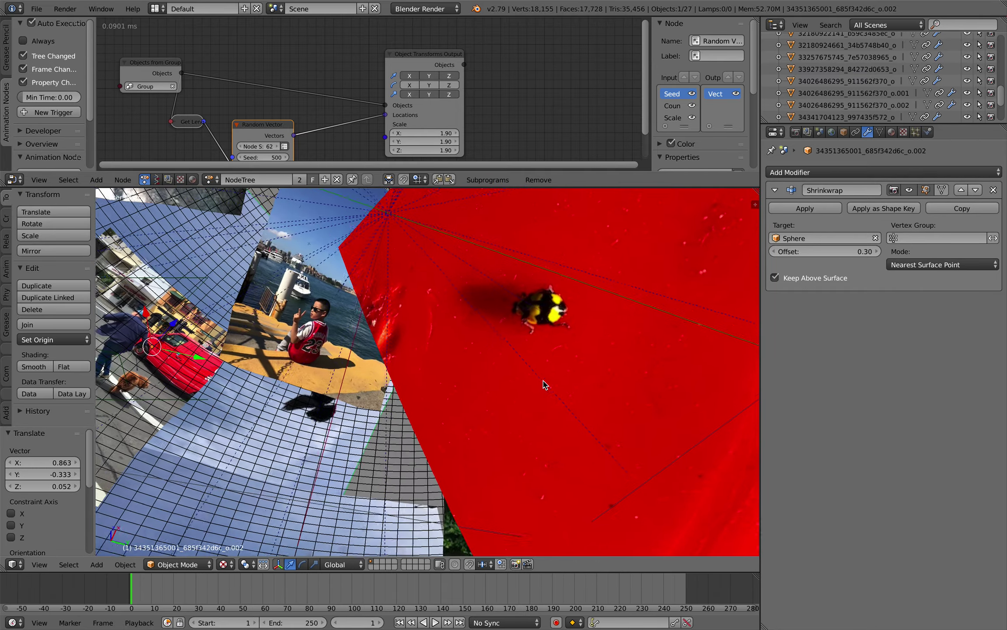
{"action": "scroll", "coordinate": [544, 385], "scroll_direction": "up", "scroll_amount": 2}
{"action": "right_click", "coordinate": [594, 385]}
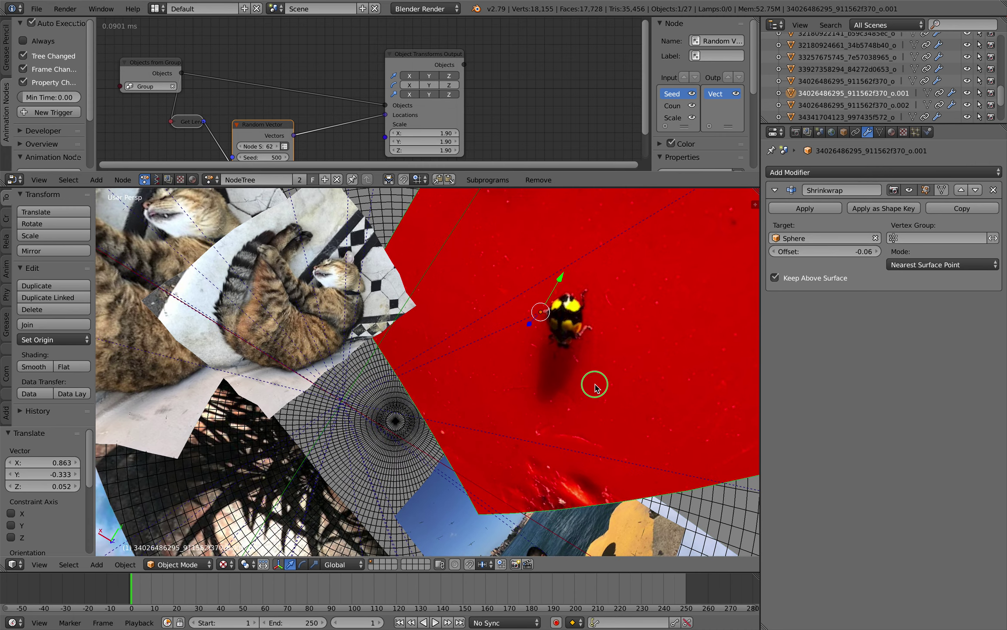
{"action": "key", "text": "shift+d"}
{"action": "left_click", "coordinate": [447, 445]}
{"action": "left_click_drag", "start_coordinate": [826, 252], "coordinate": [879, 252]}
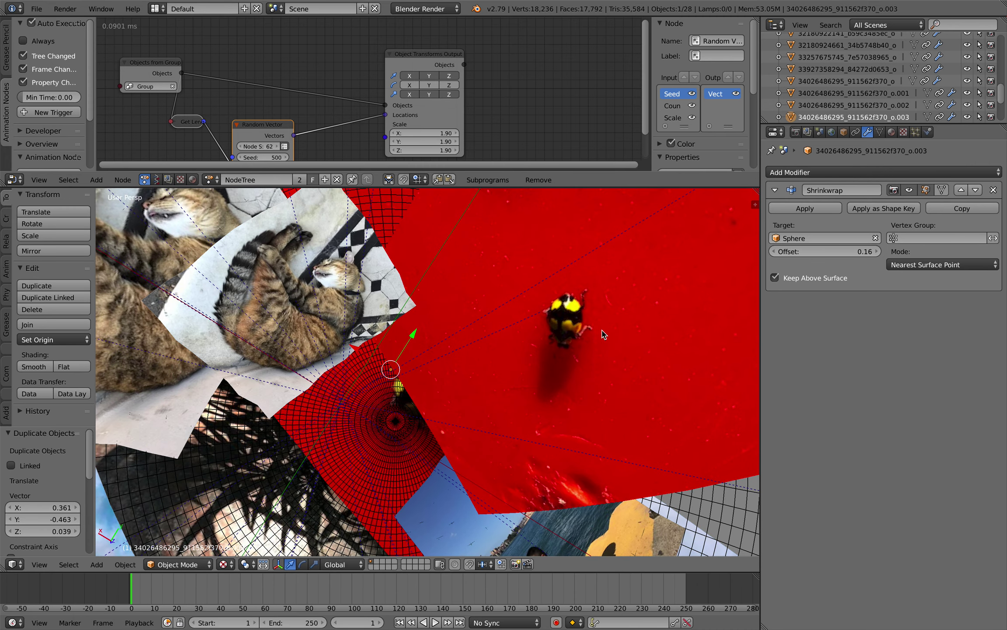
{"action": "key", "text": "g"}
{"action": "left_click", "coordinate": [464, 419]}
Duplicate the offset ladybug plane into the gap next to the cat photos and scale the copy to about 0.962
{"action": "scroll", "coordinate": [466, 426], "scroll_direction": "up", "scroll_amount": 3}
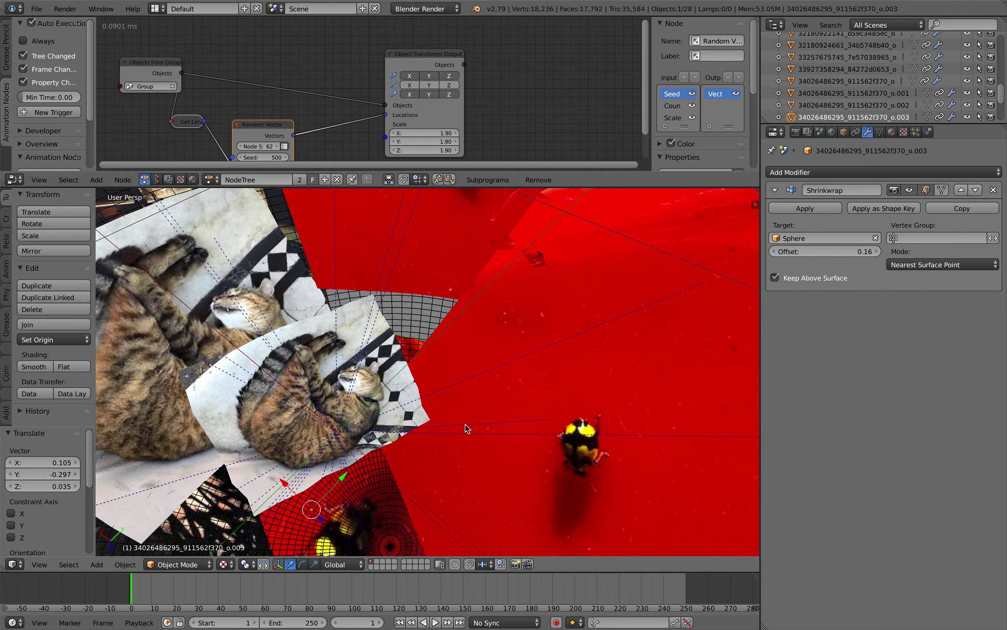
{"action": "key", "text": "shift+d"}
{"action": "left_click", "coordinate": [485, 360]}
{"action": "key", "text": "s"}
{"action": "left_click", "coordinate": [501, 383]}
Duplicate the blue sky plane over the empty pole beside the green-water photo and set the copy's Shrinkwrap offset to 0.14
{"action": "scroll", "coordinate": [502, 383], "scroll_direction": "up", "scroll_amount": 3}
{"action": "middle_click_drag", "start_coordinate": [501, 383], "coordinate": [508, 412]}
{"action": "middle_click_drag", "start_coordinate": [540, 450], "coordinate": [516, 455]}
{"action": "right_click", "coordinate": [621, 551]}
{"action": "key", "text": "shift+d"}
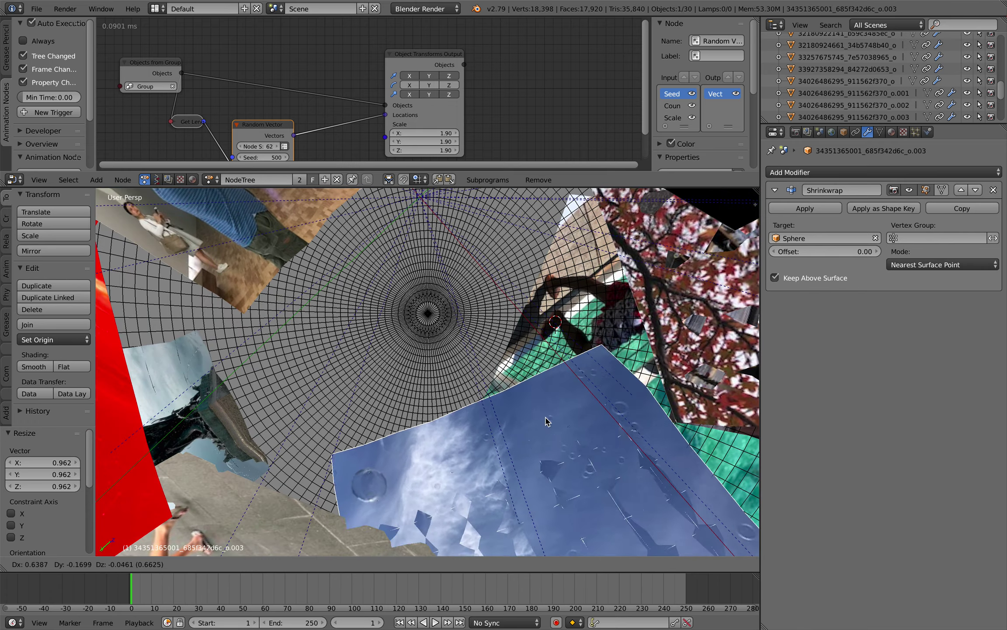
{"action": "left_click", "coordinate": [509, 247]}
{"action": "mouse_move", "coordinate": [824, 251]}
{"action": "left_mouse_down"}
{"action": "mouse_move", "coordinate": [843, 251]}
{"action": "mouse_move", "coordinate": [824, 251]}
{"action": "left_mouse_up"}
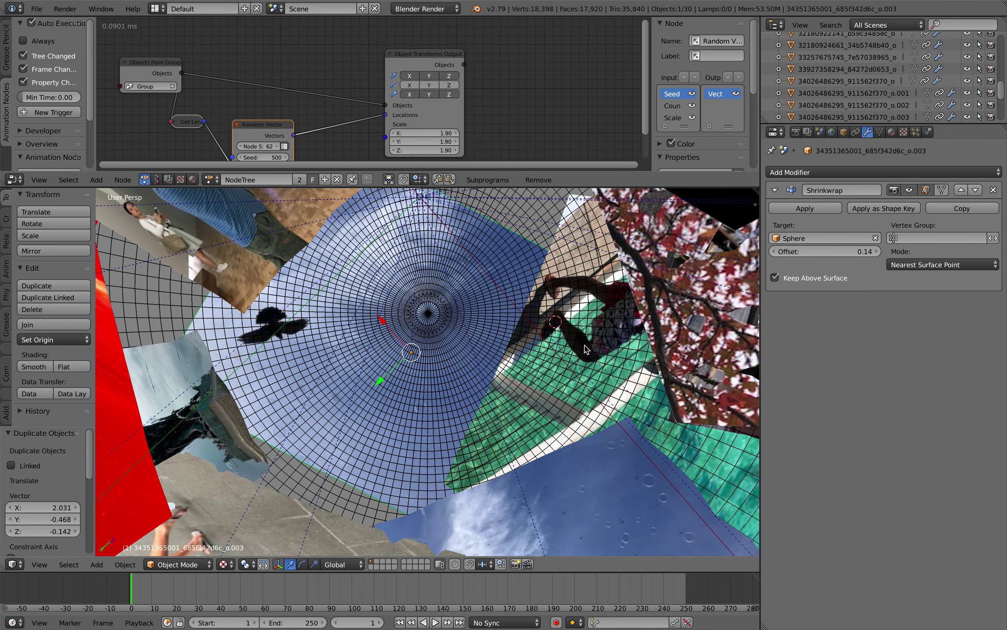
Shift the sky copy toward the gallery photo and duplicate it to cover the rest of the gap around the pole
{"action": "middle_click_drag", "start_coordinate": [563, 350], "coordinate": [590, 363]}
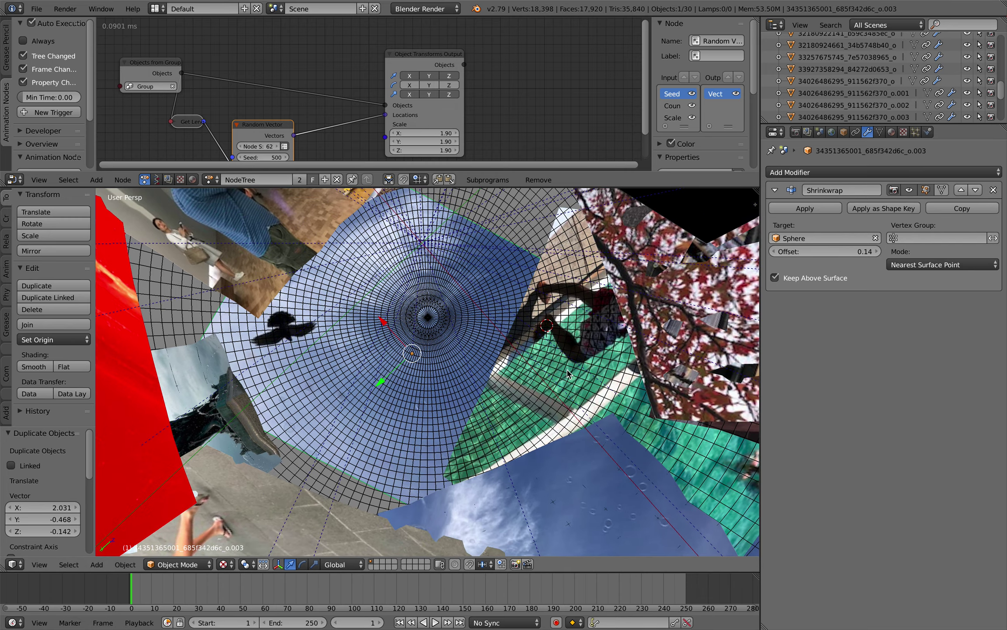
{"action": "middle_click_drag", "start_coordinate": [511, 356], "coordinate": [437, 385]}
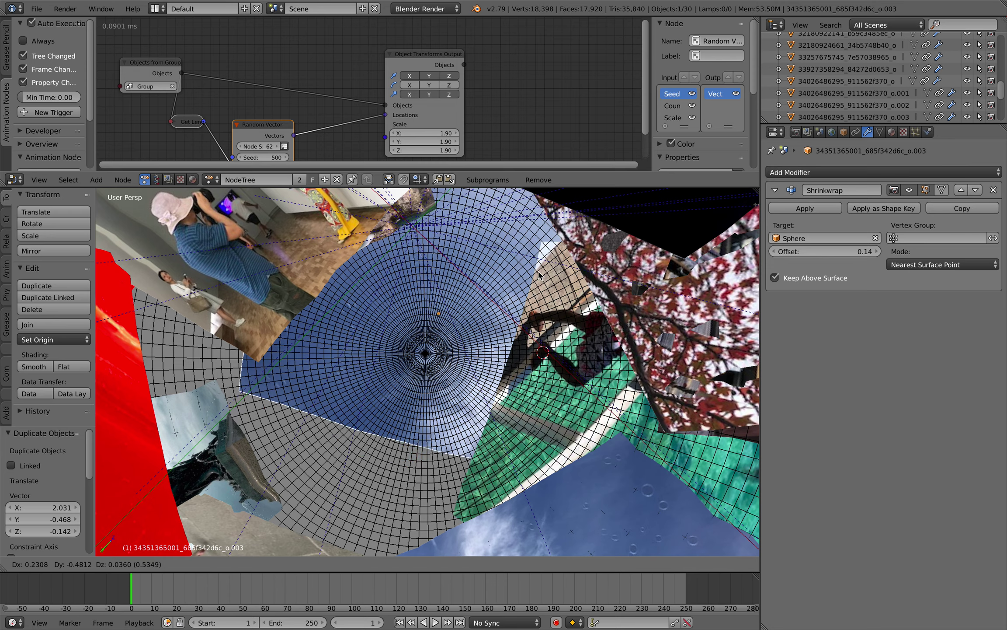
{"action": "key", "text": "shift+d"}
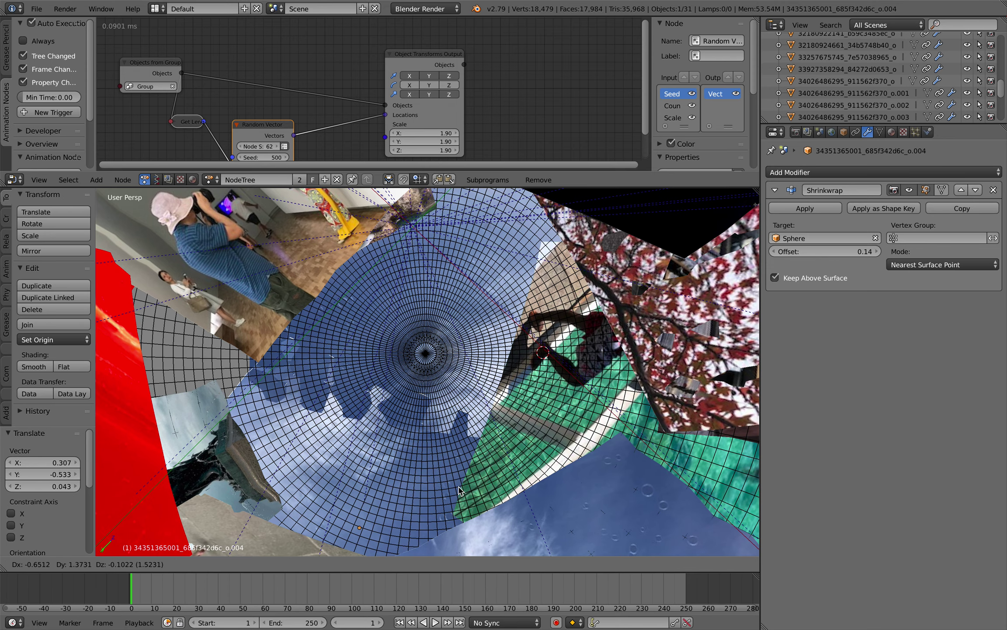
{"action": "left_click", "coordinate": [455, 494]}
Select the first sky copy at the pole and trackball-rotate it by about -11.5° and -108°
{"action": "right_click", "coordinate": [435, 352]}
{"action": "key", "text": "r"}
{"action": "key", "text": "r"}
{"action": "left_click", "coordinate": [527, 305]}
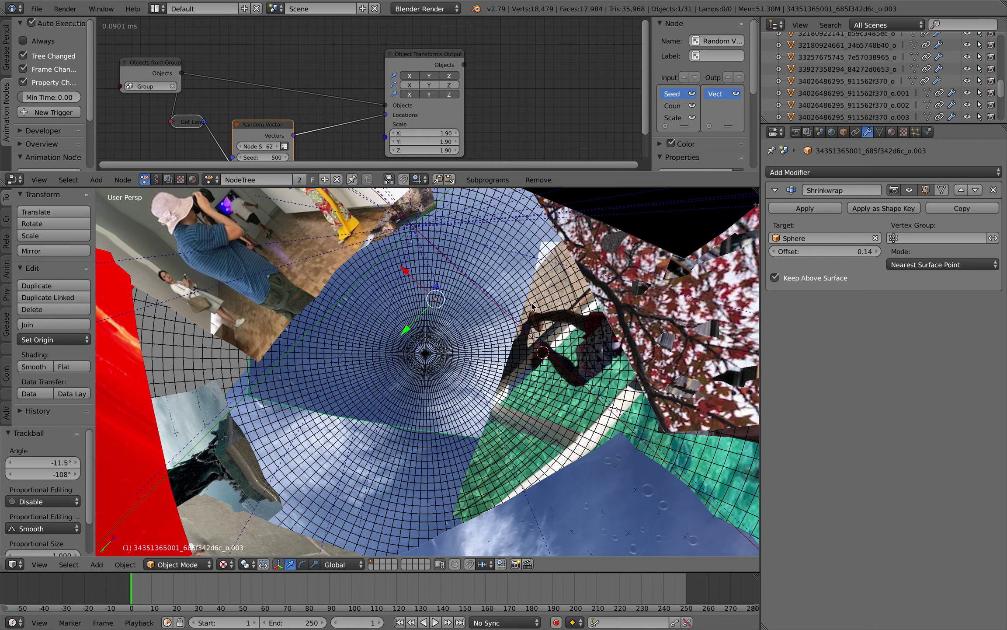
Move the rotated sky copy at the pole by about -0.389, 0.366, -0.039 and save over AN_memorybubbles5.blend
{"action": "key", "text": "space"}
{"action": "type", "text": "g"}
{"action": "left_click", "coordinate": [435, 328]}
{"action": "key", "text": "g"}
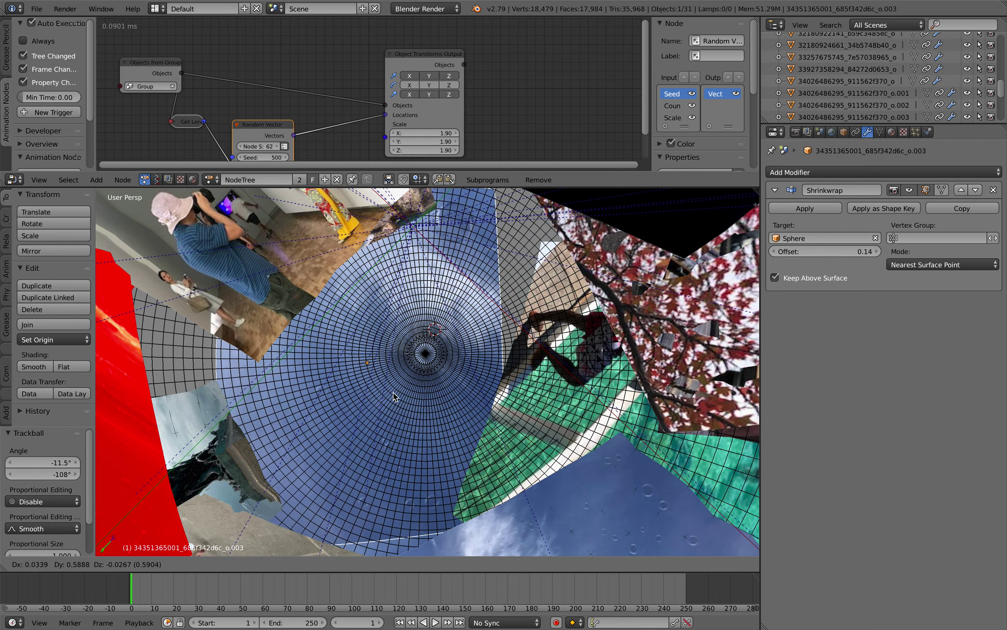
{"action": "left_click", "coordinate": [458, 416]}
{"action": "middle_click_drag", "start_coordinate": [457, 416], "coordinate": [431, 409]}
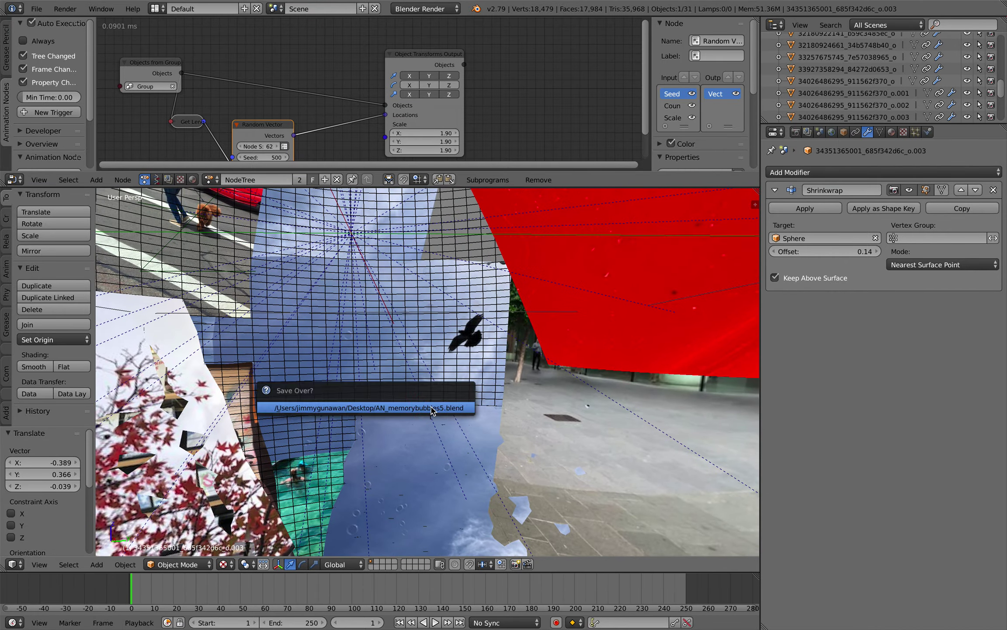
{"action": "left_click", "coordinate": [431, 409]}
Select the sky copy floating below the sphere and set its Shrinkwrap offset to 0.16
{"action": "scroll", "coordinate": [337, 287], "scroll_direction": "down", "scroll_amount": 5}
{"action": "scroll", "coordinate": [329, 286], "scroll_direction": "up", "scroll_amount": 5}
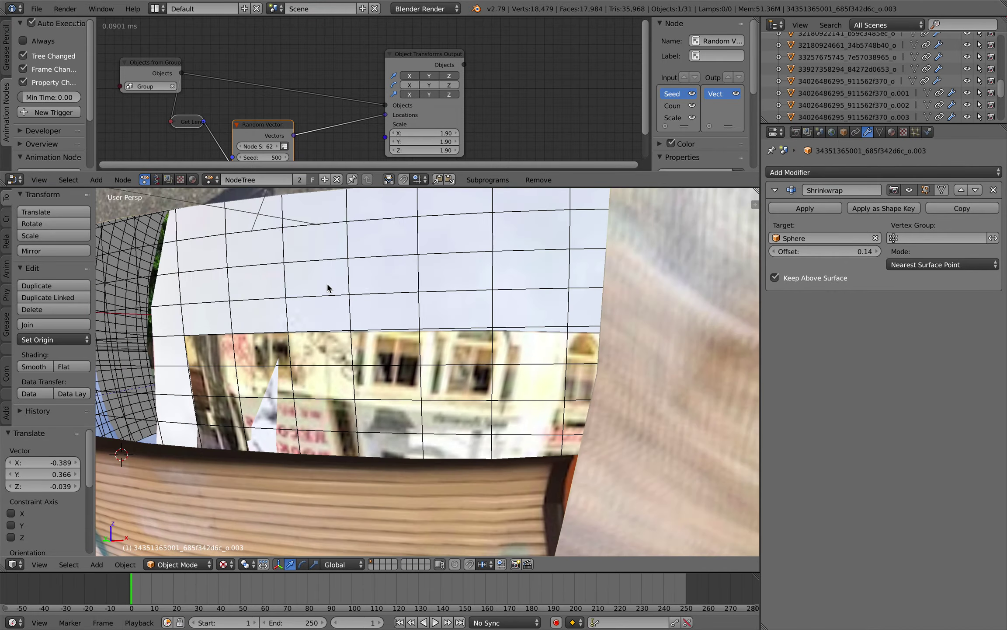
{"action": "scroll", "coordinate": [404, 349], "scroll_direction": "down", "scroll_amount": 8}
{"action": "middle_click_drag", "start_coordinate": [404, 349], "coordinate": [541, 528]}
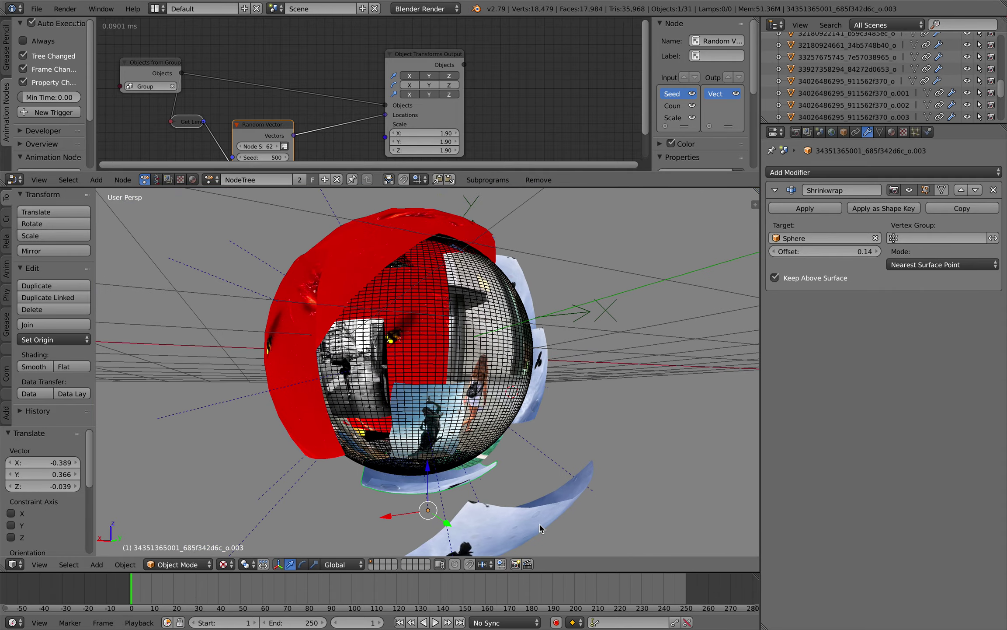
{"action": "right_click", "coordinate": [542, 531]}
{"action": "middle_click_drag", "start_coordinate": [537, 457], "coordinate": [564, 441]}
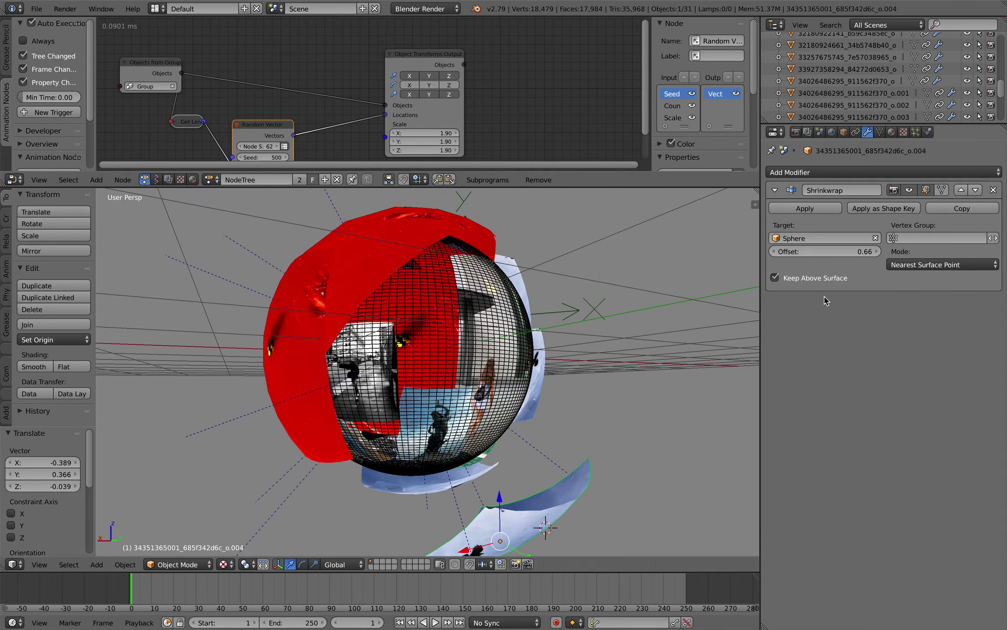
{"action": "left_click_drag", "start_coordinate": [838, 251], "coordinate": [803, 251]}
{"action": "middle_click_drag", "start_coordinate": [639, 326], "coordinate": [639, 327]}
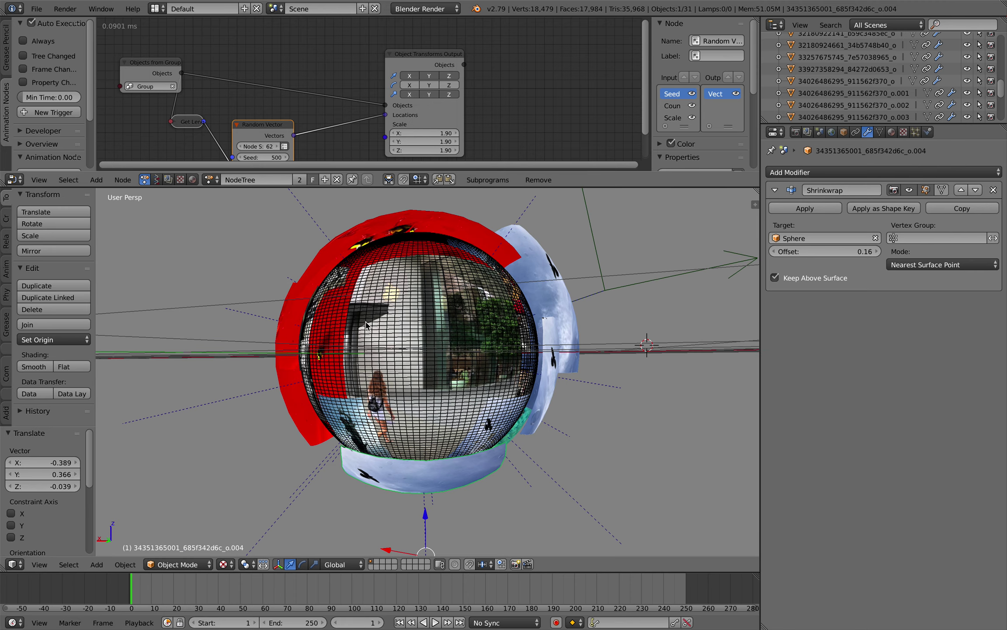
Try to join all the image planes into one object, and undo the join
{"action": "key", "text": "a"}
{"action": "key", "text": "ctrl+j"}
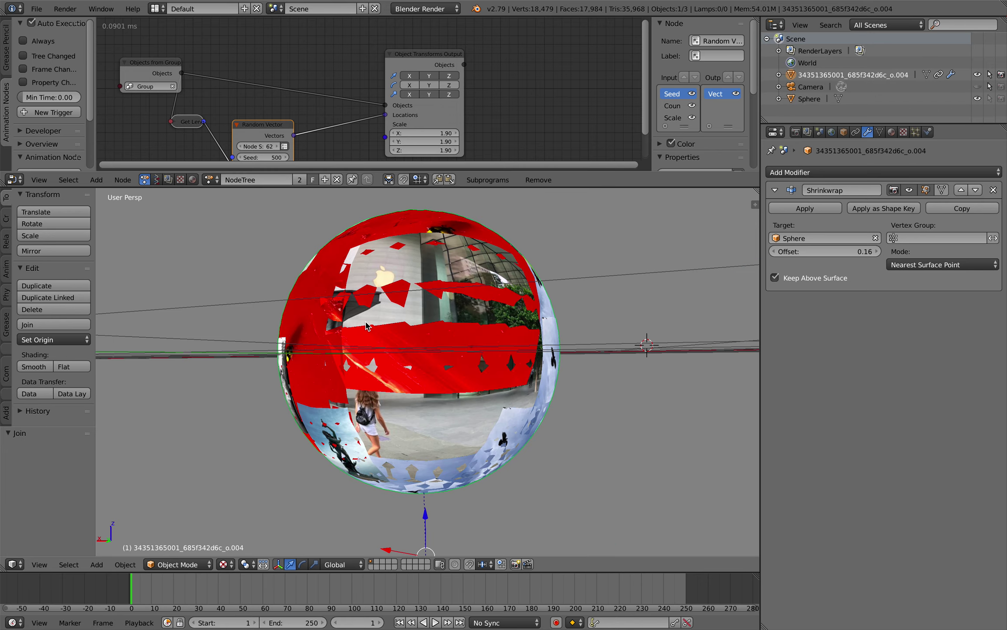
{"action": "middle_click_drag", "start_coordinate": [446, 376], "coordinate": [399, 354]}
{"action": "key", "text": "ctrl+z"}
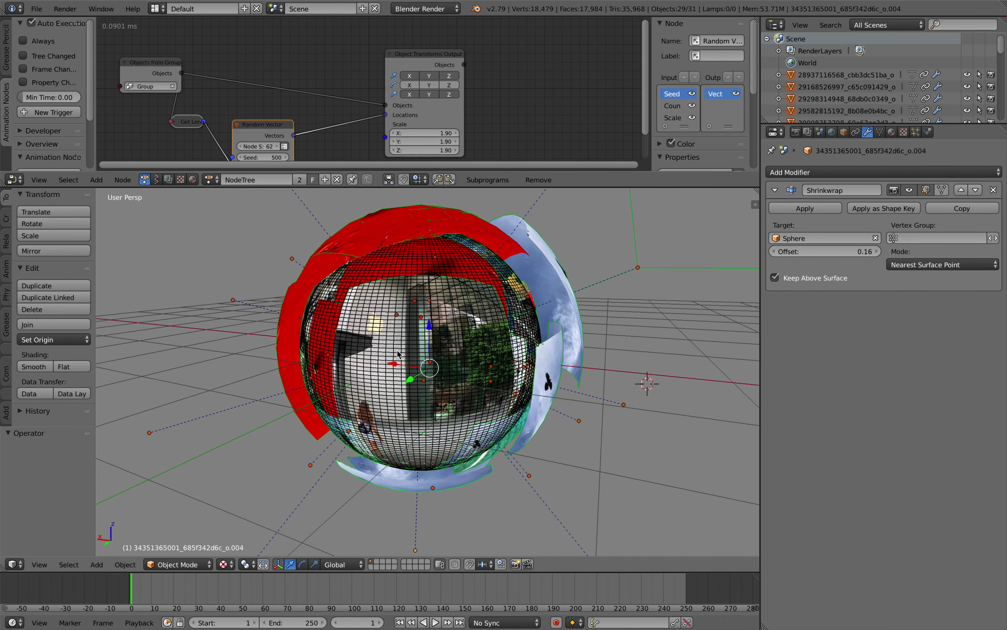
Convert all the selected image planes with the Mesh from Curve target and join them into one object
{"action": "key", "text": "space"}
{"action": "type", "text": "convert"}
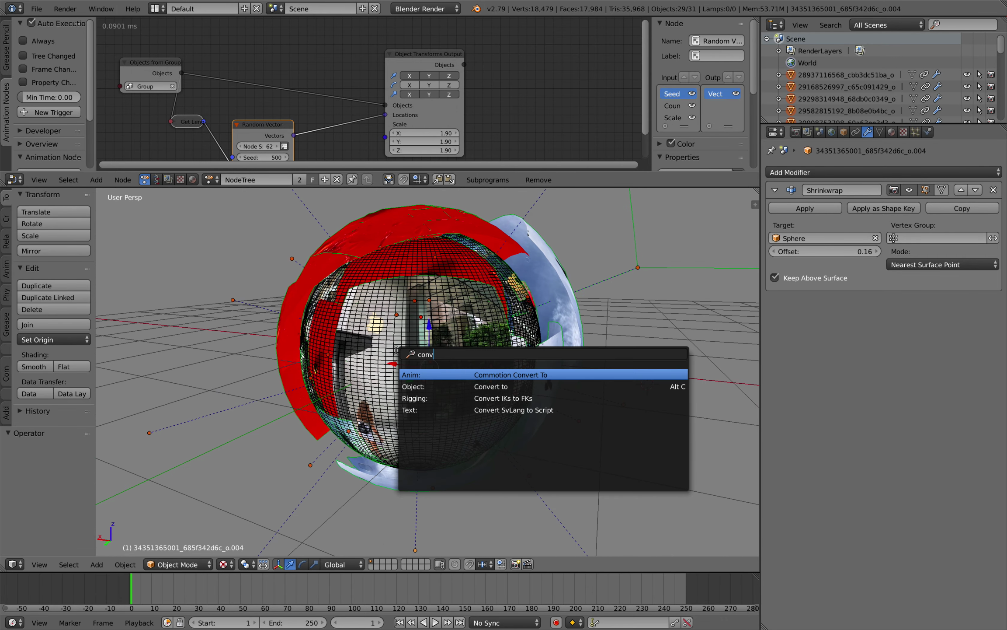
{"action": "key", "text": "Return"}
{"action": "left_click", "coordinate": [398, 351]}
{"action": "middle_click_drag", "start_coordinate": [398, 353], "coordinate": [382, 352]}
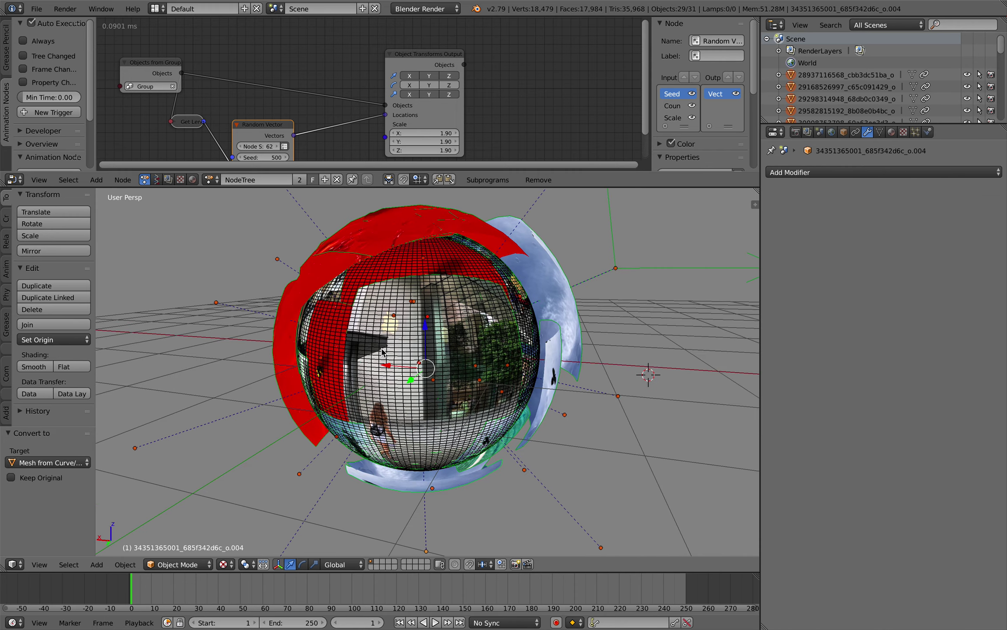
{"action": "key", "text": "ctrl+j"}
{"action": "middle_click_drag", "start_coordinate": [423, 391], "coordinate": [473, 371]}
Delete all the nodes from the Animation Nodes tree
{"action": "key", "text": "a"}
{"action": "key", "text": "a"}
{"action": "key", "text": "x"}
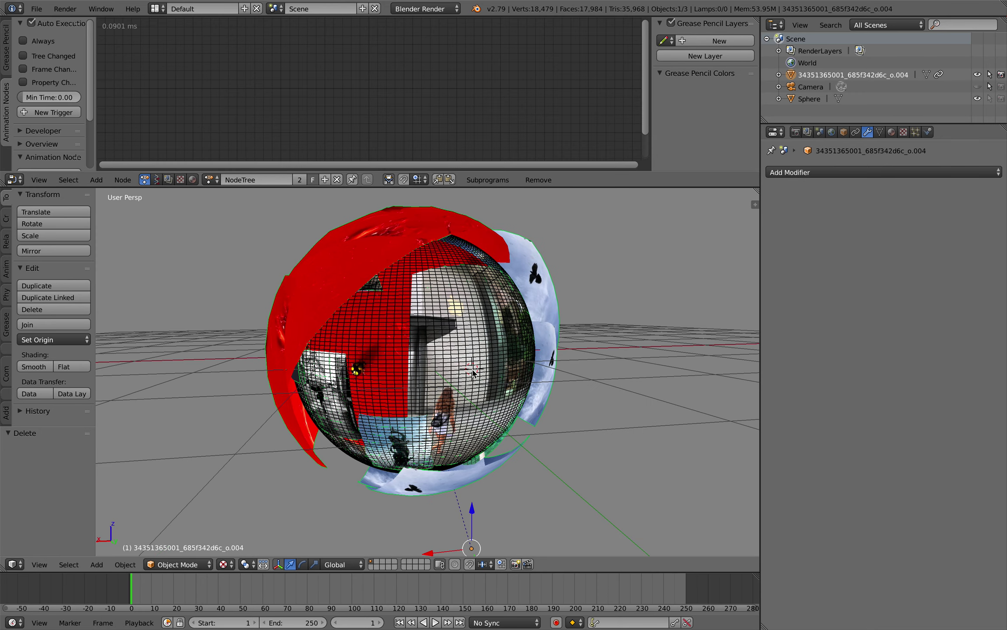
Export the scene as AN_memorybubbles5.gltf into a new Desktop folder named USDZ_memorybubbletwo
{"action": "left_click", "coordinate": [36, 10]}
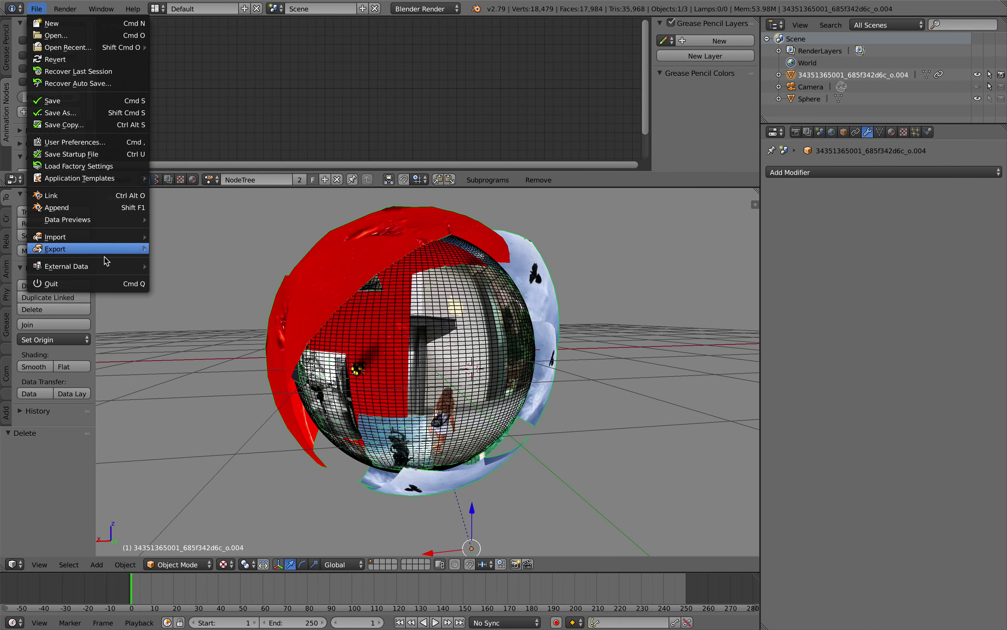
{"action": "mouse_move", "coordinate": [144, 254]}
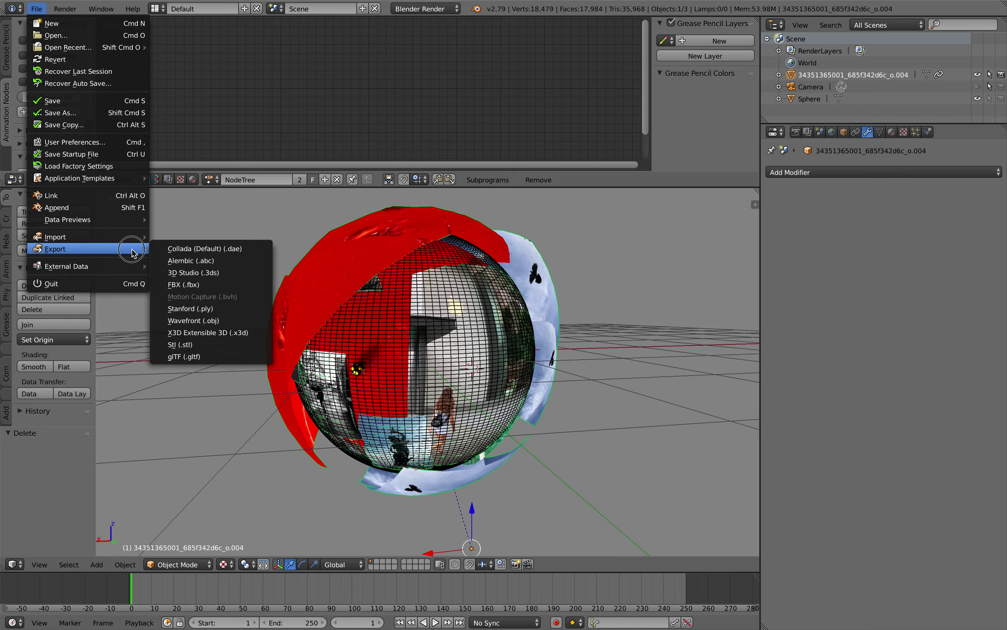
{"action": "left_click", "coordinate": [223, 358]}
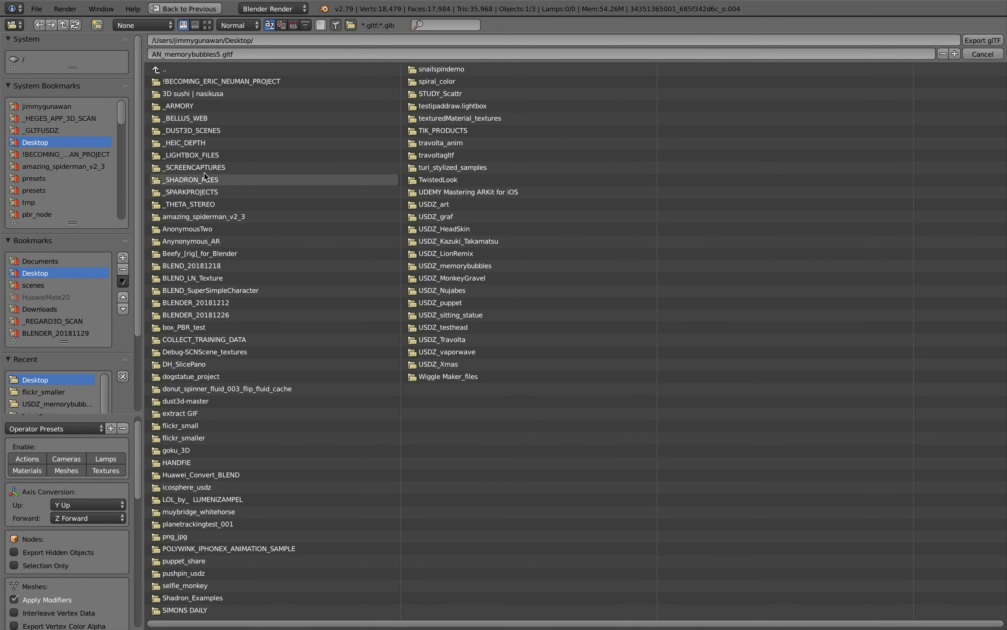
{"action": "left_click", "coordinate": [97, 24]}
{"action": "type", "text": "USDZ"}
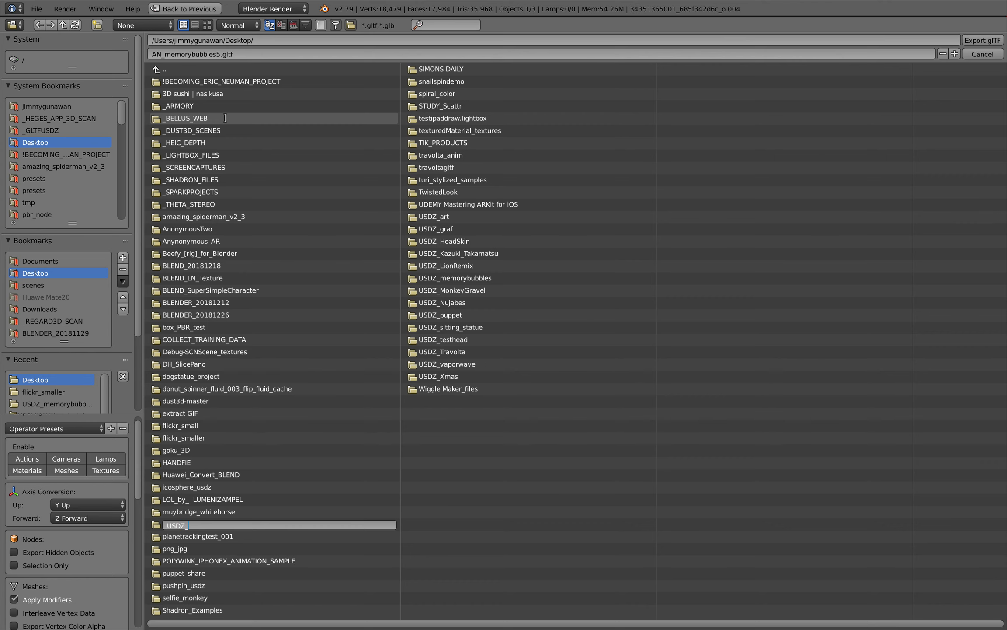
{"action": "type", "text": "_memorybubbletwo"}
{"action": "key", "text": "Return"}
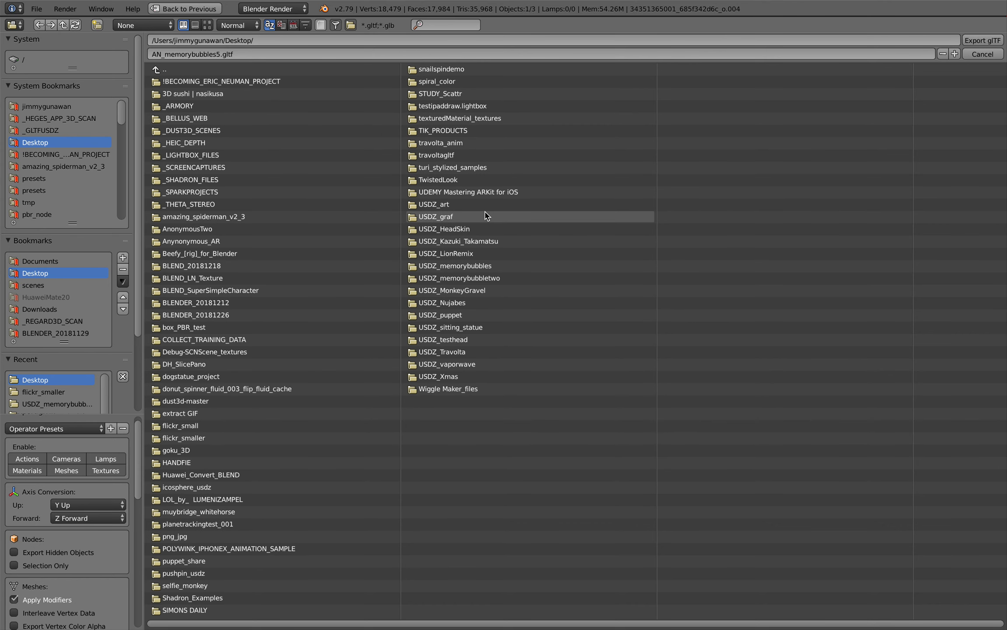
{"action": "double_click", "coordinate": [464, 278]}
{"action": "left_click", "coordinate": [981, 43]}
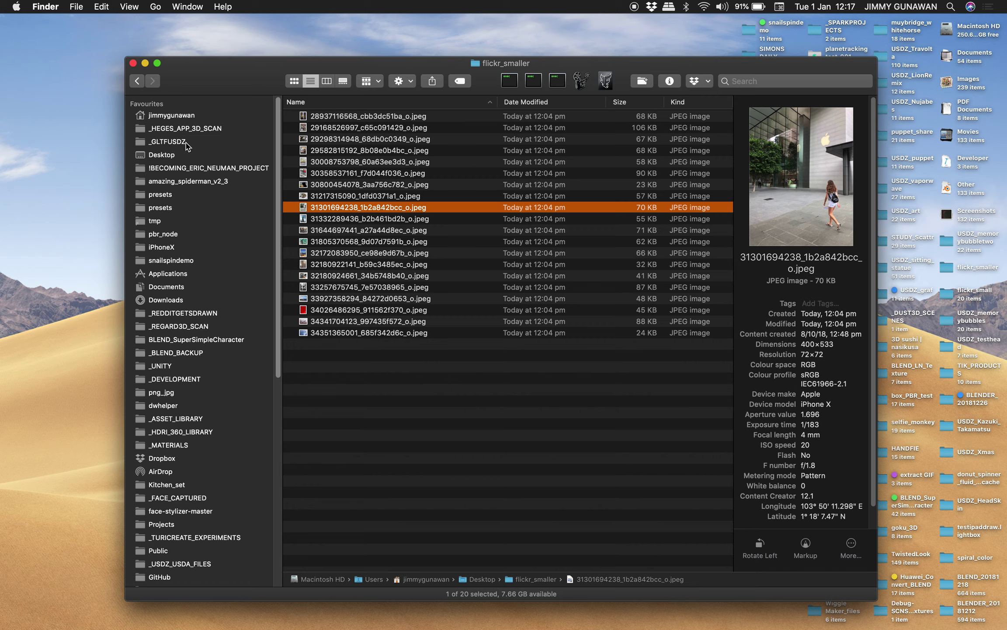
In Finder, copy __init__.py, the _gltf2usd folder and gltf2usd.py from gltf2usd-master-4's Source folder into USDZ_memorybubbletwo
{"action": "left_click", "coordinate": [186, 142]}
{"action": "left_click", "coordinate": [359, 253]}
{"action": "left_click", "coordinate": [364, 275]}
{"action": "left_click", "coordinate": [364, 264]}
{"action": "left_click", "coordinate": [365, 243], "text": "shift"}
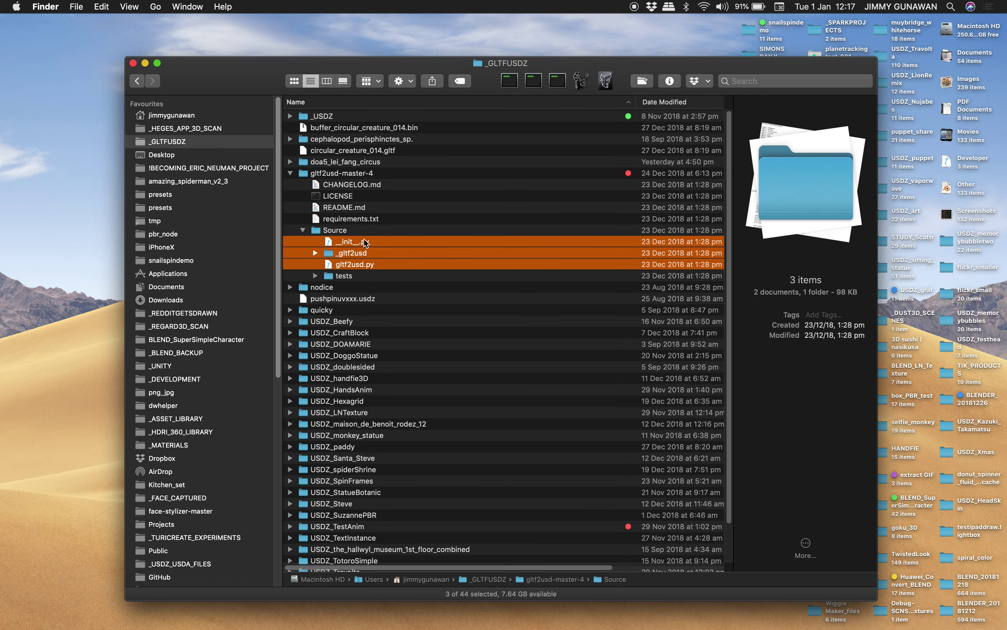
{"action": "left_click", "coordinate": [221, 157]}
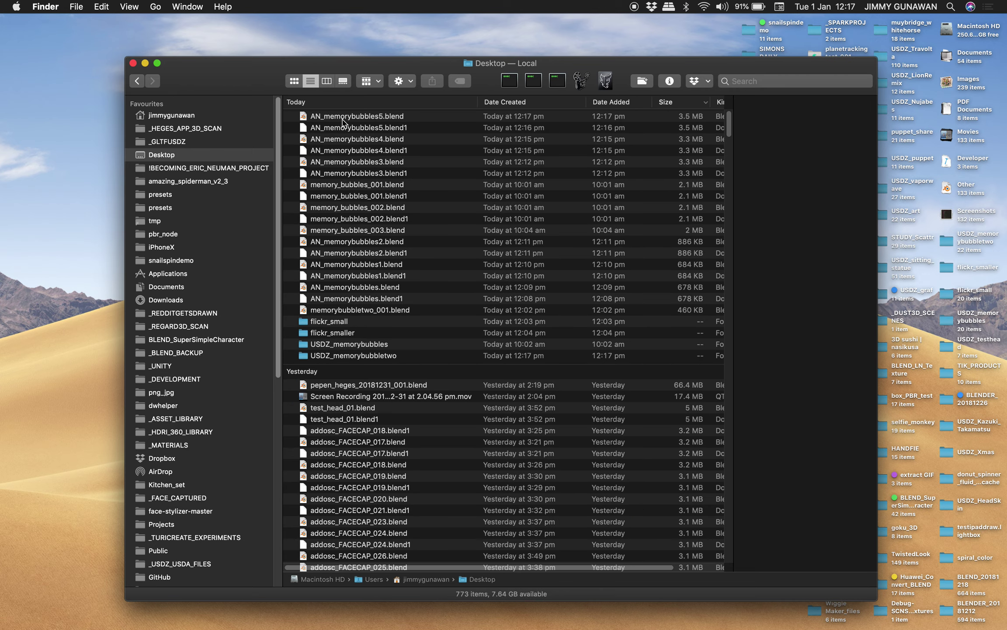
{"action": "double_click", "coordinate": [361, 355]}
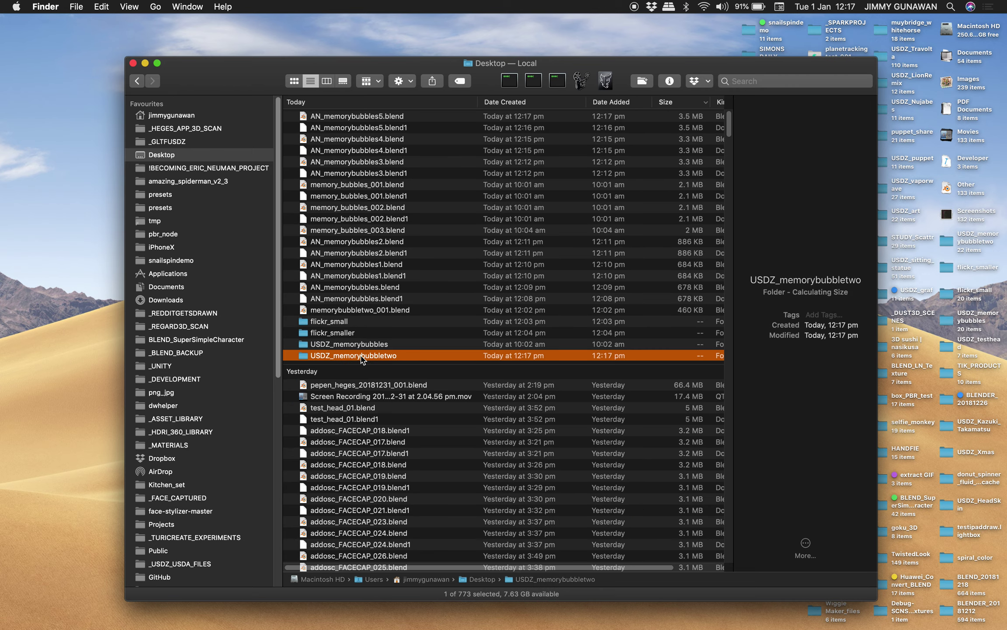
{"action": "key", "text": "super+v"}
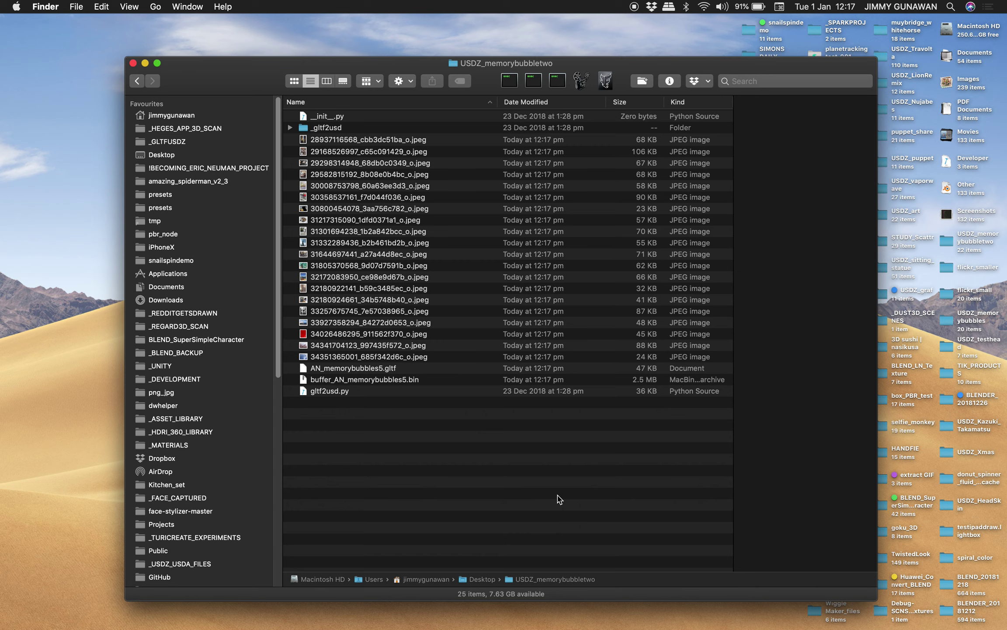
Open a new Terminal at the USDZ_memorybubbletwo folder, enlarge its text and reposition the window
{"action": "right_click", "coordinate": [545, 581]}
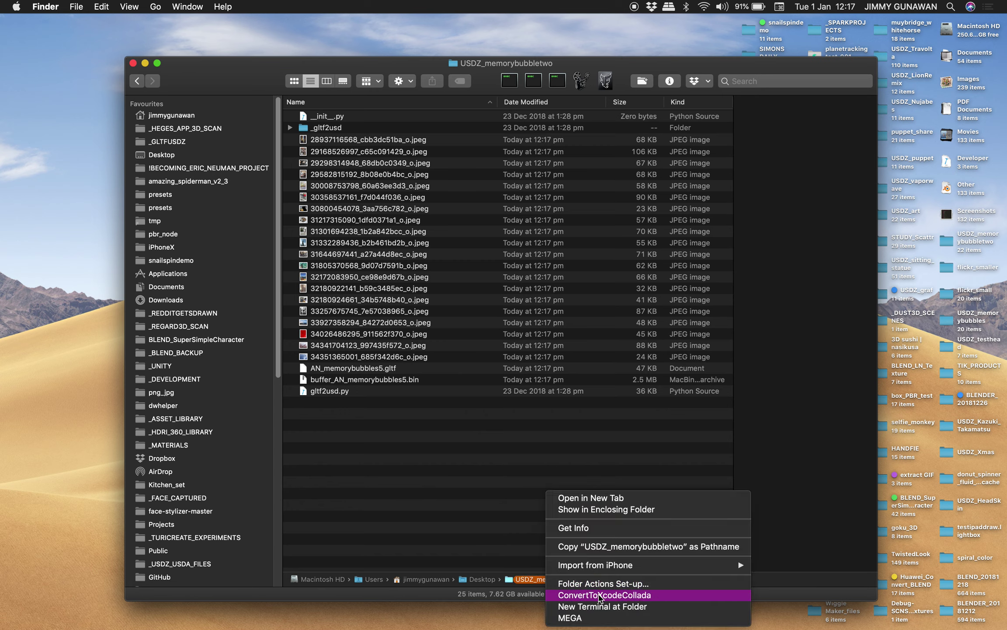
{"action": "left_click", "coordinate": [606, 607]}
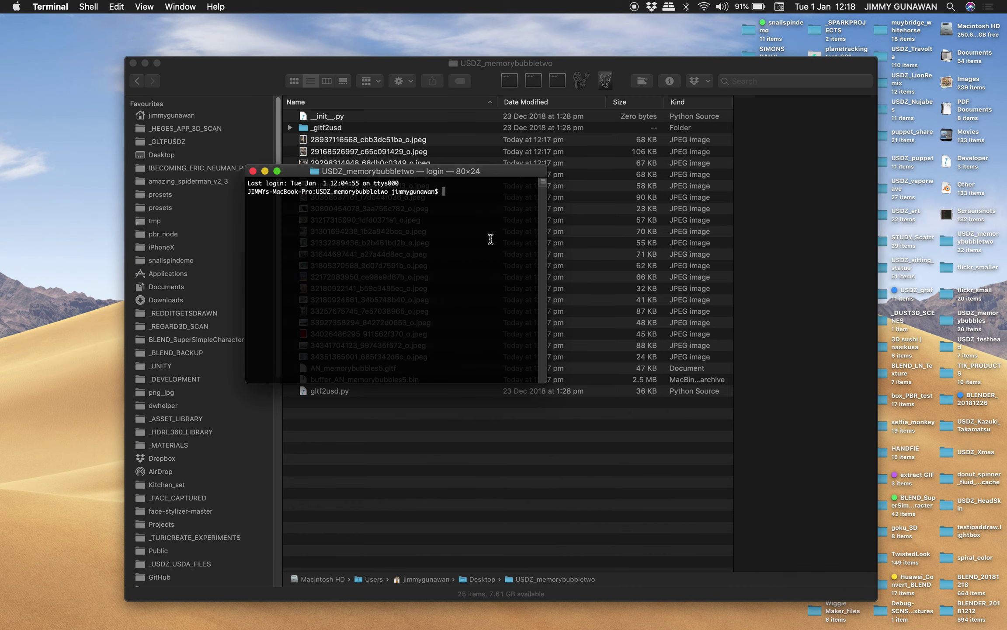
{"action": "key", "text": "super+plus"}
{"action": "key", "text": "super+plus"}
{"action": "key", "text": "super+plus"}
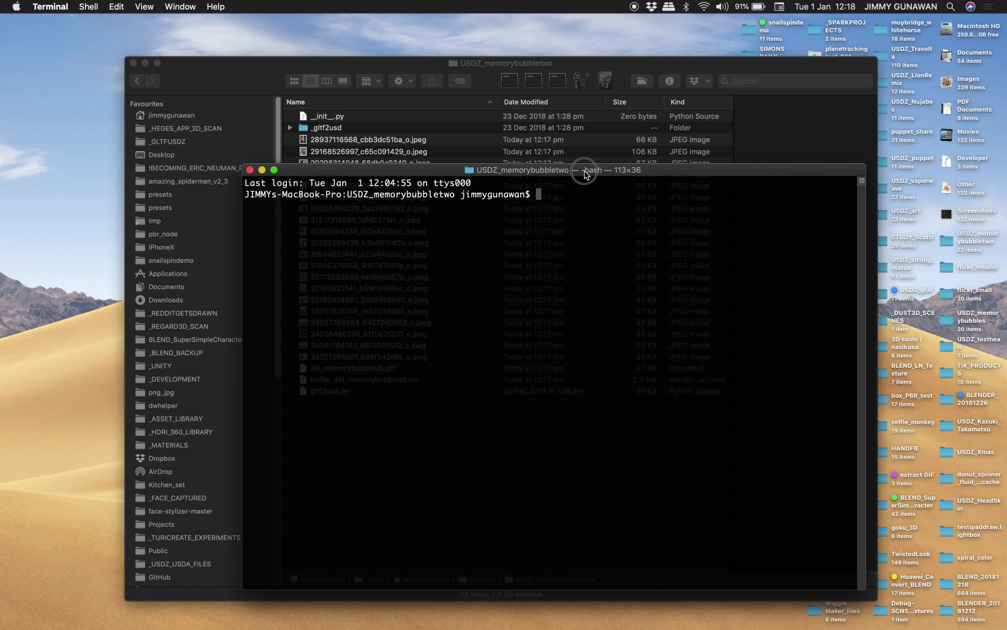
{"action": "left_click_drag", "start_coordinate": [589, 169], "coordinate": [529, 157]}
{"action": "left_click", "coordinate": [535, 284]}
{"action": "left_click", "coordinate": [539, 266]}
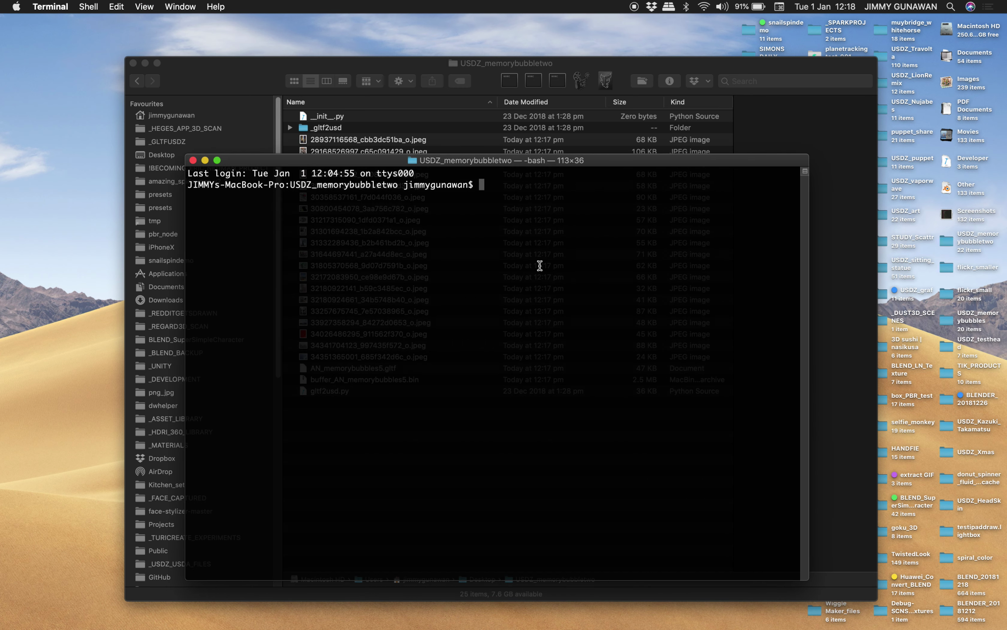
{"action": "key", "text": "super+plus"}
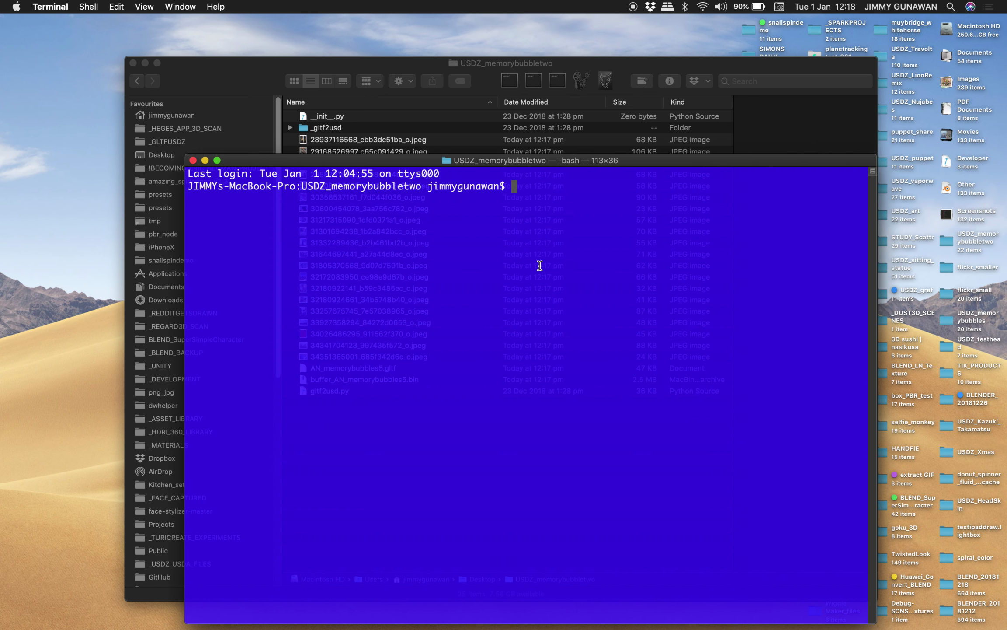
Run python gltf2usd.py without arguments, and rerun it with -g AN_memorybubbles5.gltf -o ANmemory.usdz
{"action": "key", "text": "Return"}
{"action": "key", "text": "Up"}
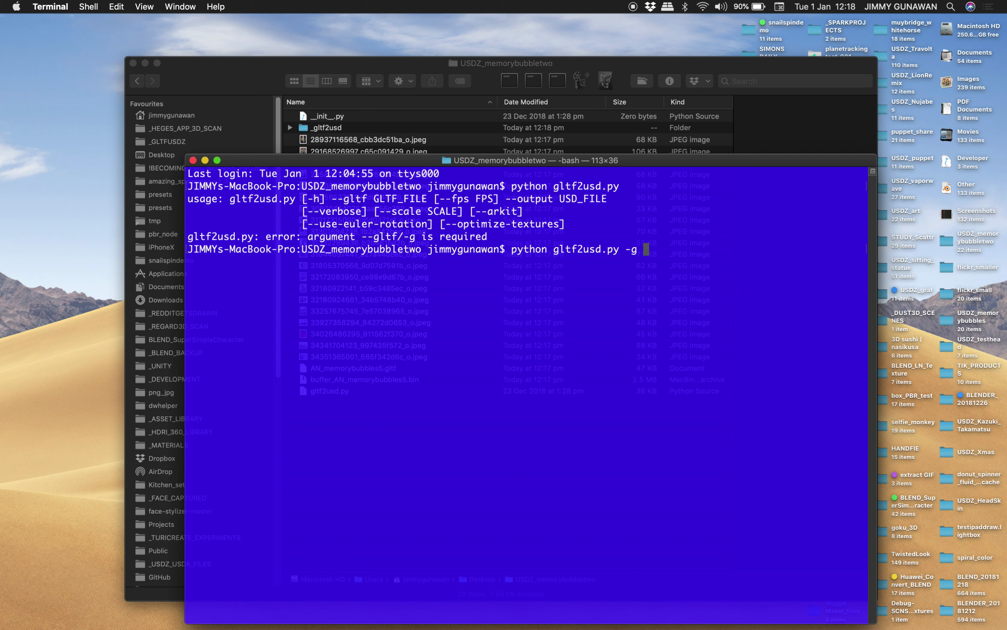
{"action": "type", "text": "AN_memorybubbles5.gltf "}
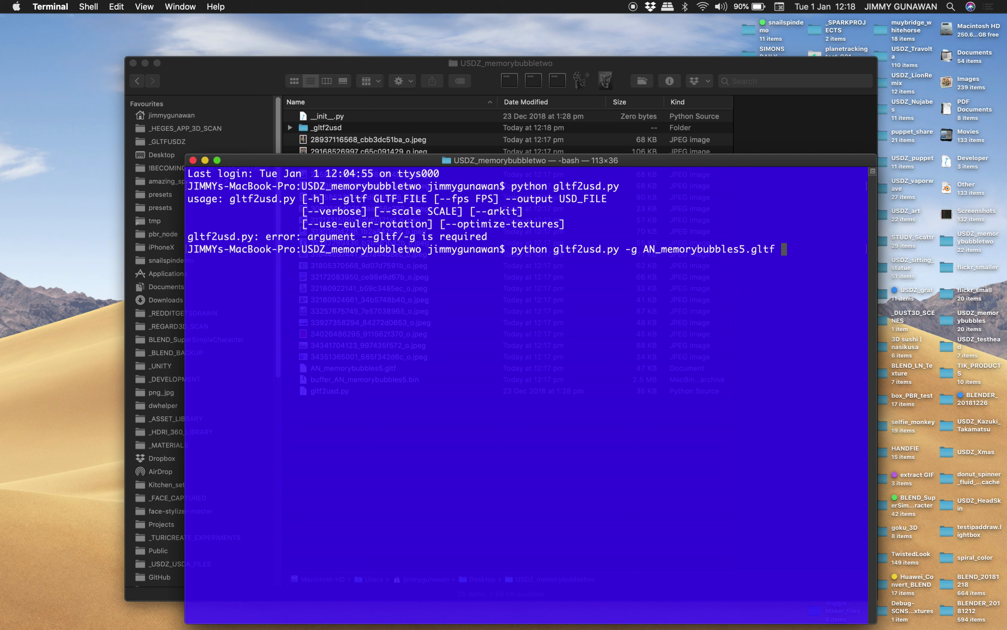
{"action": "type", "text": "-o "}
{"action": "type", "text": "ANmemory."}
{"action": "type", "text": "usdz"}
{"action": "key", "text": "Return"}
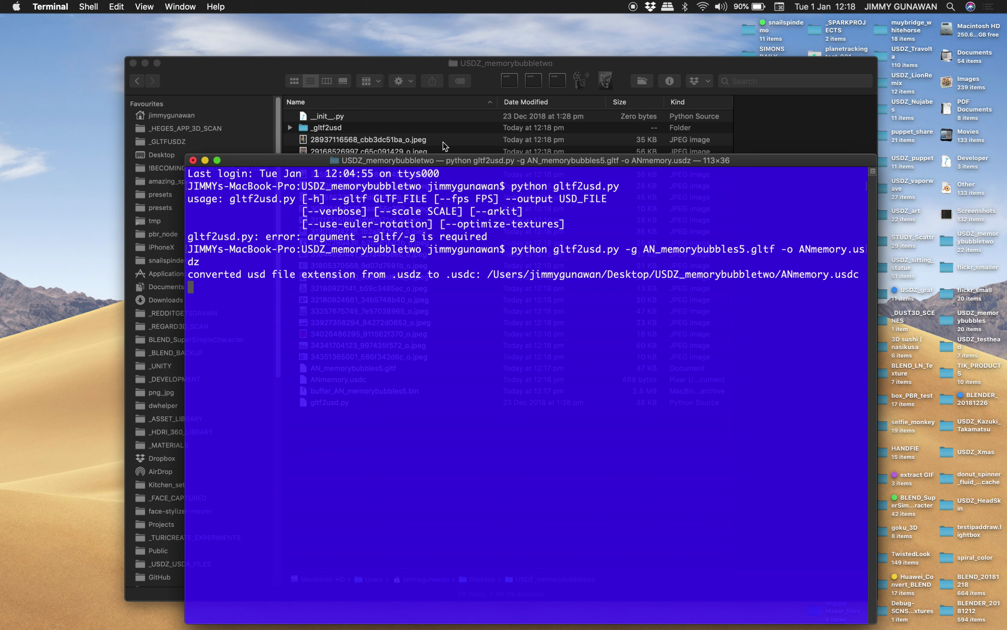
Move the Terminal window aside, switch to Finder, sort USDZ_memorybubbletwo by date modified and select ANmemory.usdz
{"action": "left_click_drag", "start_coordinate": [447, 162], "coordinate": [430, 145]}
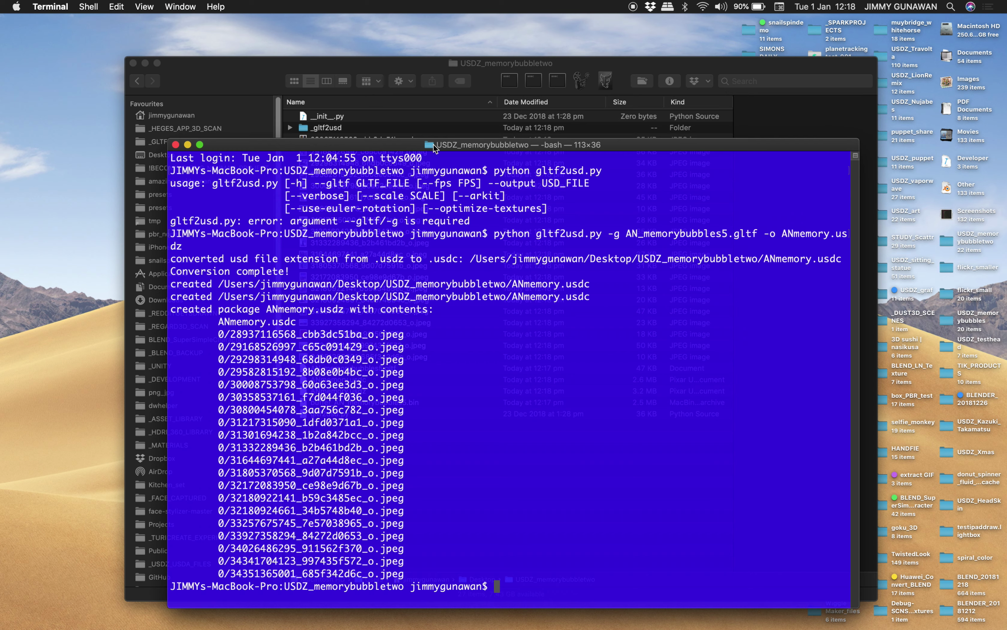
{"action": "left_click", "coordinate": [450, 102]}
{"action": "left_click", "coordinate": [553, 106]}
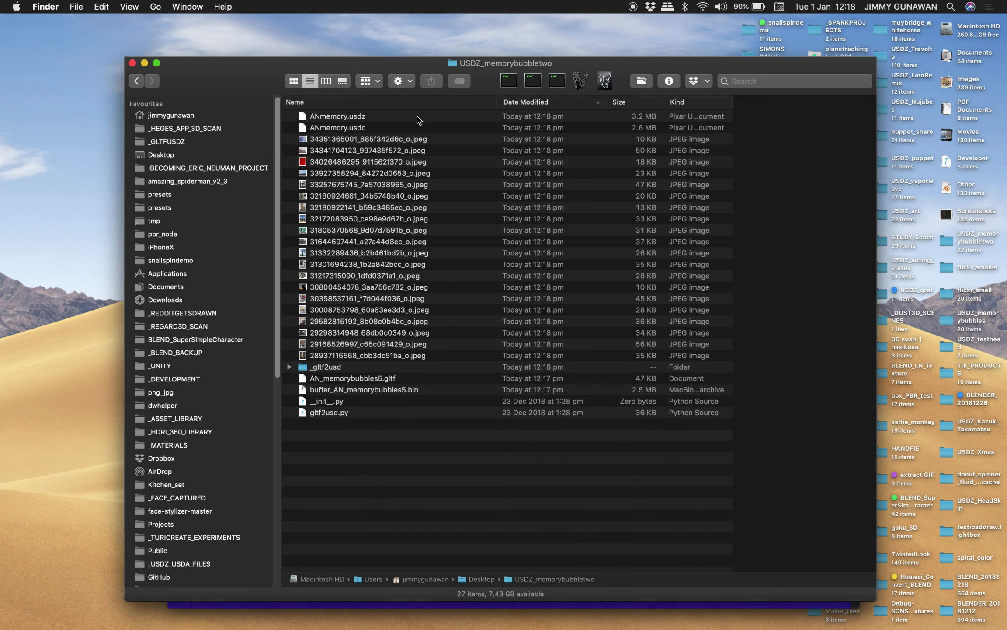
{"action": "left_click", "coordinate": [380, 117]}
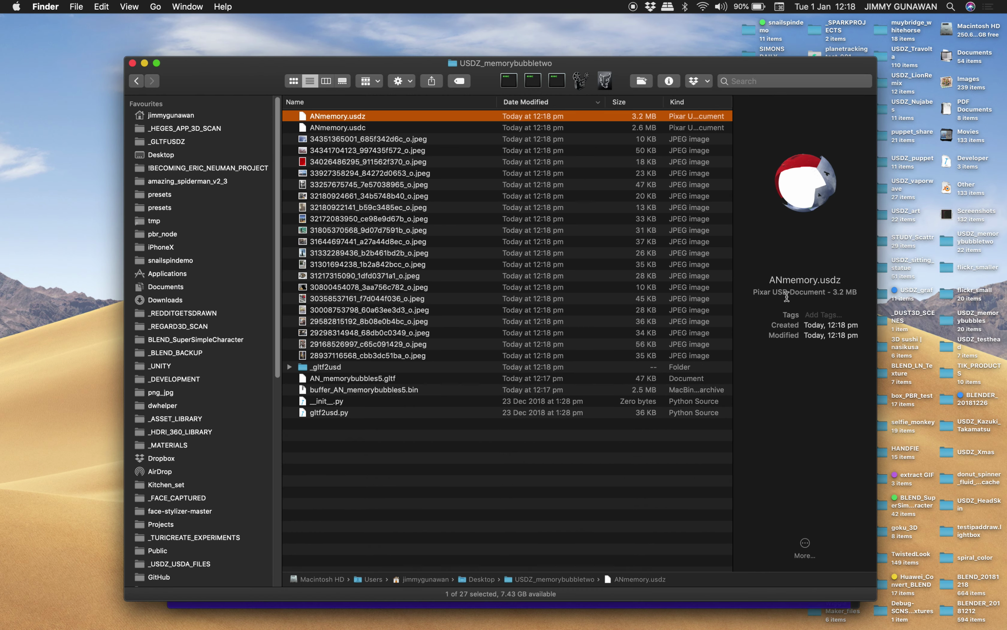
Preview ANmemory.usdz and examine the photo-covered bubble's interior from several angles
{"action": "key", "text": "space"}
{"action": "left_click_drag", "start_coordinate": [525, 284], "coordinate": [525, 338]}
{"action": "scroll", "coordinate": [532, 290], "scroll_direction": "up", "scroll_amount": 5}
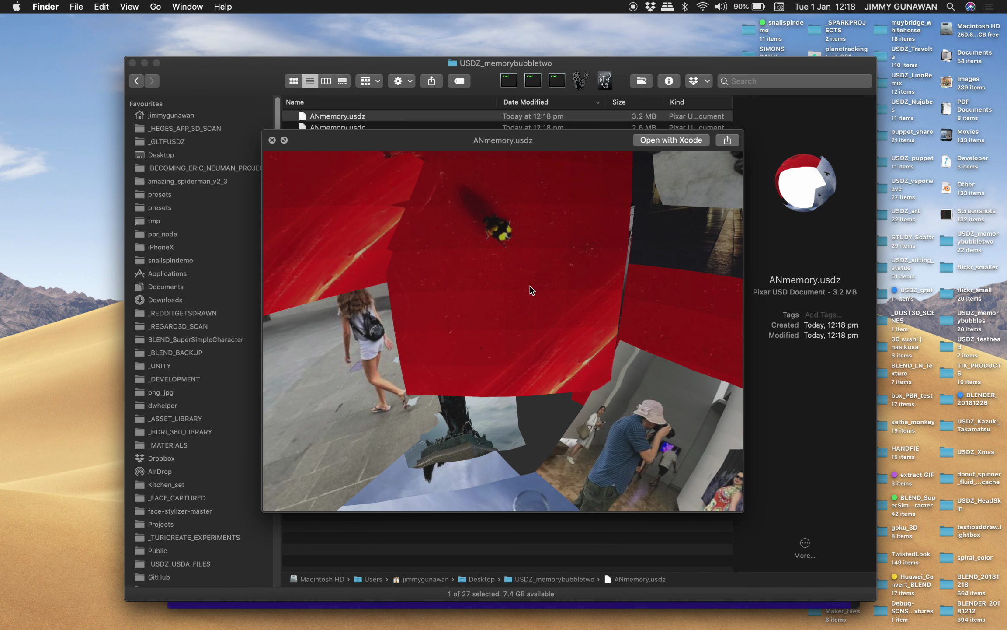
{"action": "scroll", "coordinate": [531, 290], "scroll_direction": "left", "scroll_amount": 3}
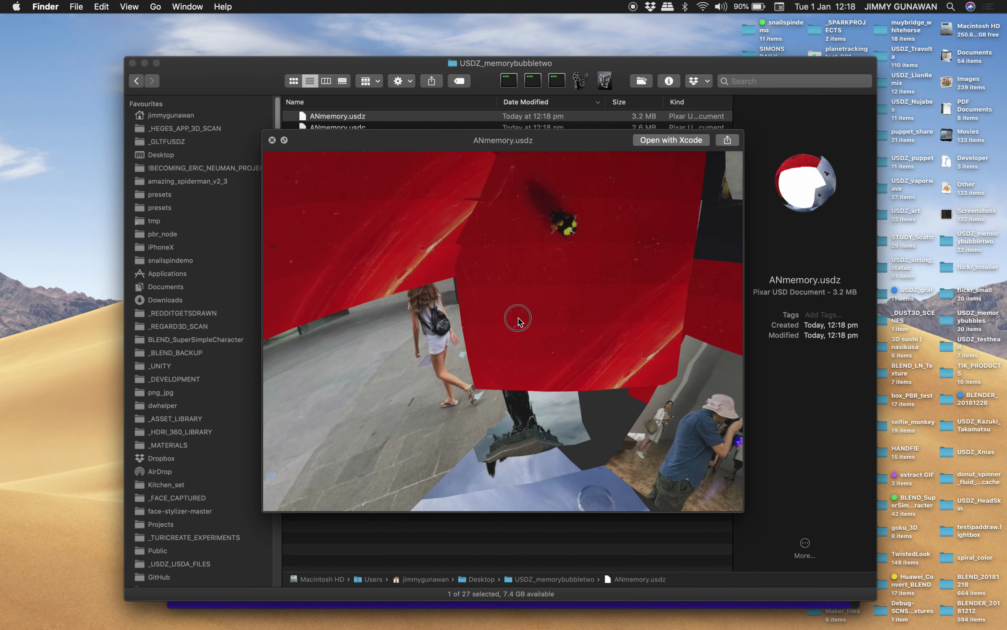
{"action": "left_click_drag", "start_coordinate": [515, 322], "coordinate": [625, 315]}
{"action": "left_click_drag", "start_coordinate": [897, 382], "coordinate": [935, 384]}
{"action": "left_click_drag", "start_coordinate": [581, 328], "coordinate": [774, 349]}
{"action": "scroll", "coordinate": [626, 335], "scroll_direction": "up", "scroll_amount": 5}
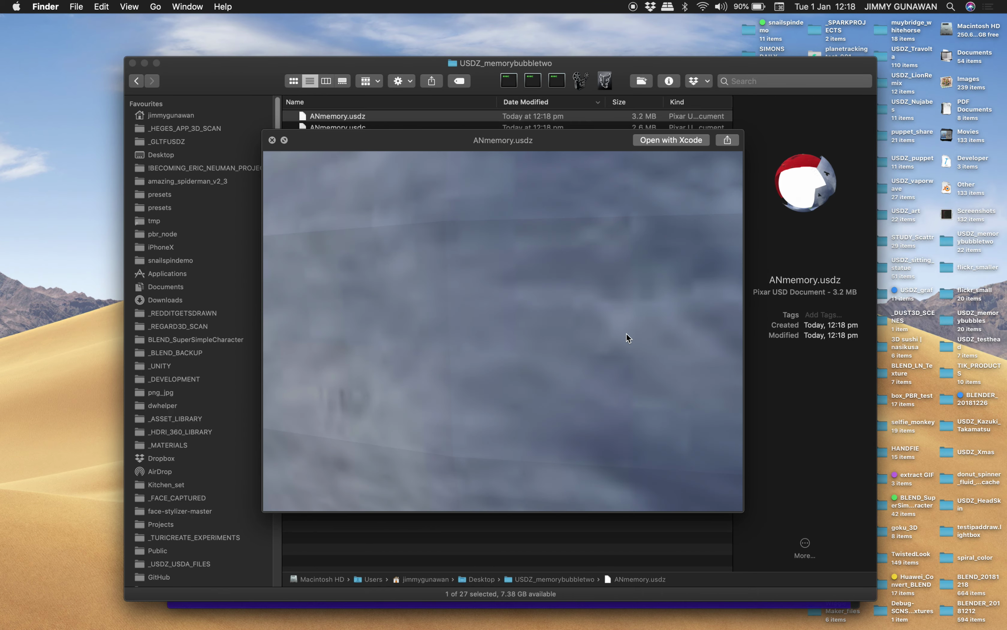
Examine the ANmemory.usdz bubble from outside and close up inside, and close the preview
{"action": "scroll", "coordinate": [628, 338], "scroll_direction": "down", "scroll_amount": 5}
{"action": "left_click_drag", "start_coordinate": [627, 337], "coordinate": [498, 336]}
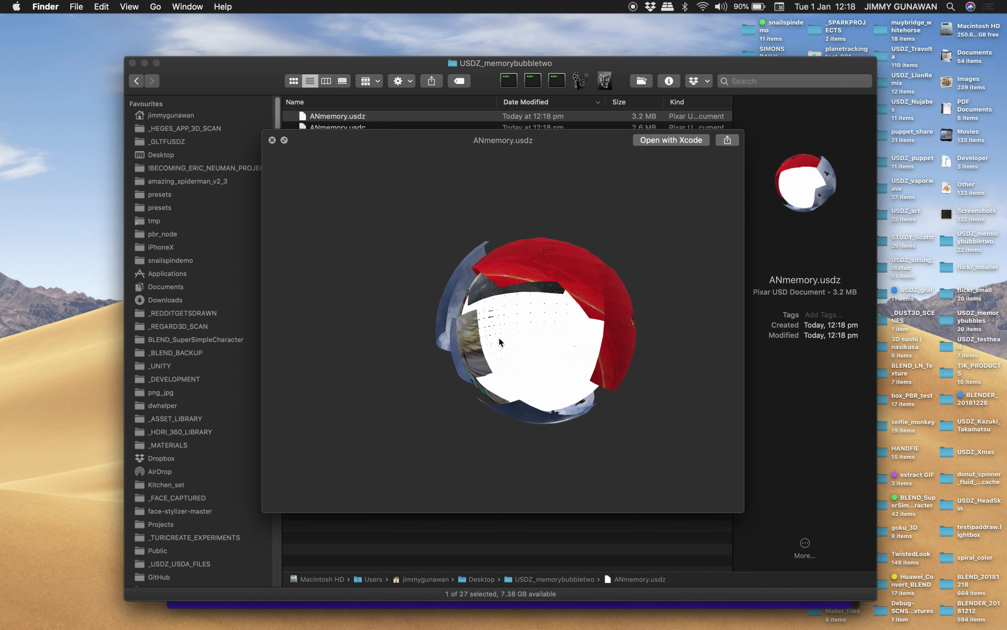
{"action": "scroll", "coordinate": [542, 357], "scroll_direction": "up", "scroll_amount": 10}
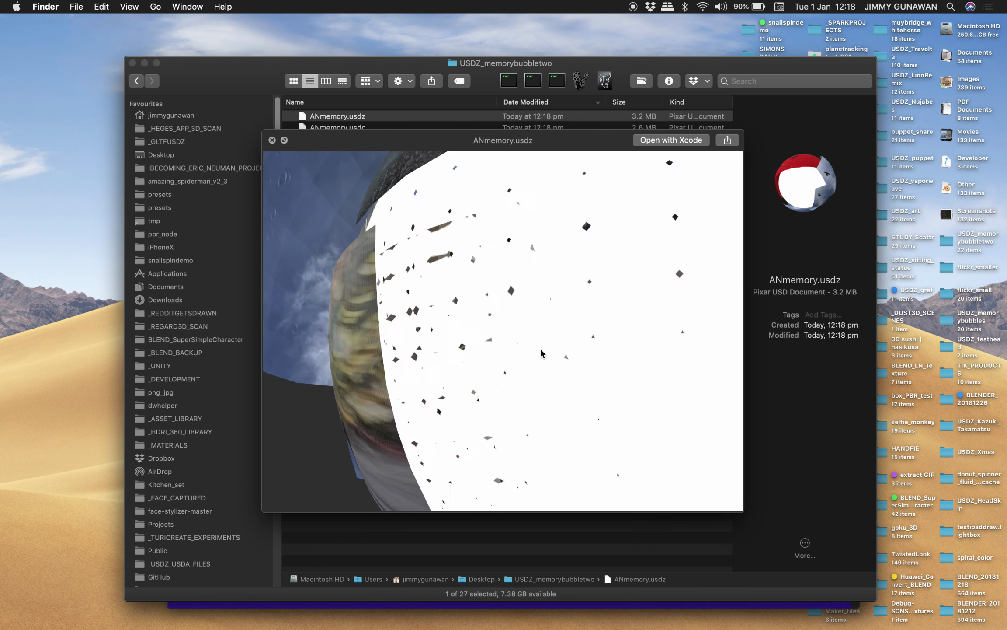
{"action": "scroll", "coordinate": [571, 324], "scroll_direction": "down", "scroll_amount": 5}
{"action": "left_click_drag", "start_coordinate": [569, 324], "coordinate": [221, 402]}
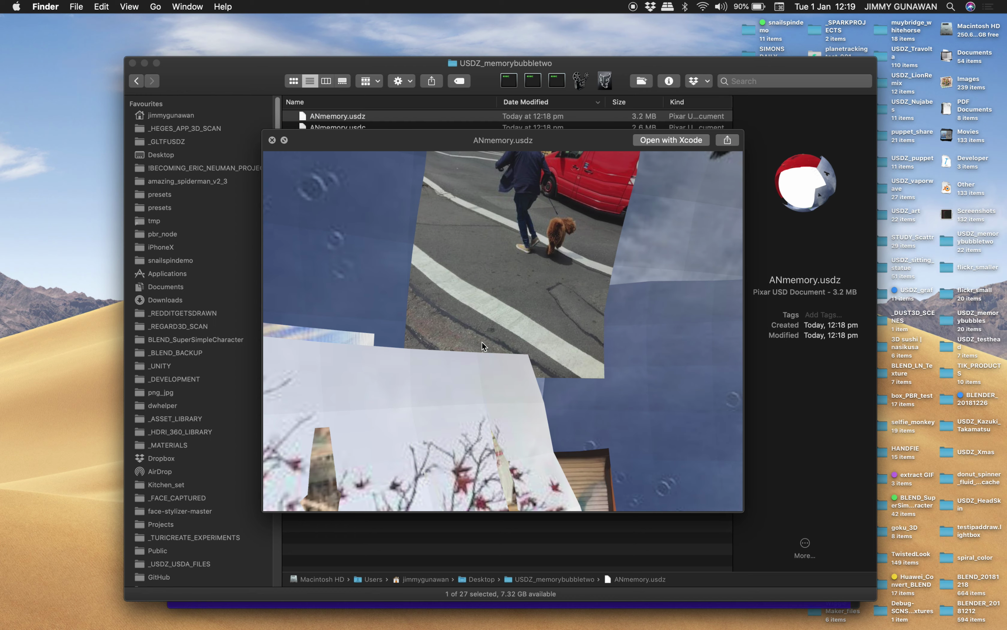
{"action": "scroll", "coordinate": [480, 344], "scroll_direction": "down", "scroll_amount": 10}
{"action": "left_click_drag", "start_coordinate": [479, 344], "coordinate": [482, 375]}
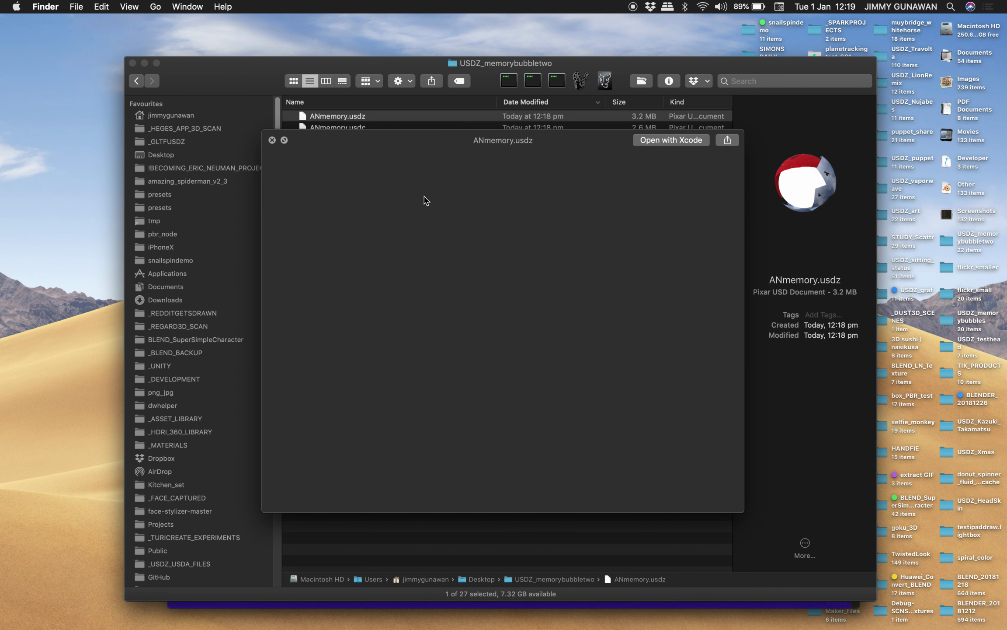
{"action": "left_click", "coordinate": [272, 140]}
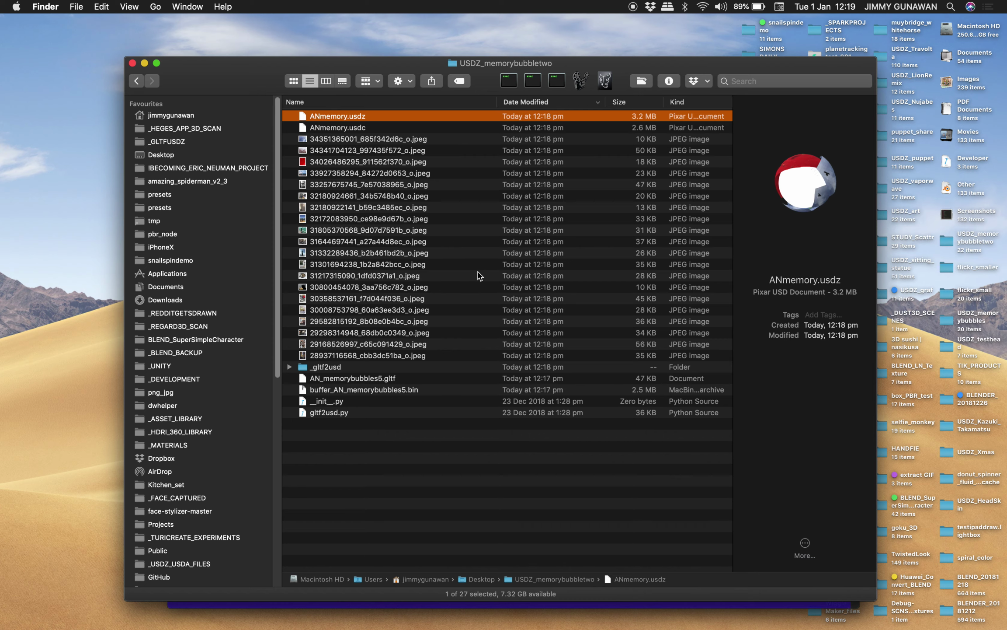
Switch to Blender, examine the photo planes around the inside of the original bubble for comparison, and return to Finder
{"action": "key", "text": "ctrl+Right"}
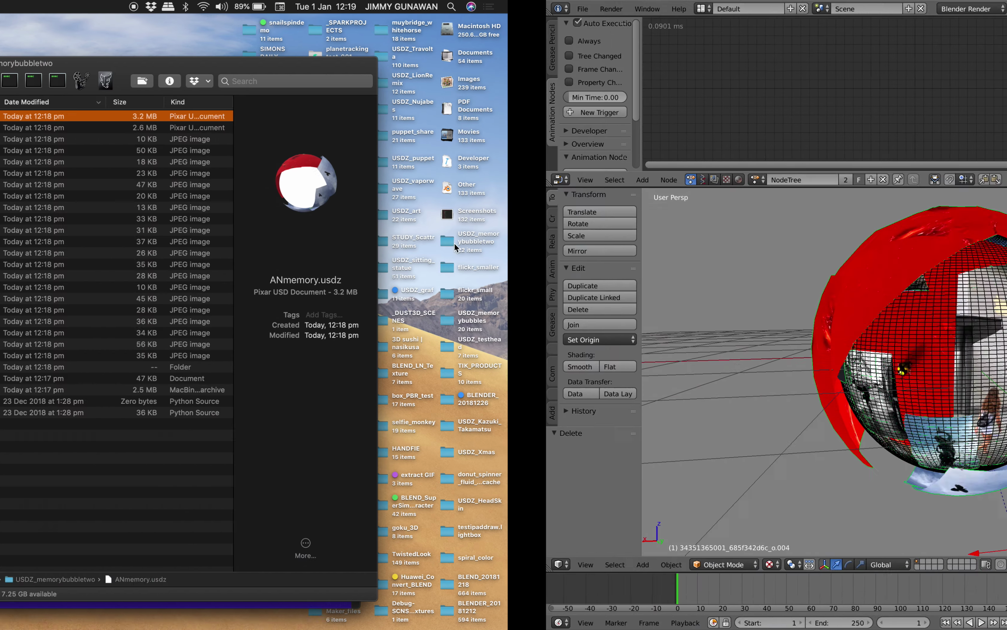
{"action": "key", "text": "ctrl+Left"}
{"action": "key", "text": "ctrl+Right"}
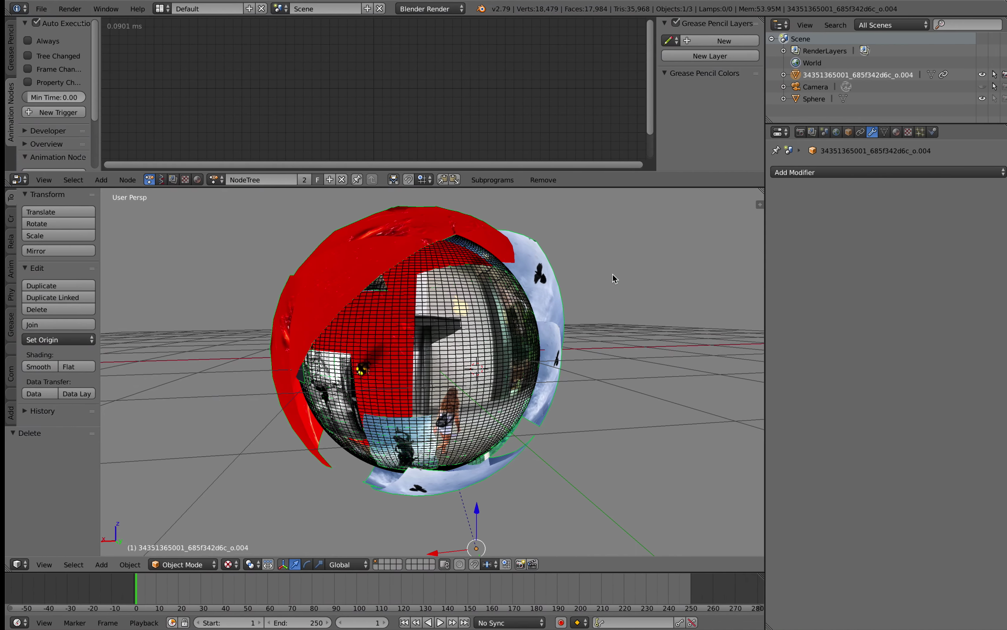
{"action": "scroll", "coordinate": [474, 336], "scroll_direction": "up", "scroll_amount": 8}
{"action": "scroll", "coordinate": [474, 336], "scroll_direction": "up", "scroll_amount": 3}
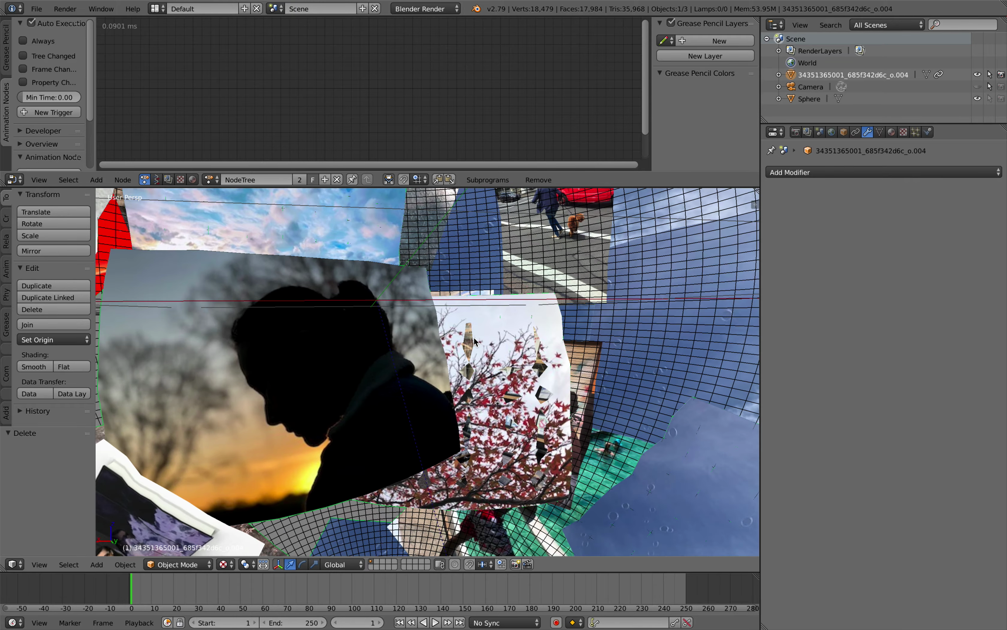
{"action": "scroll", "coordinate": [466, 362], "scroll_direction": "right", "scroll_amount": 10}
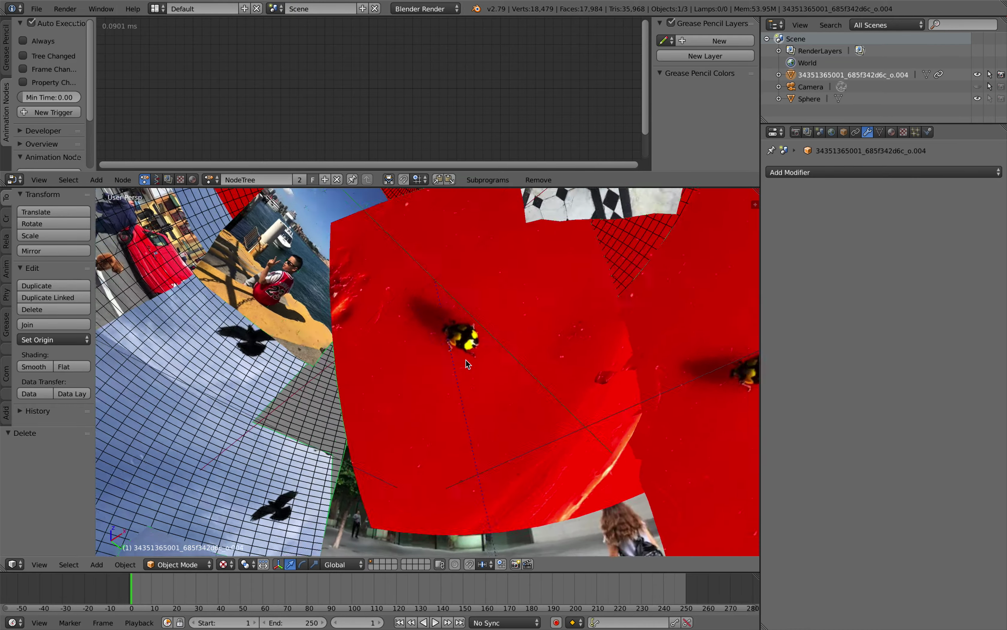
{"action": "scroll", "coordinate": [466, 361], "scroll_direction": "right", "scroll_amount": 15}
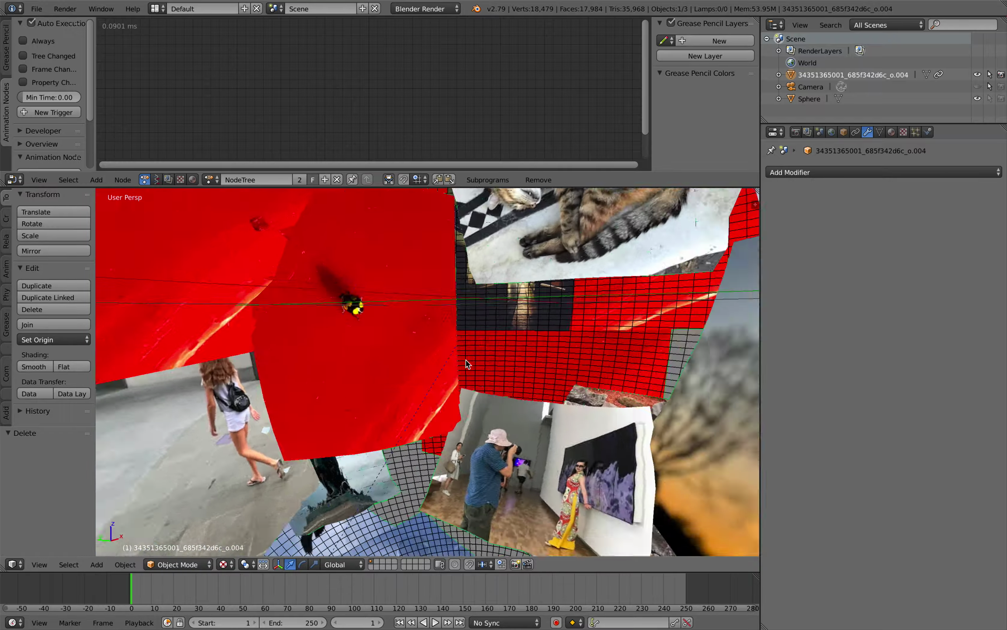
{"action": "scroll", "coordinate": [466, 362], "scroll_direction": "right", "scroll_amount": 10}
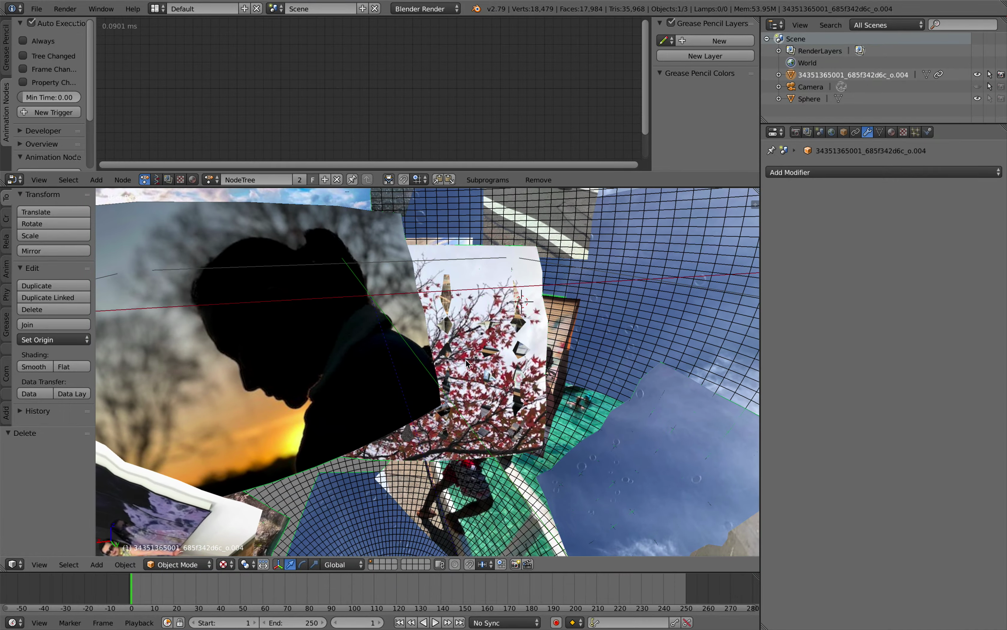
{"action": "key", "text": "super+Tab"}
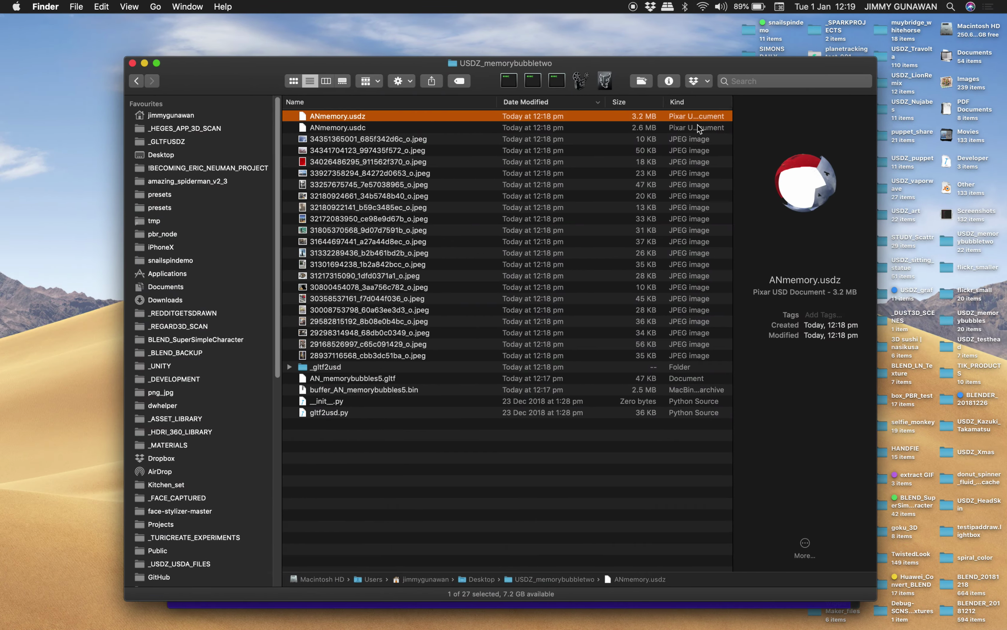